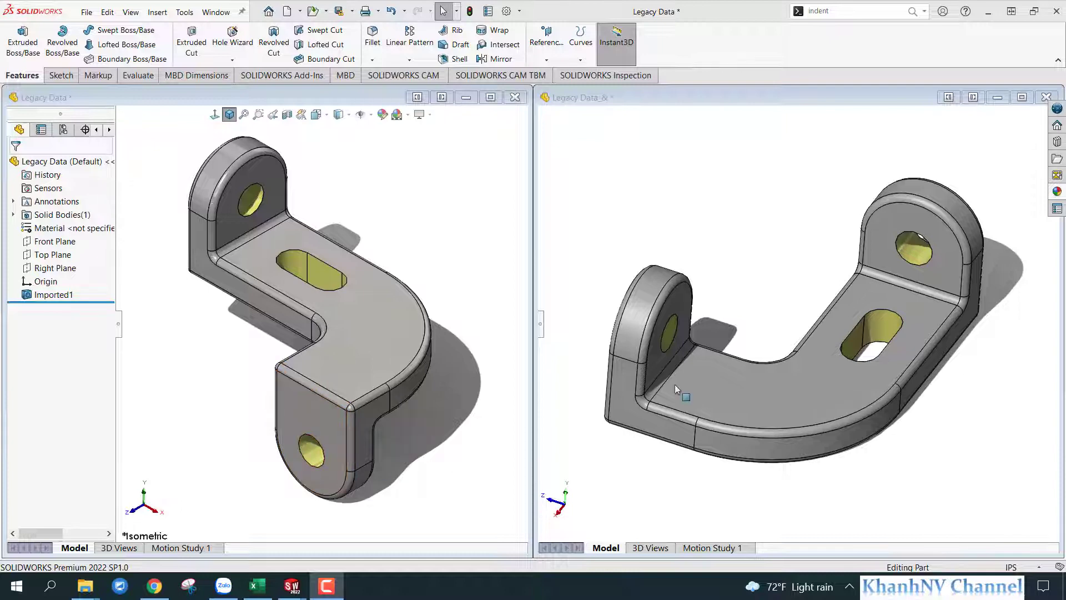
{"action": "left_click", "coordinate": [716, 245]}
{"action": "mouse_move", "coordinate": [742, 390]}
{"action": "middle_mouse_down"}
{"action": "mouse_move", "coordinate": [802, 344]}
{"action": "mouse_move", "coordinate": [732, 339]}
{"action": "middle_mouse_up"}
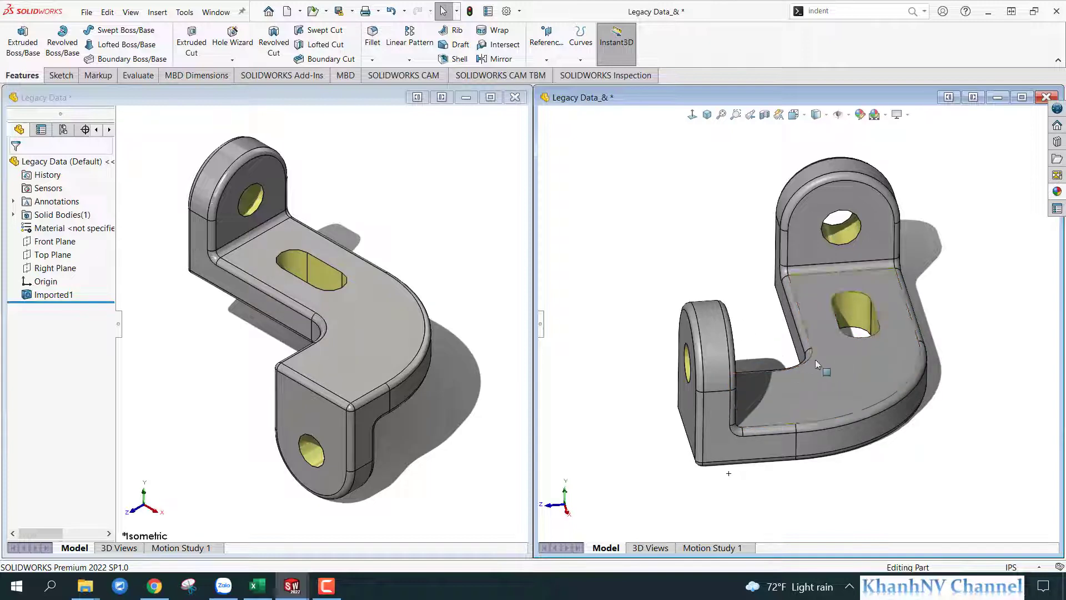
{"action": "scroll", "coordinate": [832, 347], "scroll_direction": "down", "scroll_amount": 2}
{"action": "middle_click_drag", "start_coordinate": [788, 337], "coordinate": [795, 350]}
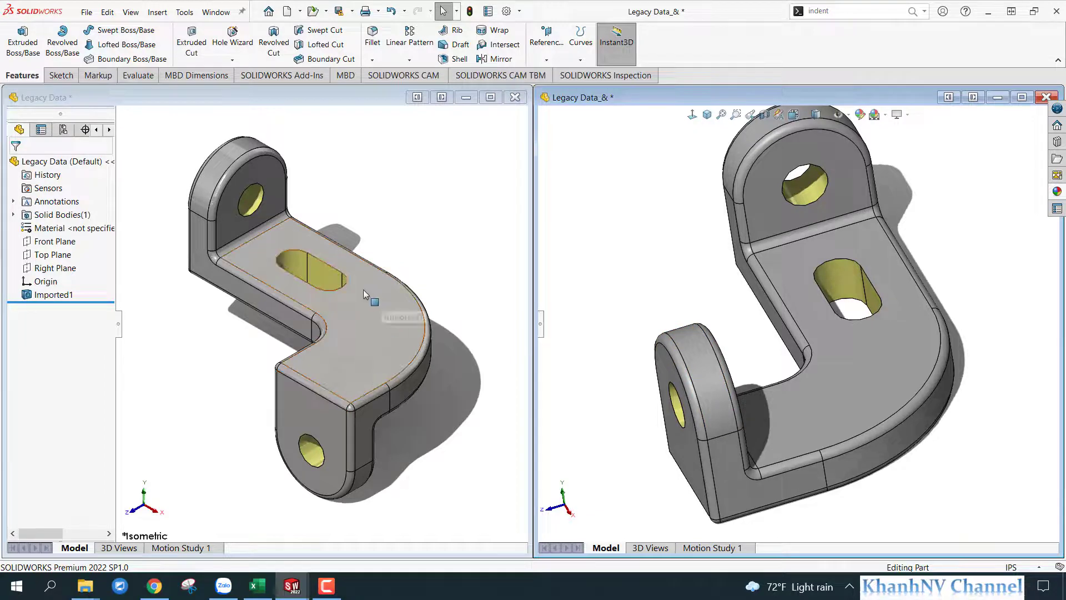
{"action": "mouse_move", "coordinate": [834, 369]}
{"action": "middle_mouse_down"}
{"action": "mouse_move", "coordinate": [838, 349]}
{"action": "mouse_move", "coordinate": [682, 250]}
{"action": "middle_mouse_up"}
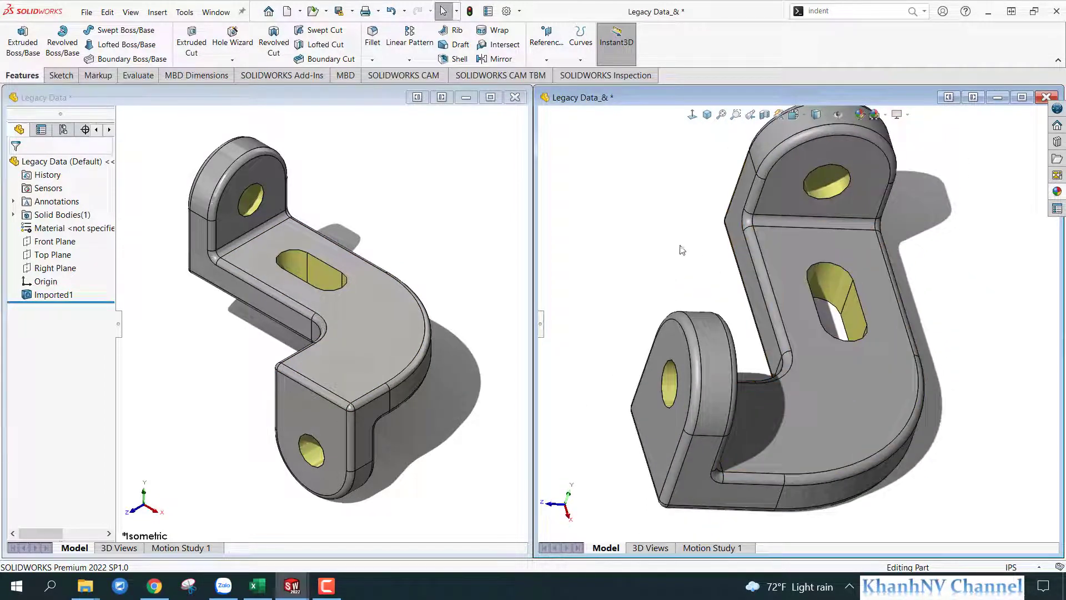
{"action": "key", "text": "ctrl+7"}
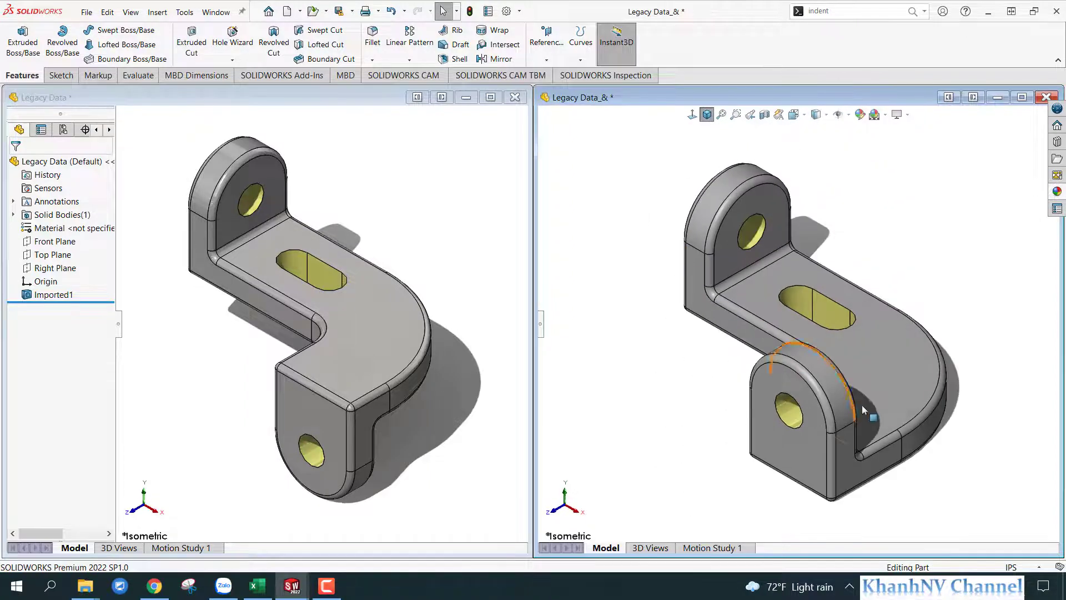
{"action": "mouse_move", "coordinate": [862, 405]}
{"action": "middle_mouse_down"}
{"action": "mouse_move", "coordinate": [795, 351]}
{"action": "mouse_move", "coordinate": [785, 443]}
{"action": "middle_mouse_up"}
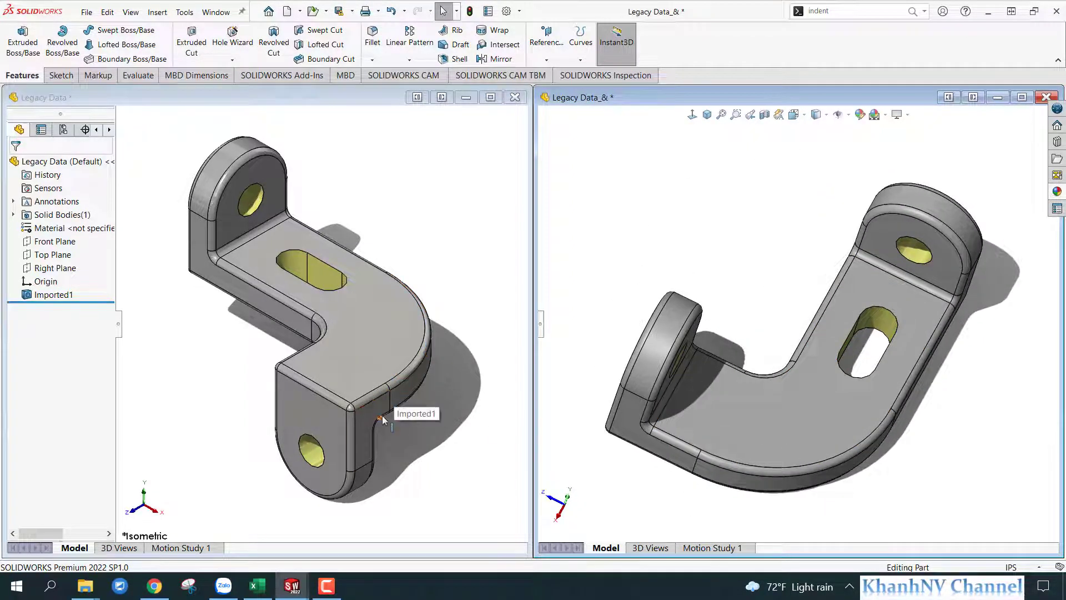
{"action": "middle_click_drag", "start_coordinate": [702, 415], "coordinate": [744, 439]}
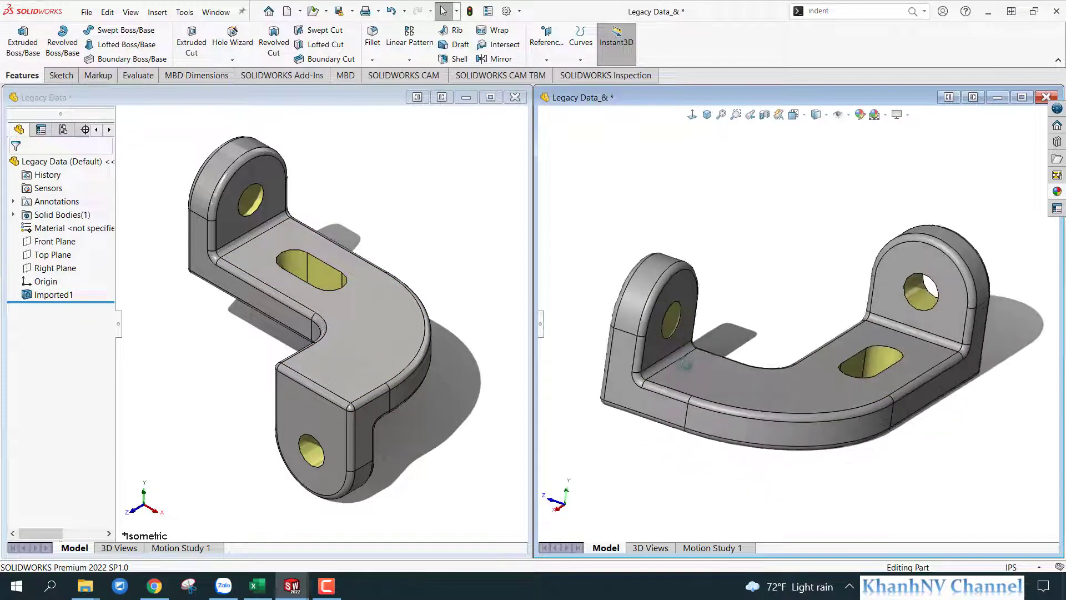
{"action": "middle_click_drag", "start_coordinate": [636, 349], "coordinate": [578, 328]}
{"action": "left_click", "coordinate": [492, 104]}
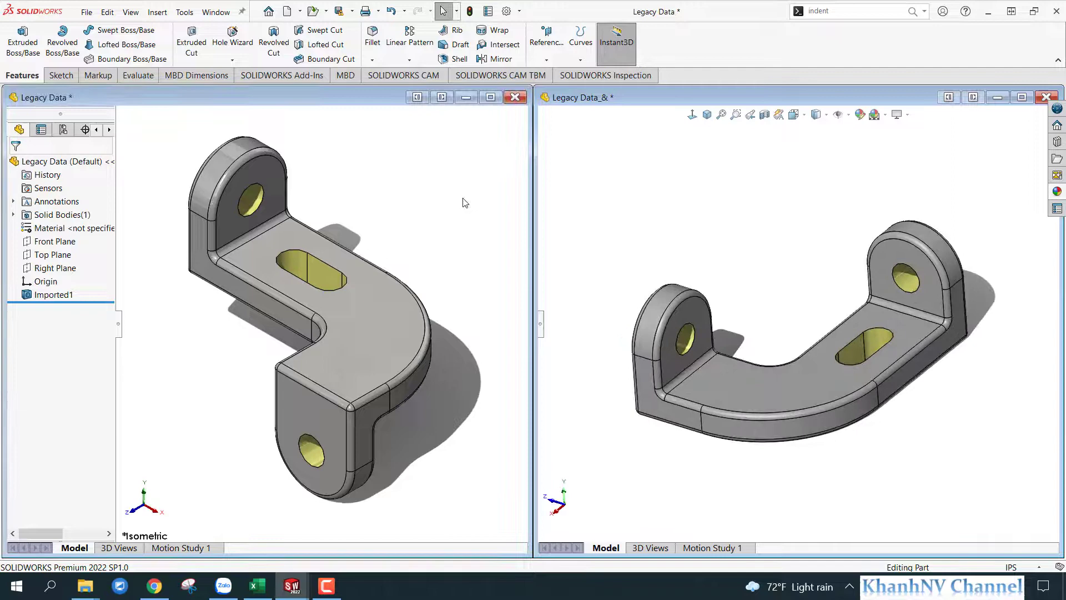
Step: Maximize the Legacy Data window, reset to Isometric, and bring up the Reference Geometry list
{"action": "left_click", "coordinate": [491, 102]}
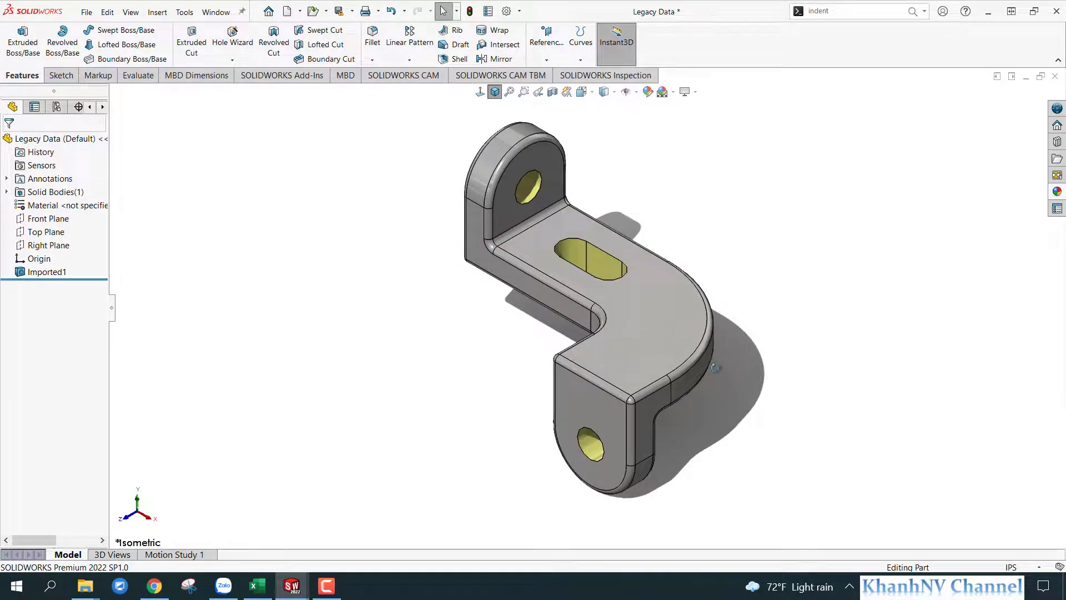
{"action": "mouse_move", "coordinate": [640, 307]}
{"action": "middle_mouse_down"}
{"action": "mouse_move", "coordinate": [621, 351]}
{"action": "mouse_move", "coordinate": [549, 328]}
{"action": "middle_mouse_up"}
{"action": "scroll", "coordinate": [548, 328], "scroll_direction": "down", "scroll_amount": 3}
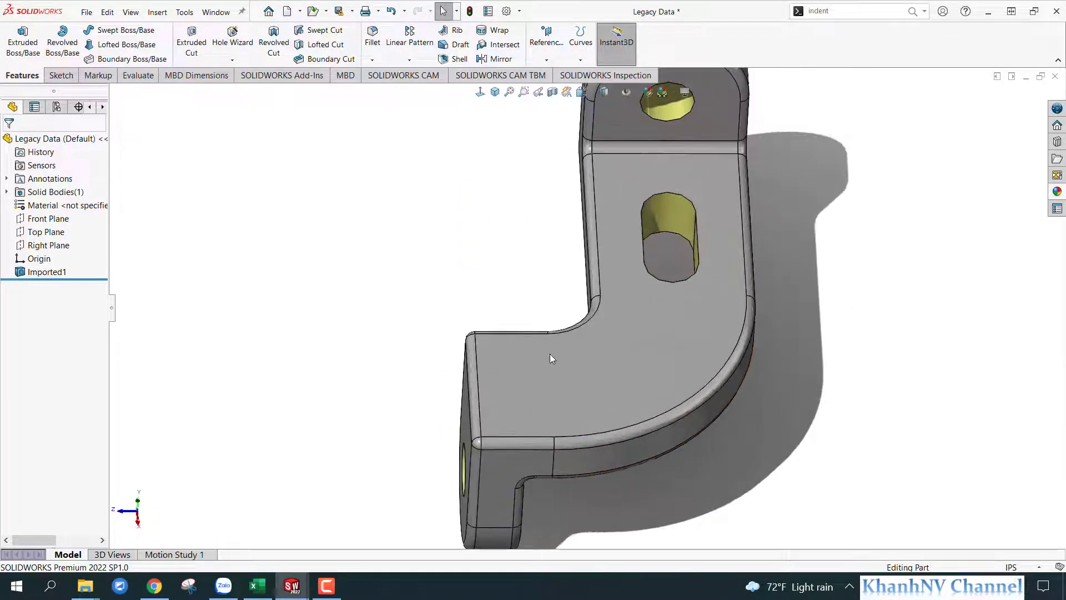
{"action": "middle_click_drag", "start_coordinate": [559, 354], "coordinate": [556, 327]}
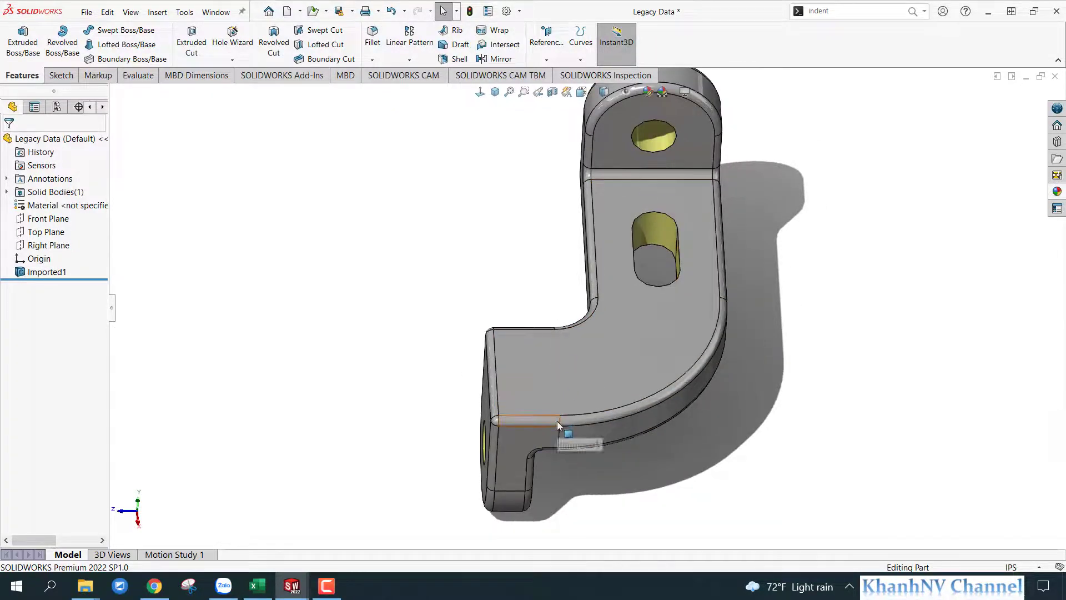
{"action": "left_click", "coordinate": [495, 91]}
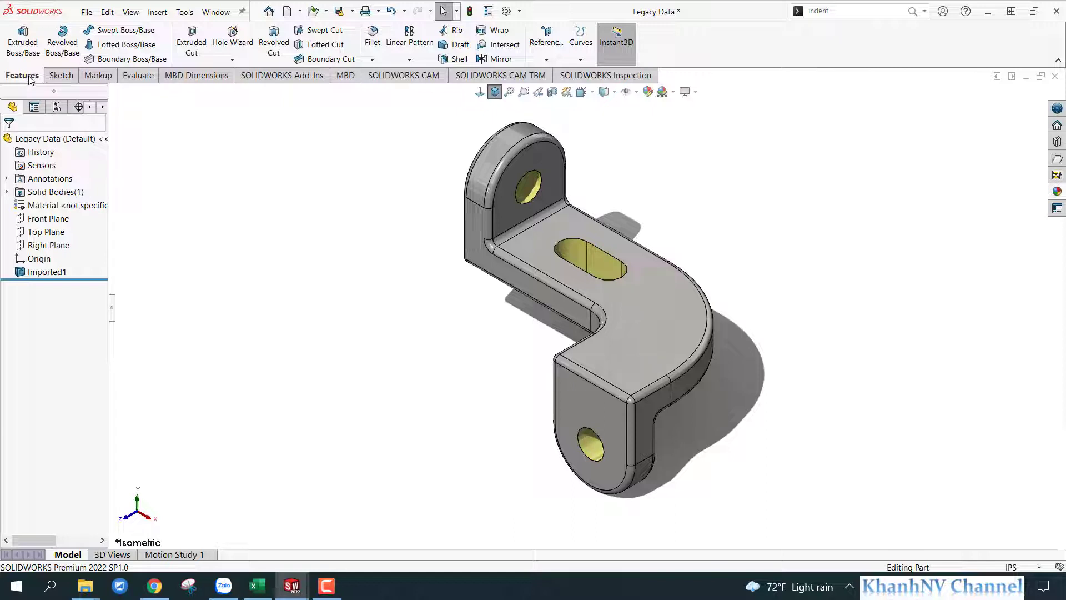
{"action": "left_click", "coordinate": [547, 60]}
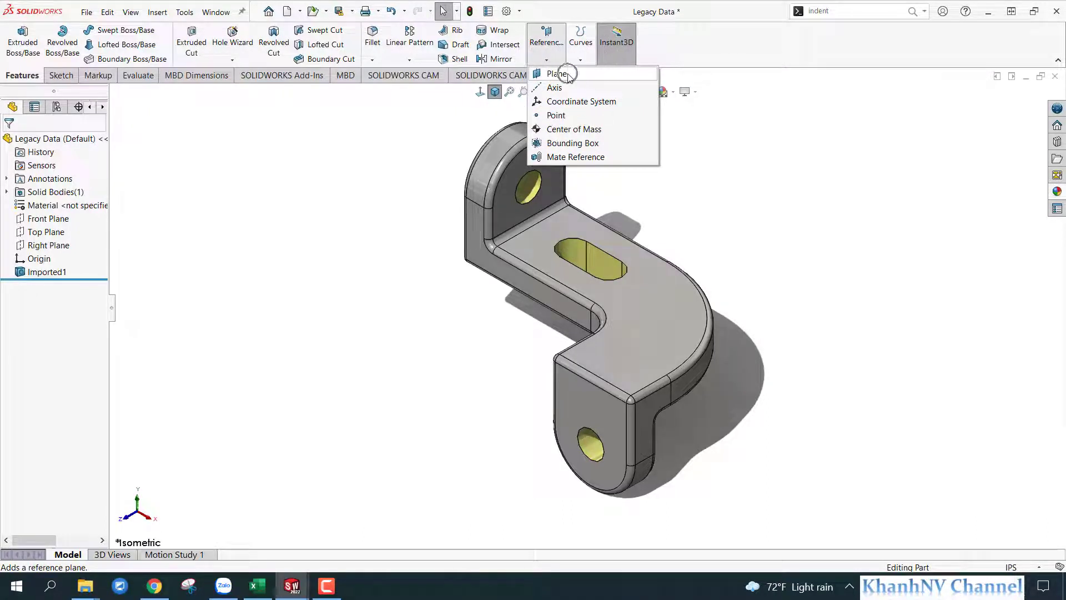
Step: Start a reference plane with the corner vertex and the lower lug's end face as references
{"action": "left_click", "coordinate": [557, 74]}
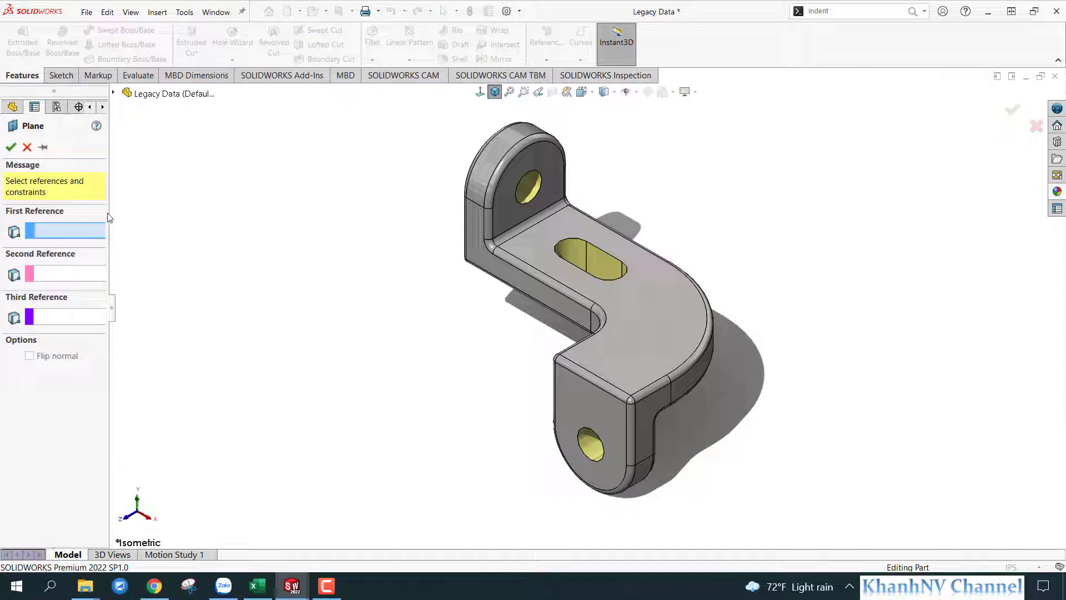
{"action": "left_click_drag", "start_coordinate": [108, 214], "coordinate": [138, 221]}
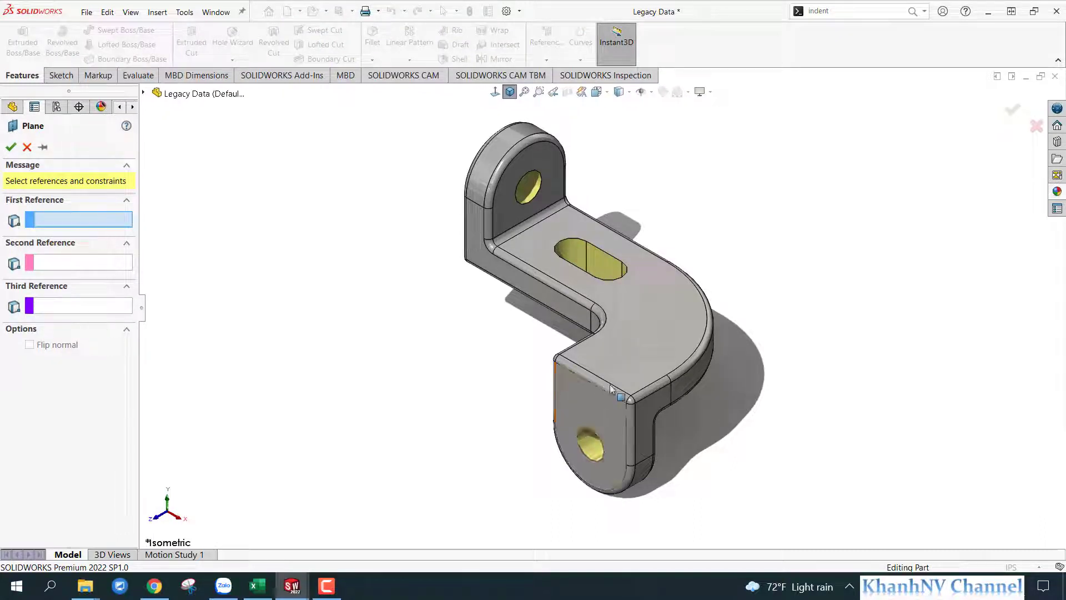
{"action": "left_click", "coordinate": [667, 376]}
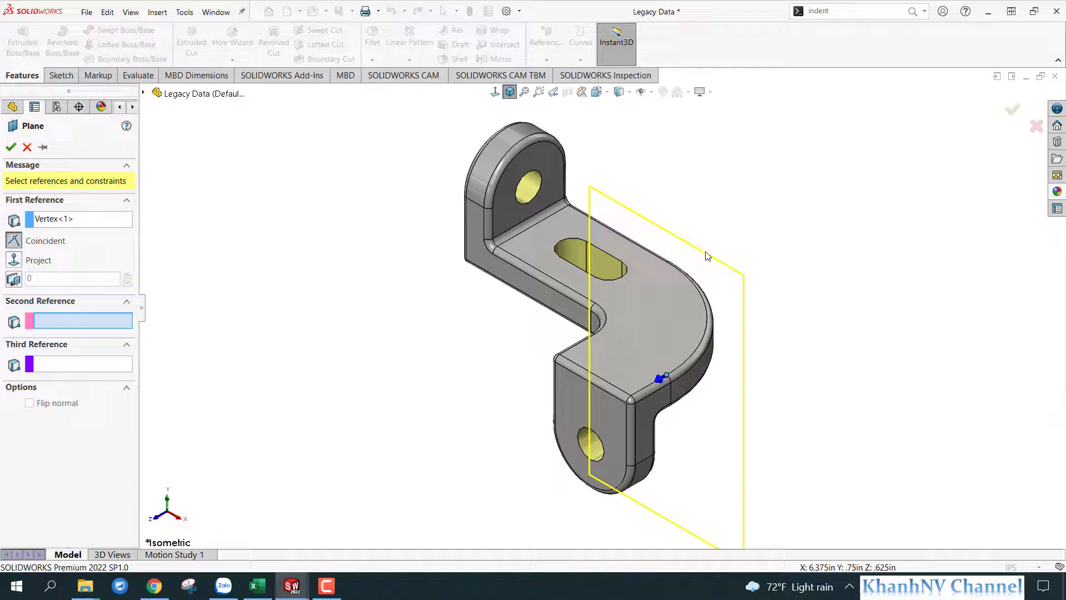
{"action": "left_click", "coordinate": [574, 399]}
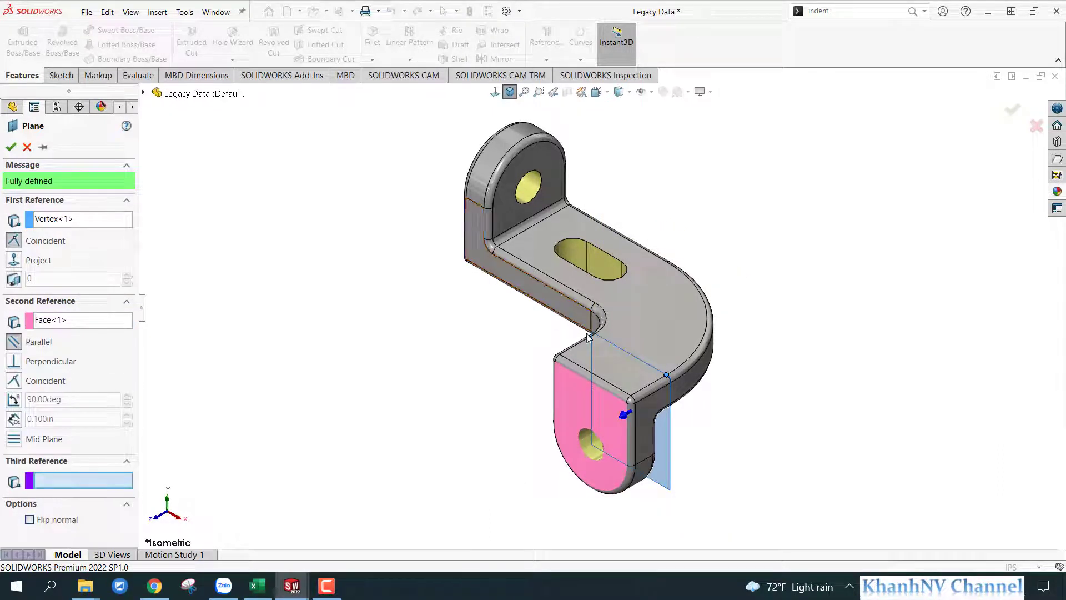
Step: Check the plane preview, confirm Plane2, and return to the Isometric view
{"action": "middle_click_drag", "start_coordinate": [719, 389], "coordinate": [679, 394]}
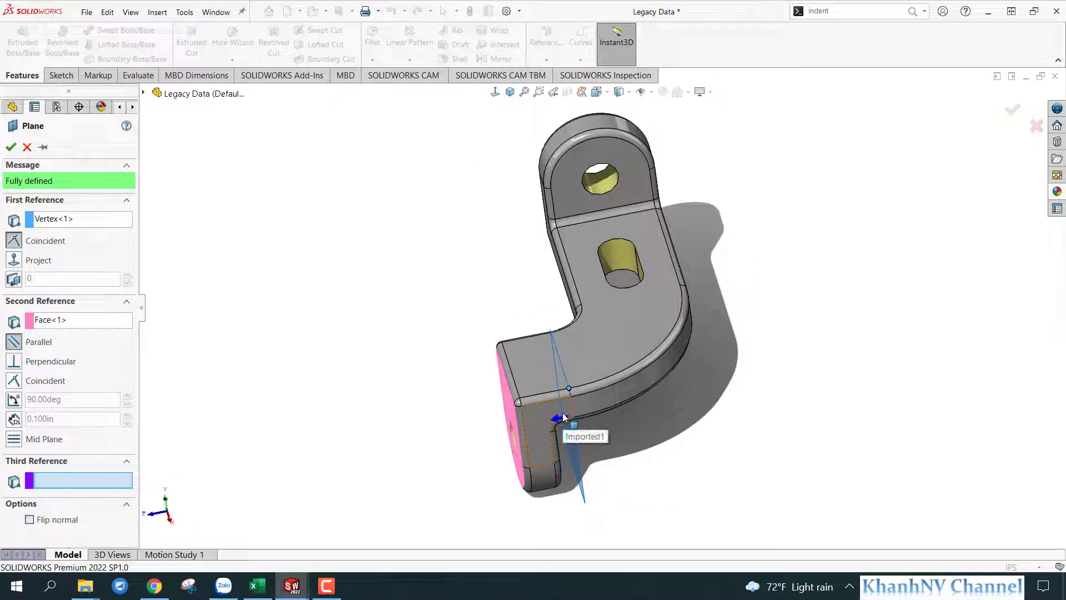
{"action": "middle_click_drag", "start_coordinate": [598, 417], "coordinate": [608, 433]}
{"action": "scroll", "coordinate": [611, 439], "scroll_direction": "down", "scroll_amount": 3}
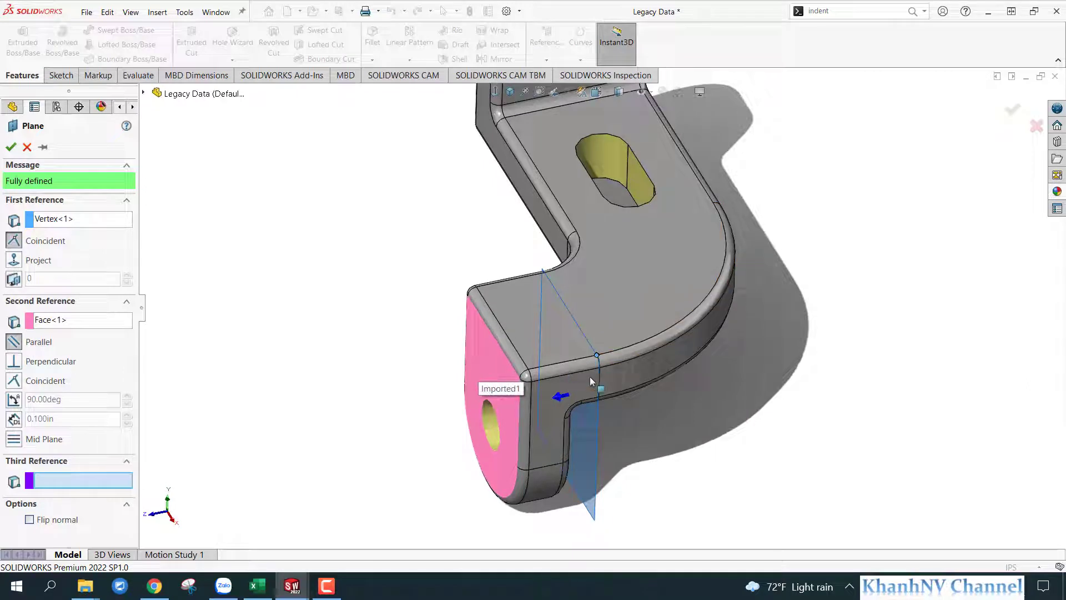
{"action": "middle_click_drag", "start_coordinate": [604, 431], "coordinate": [618, 431]}
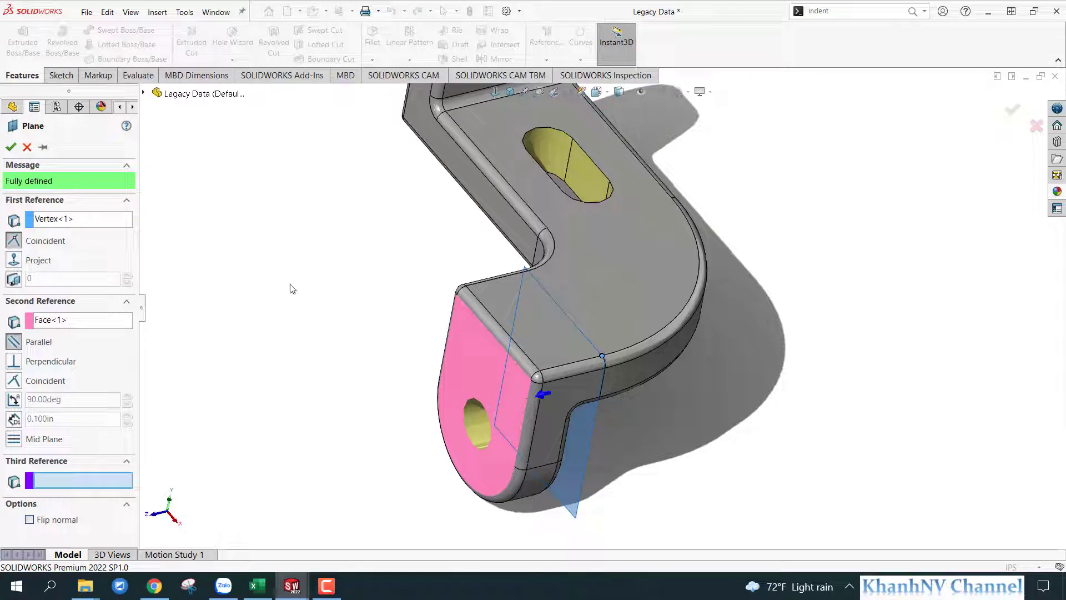
{"action": "key", "text": "f"}
{"action": "scroll", "coordinate": [618, 233], "scroll_direction": "down", "scroll_amount": 2}
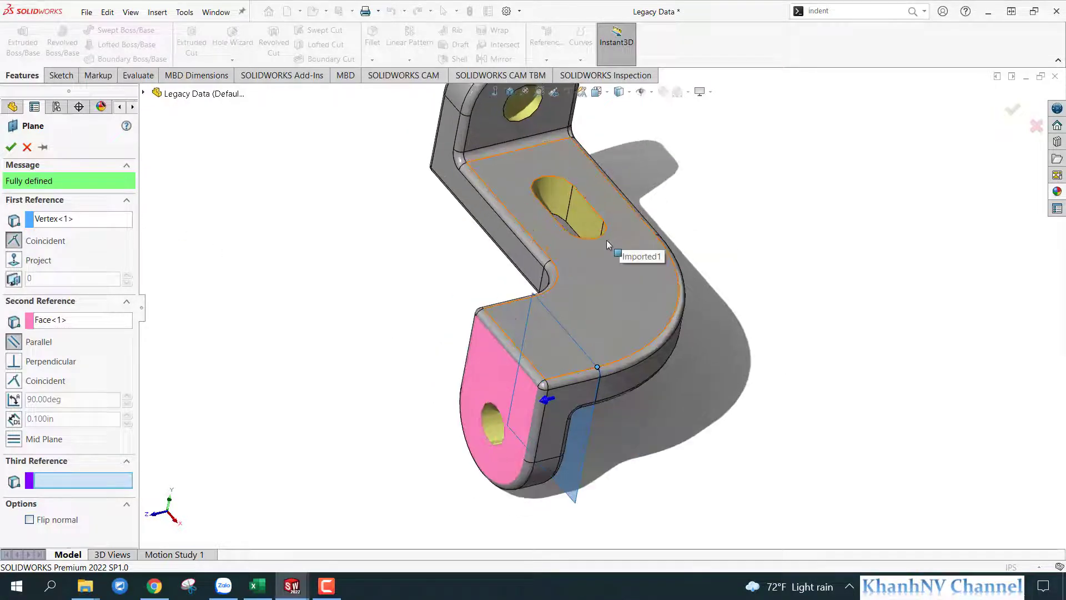
{"action": "left_click", "coordinate": [11, 146]}
{"action": "left_click", "coordinate": [288, 275]}
{"action": "key", "text": "ctrl+7"}
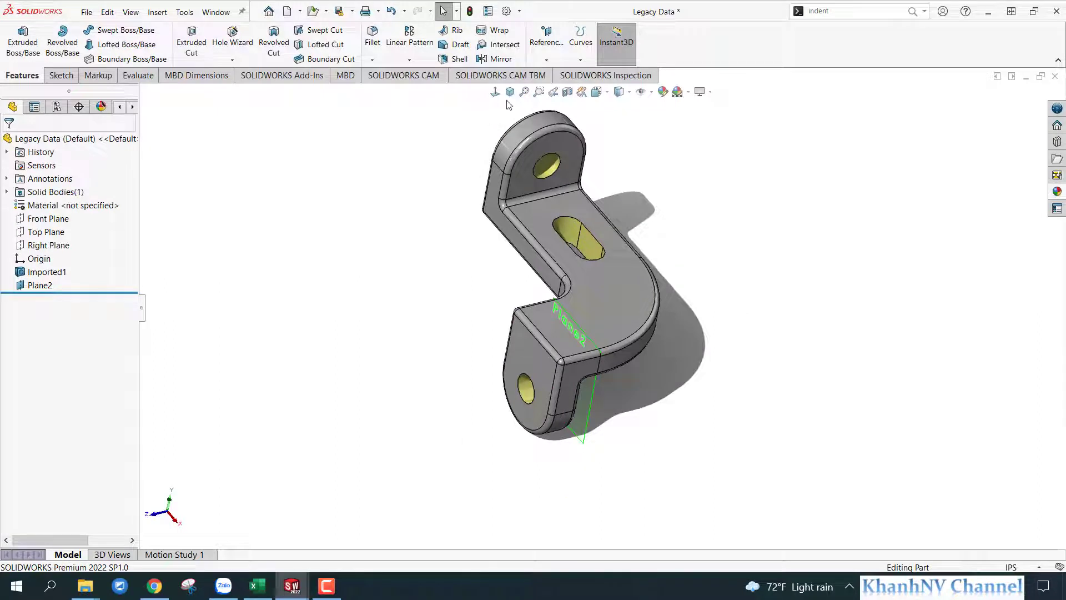
Step: Split the bracket at Plane2 with Cut Part, keeping both resulting bodies
{"action": "scroll", "coordinate": [705, 383], "scroll_direction": "down", "scroll_amount": 2}
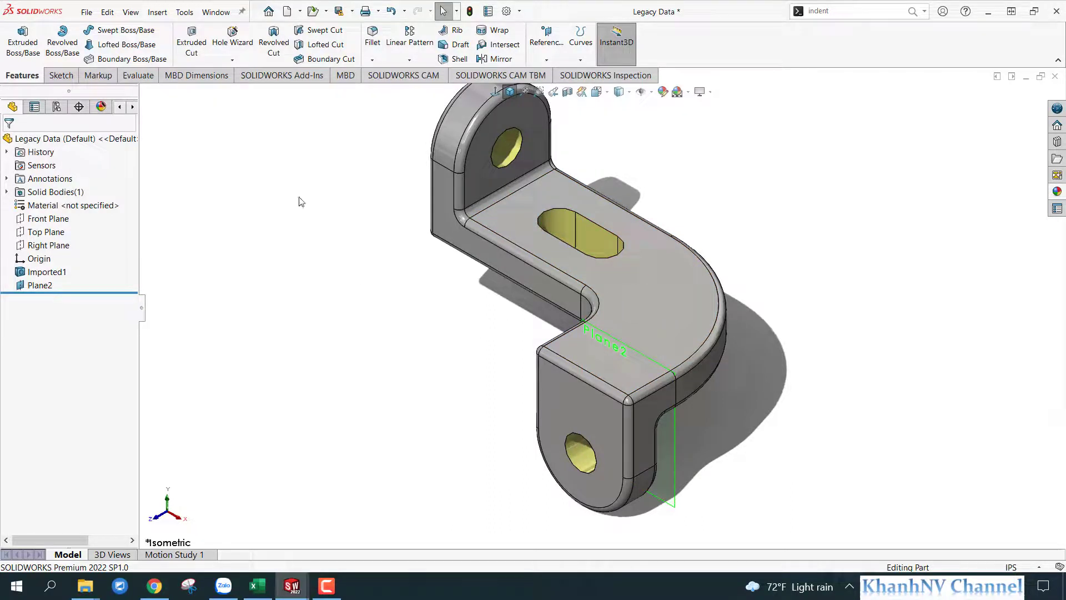
{"action": "left_click", "coordinate": [157, 16]}
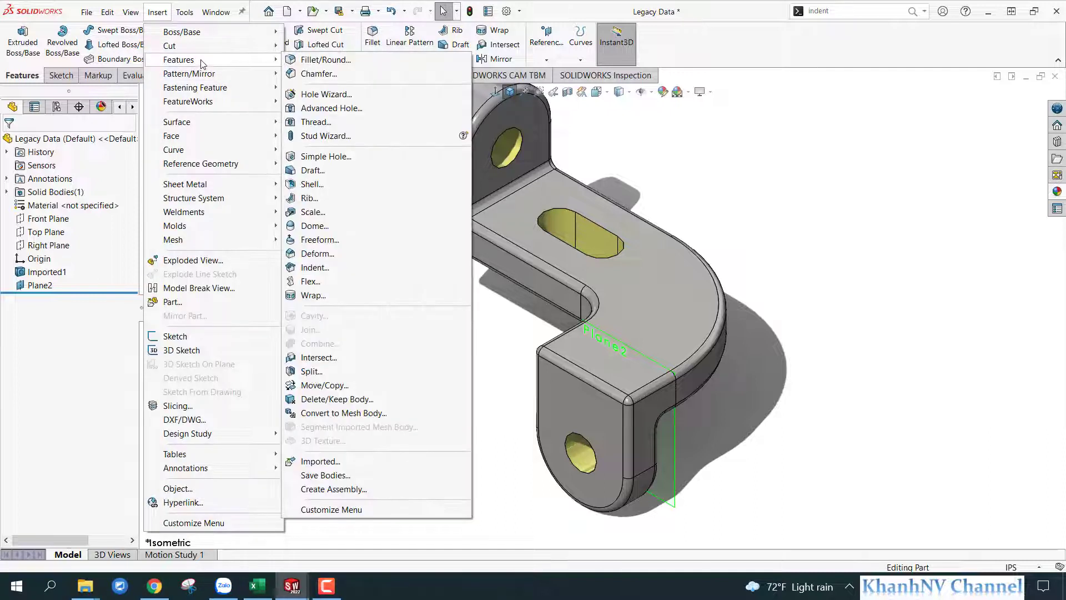
{"action": "left_click", "coordinate": [328, 373]}
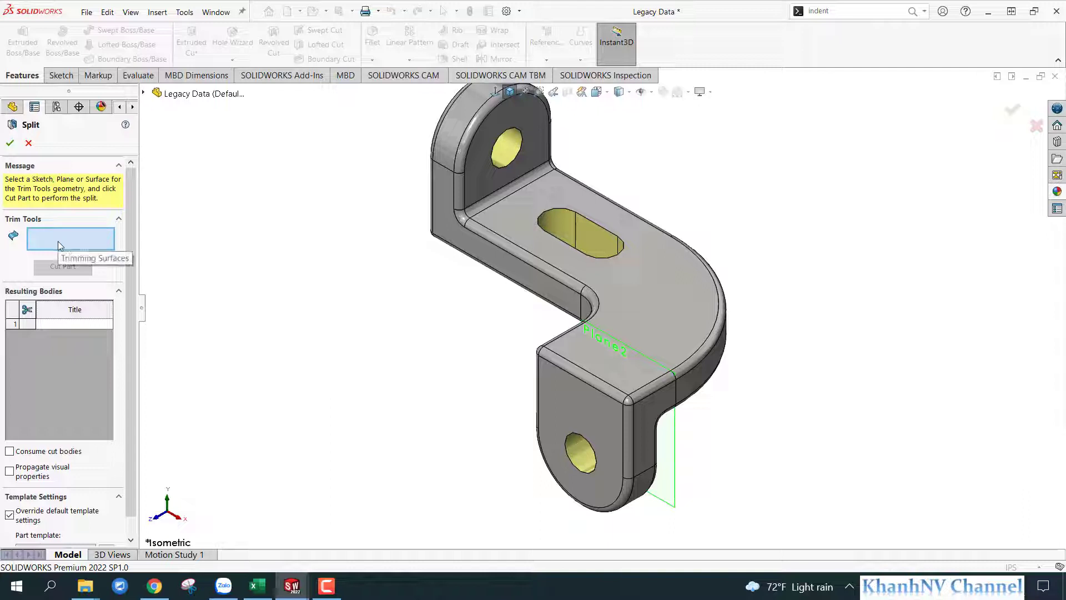
{"action": "left_click", "coordinate": [674, 431]}
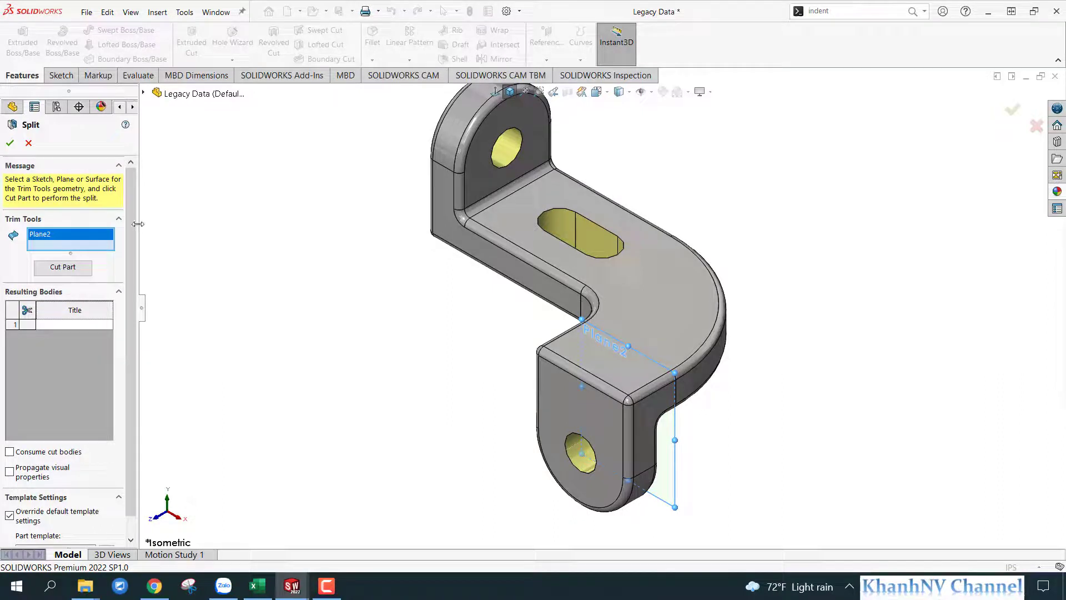
{"action": "left_click_drag", "start_coordinate": [139, 229], "coordinate": [196, 237]}
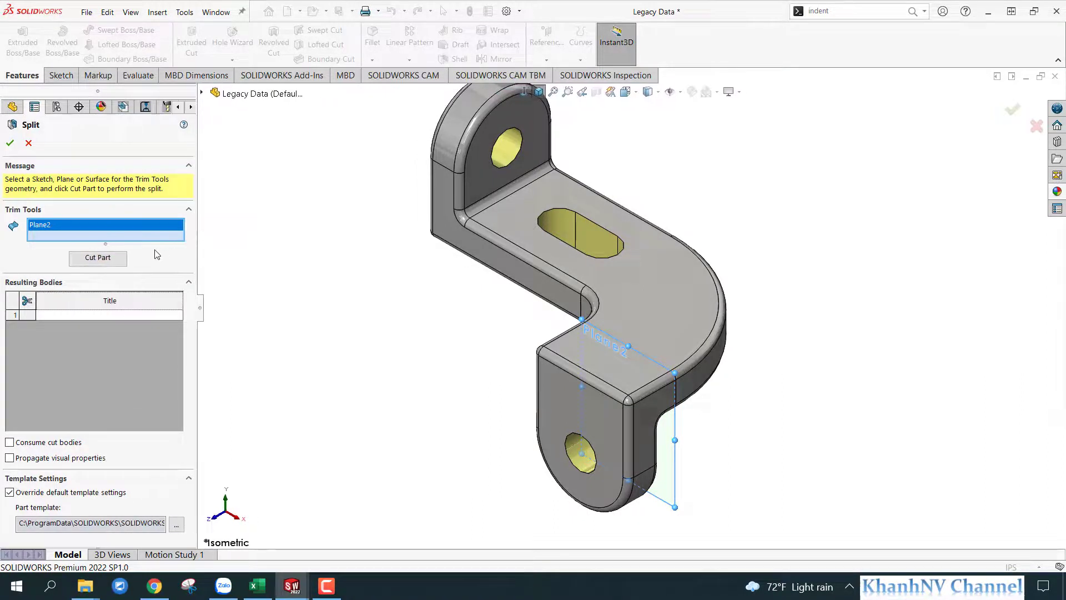
{"action": "left_click", "coordinate": [101, 262]}
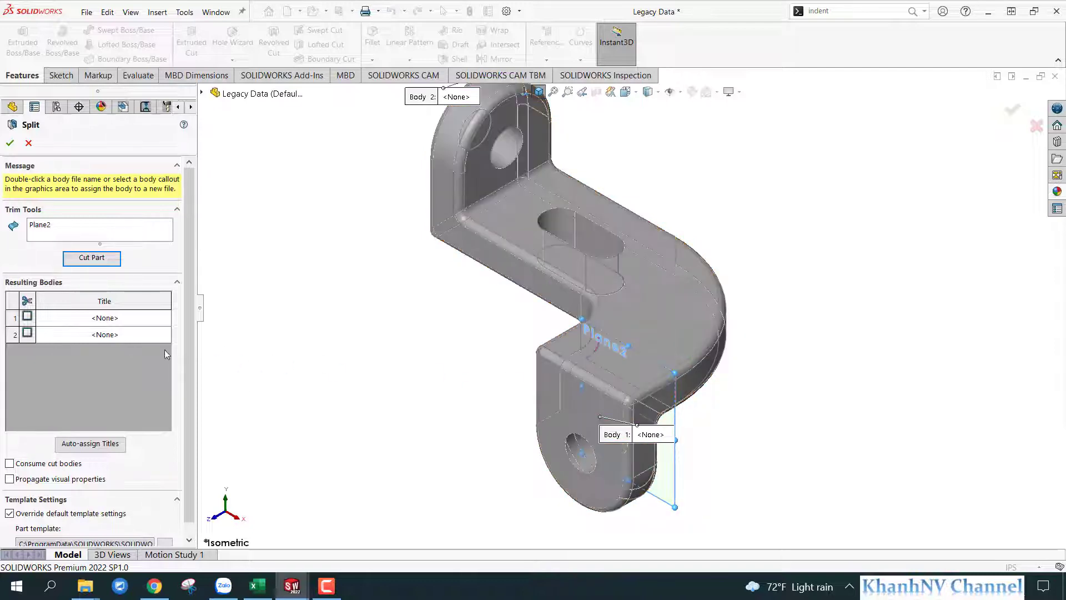
{"action": "left_click", "coordinate": [27, 317]}
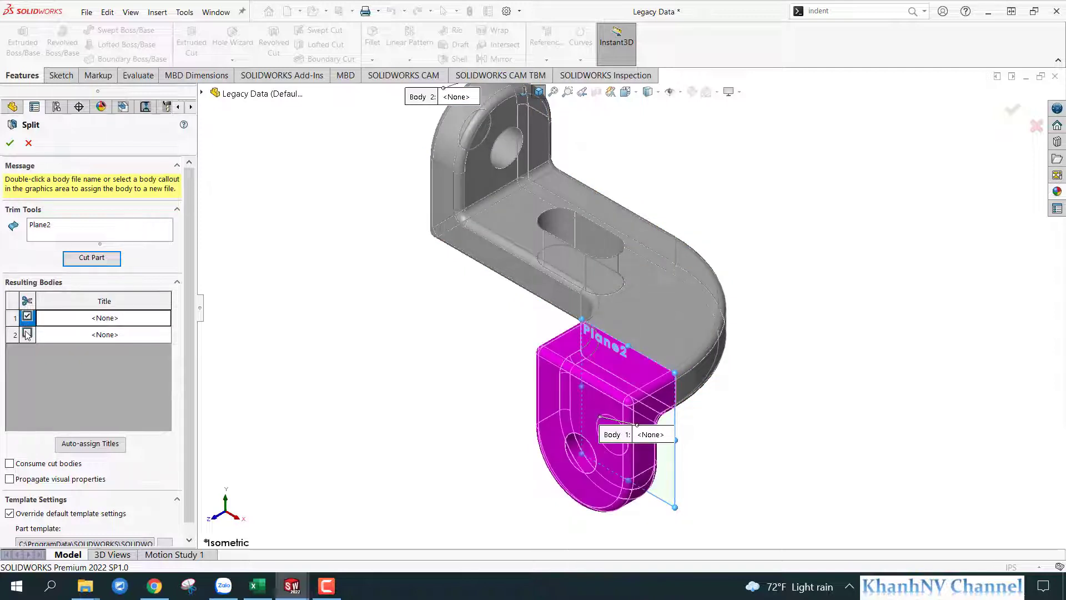
{"action": "left_click", "coordinate": [26, 333]}
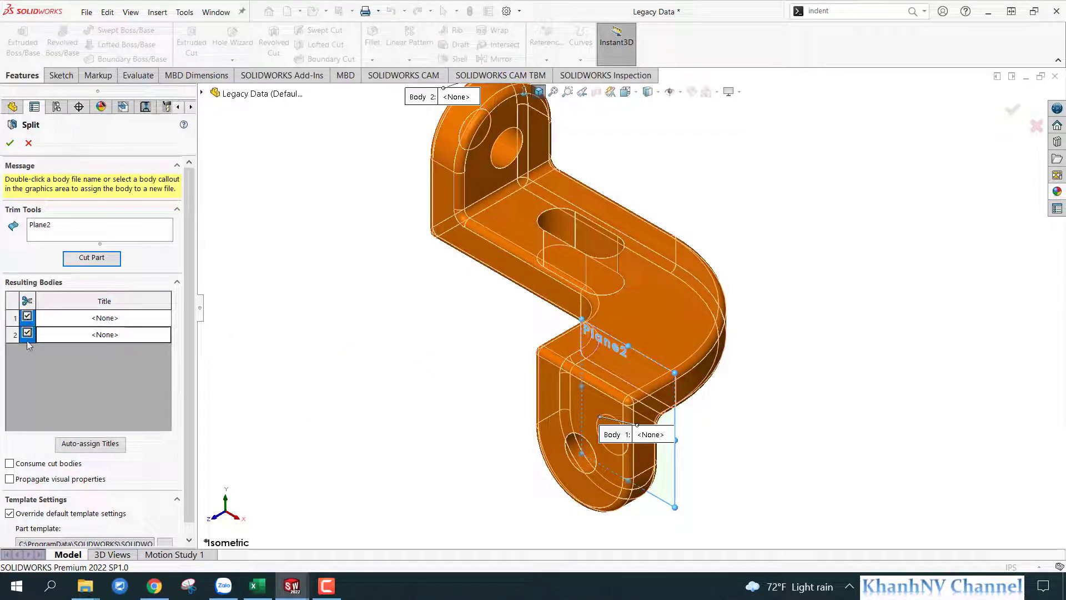
{"action": "left_click", "coordinate": [10, 144]}
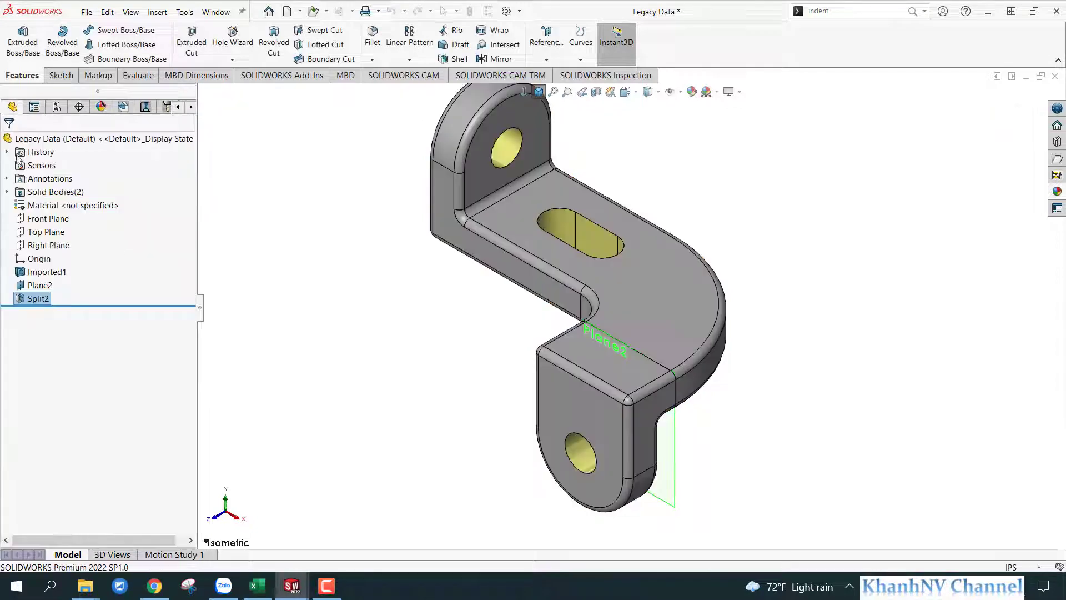
{"action": "left_click", "coordinate": [7, 191]}
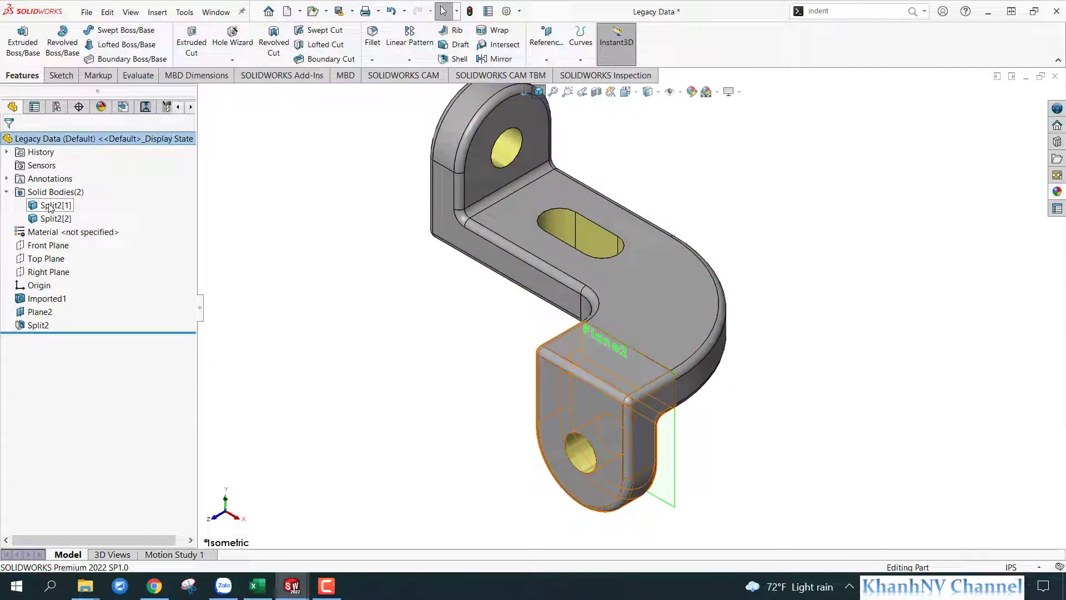
{"action": "left_click", "coordinate": [66, 205]}
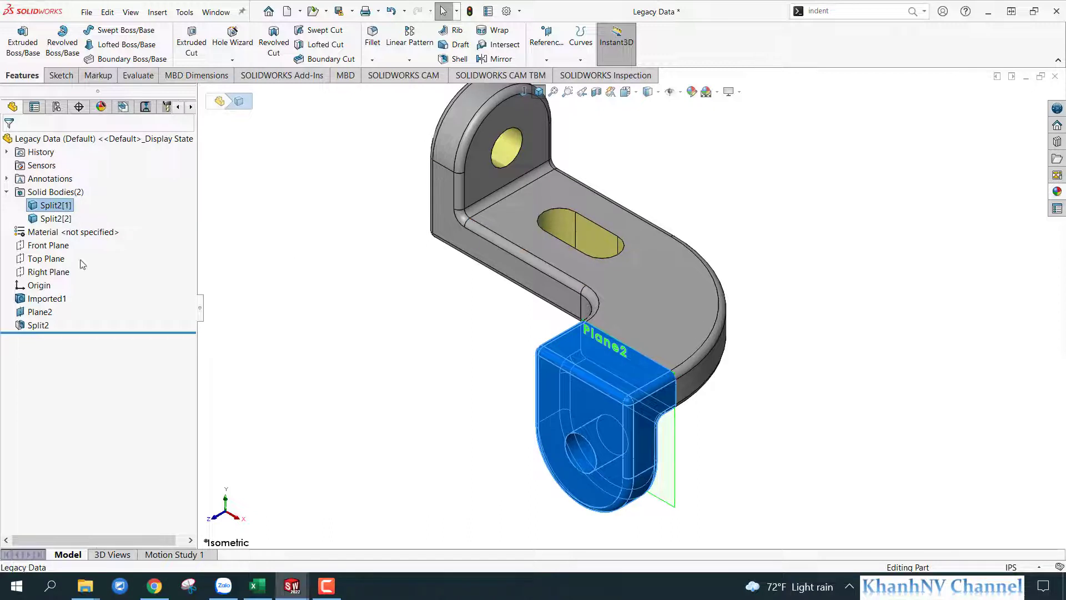
{"action": "left_click", "coordinate": [49, 219]}
{"action": "left_click", "coordinate": [460, 309]}
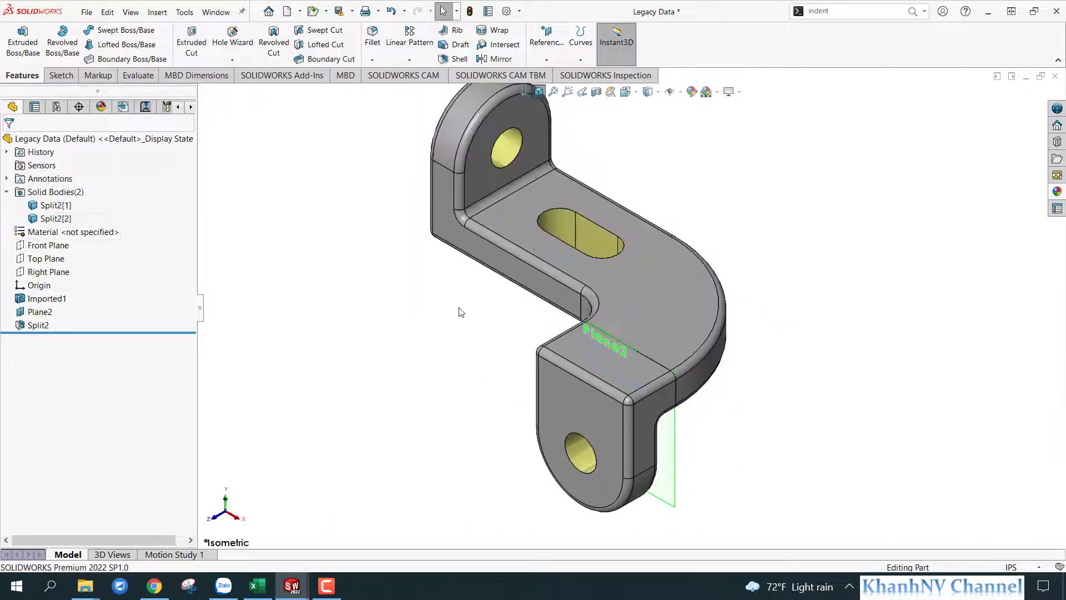
{"action": "left_click", "coordinate": [539, 98]}
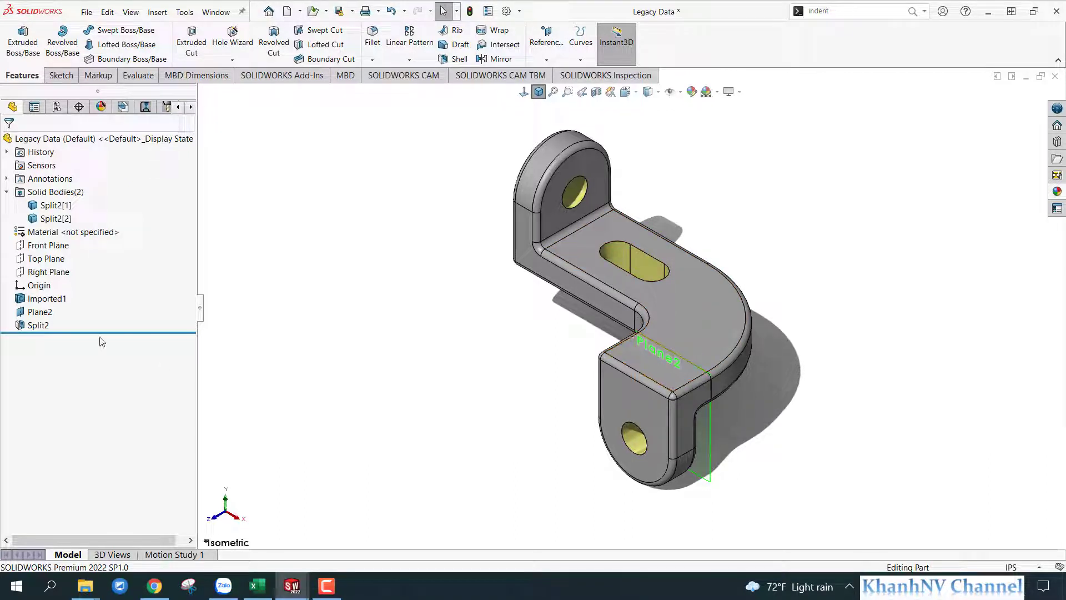
{"action": "left_click", "coordinate": [45, 298]}
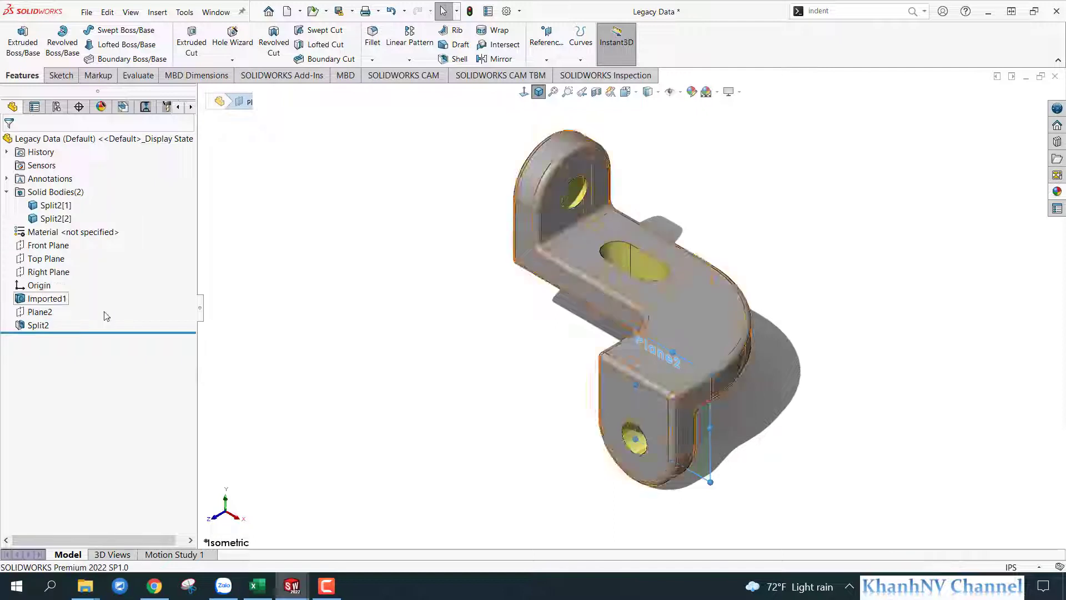
{"action": "key", "text": "Escape"}
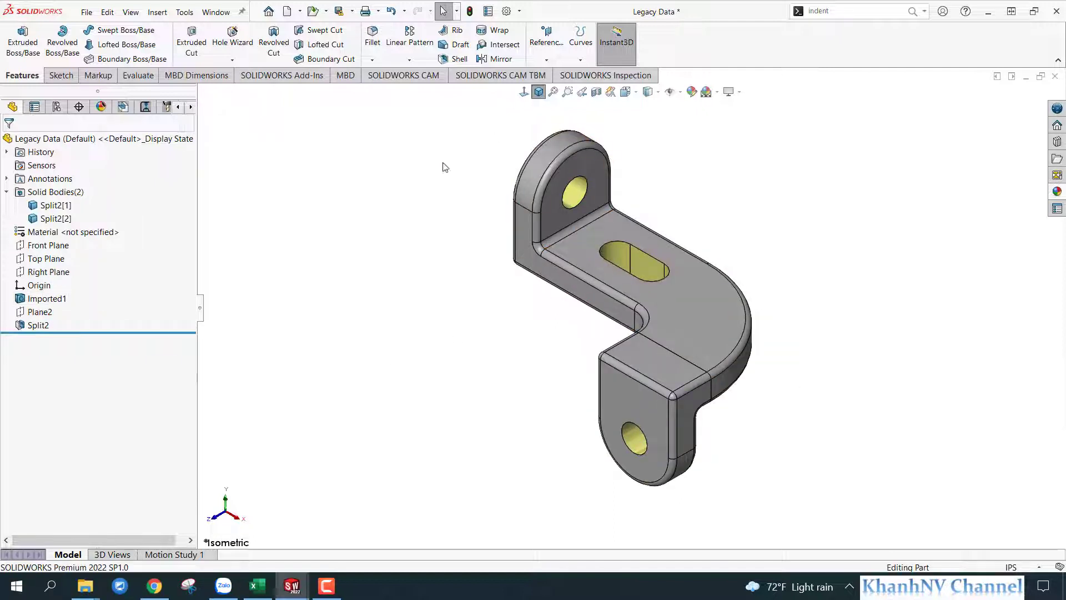
{"action": "middle_click_drag", "start_coordinate": [684, 321], "coordinate": [652, 299]}
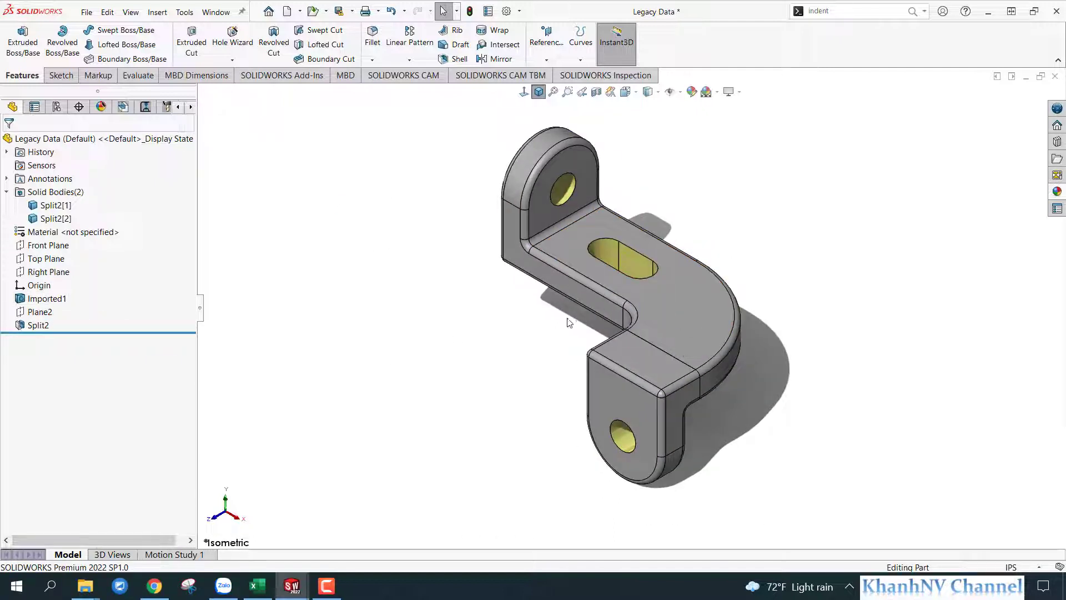
Step: Start Move/Copy Body from Insert > Features
{"action": "left_click", "coordinate": [160, 14]}
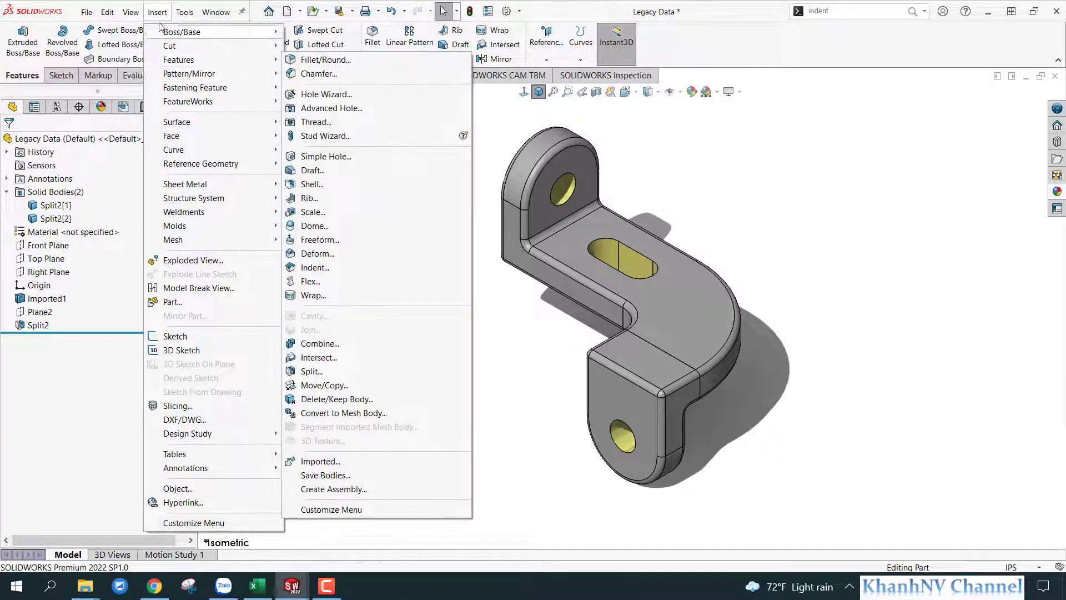
{"action": "mouse_move", "coordinate": [178, 60]}
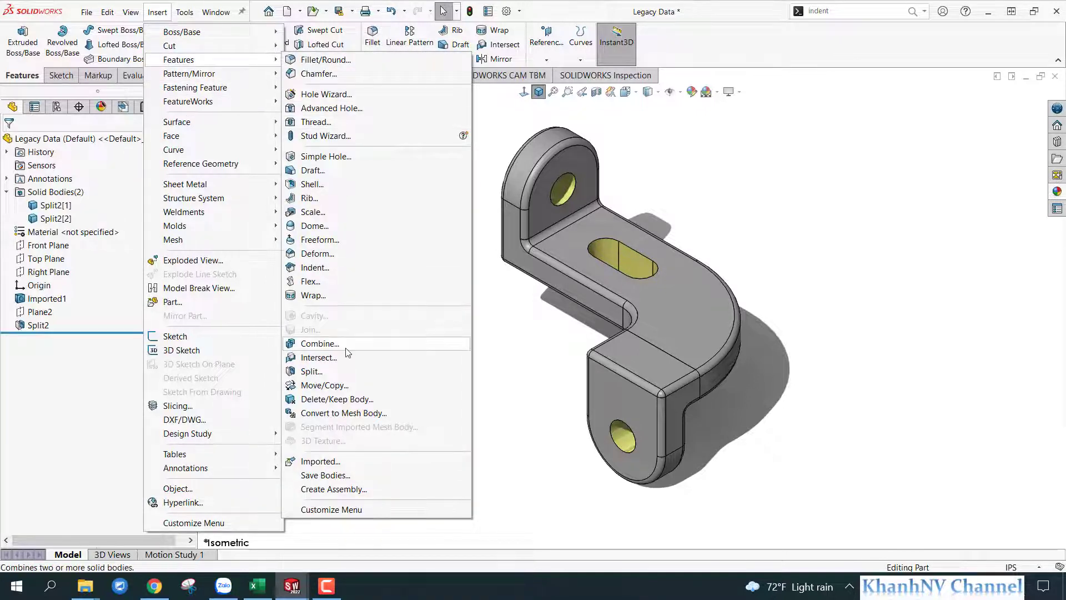
{"action": "left_click", "coordinate": [346, 389]}
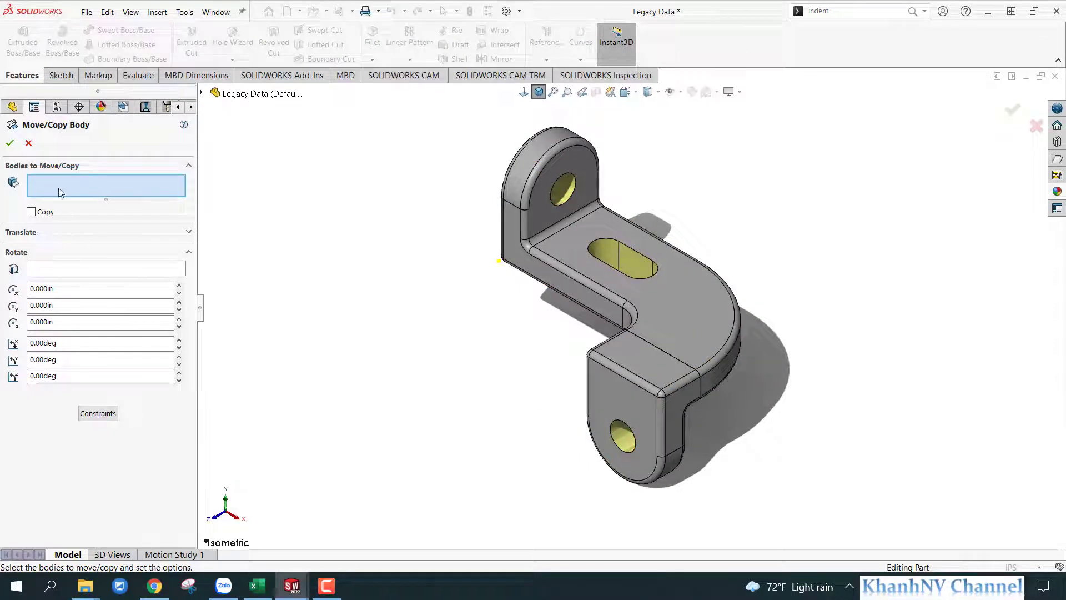
Step: Rotate the lower body Split2[1] 180° about Z and confirm the move
{"action": "left_click", "coordinate": [623, 371]}
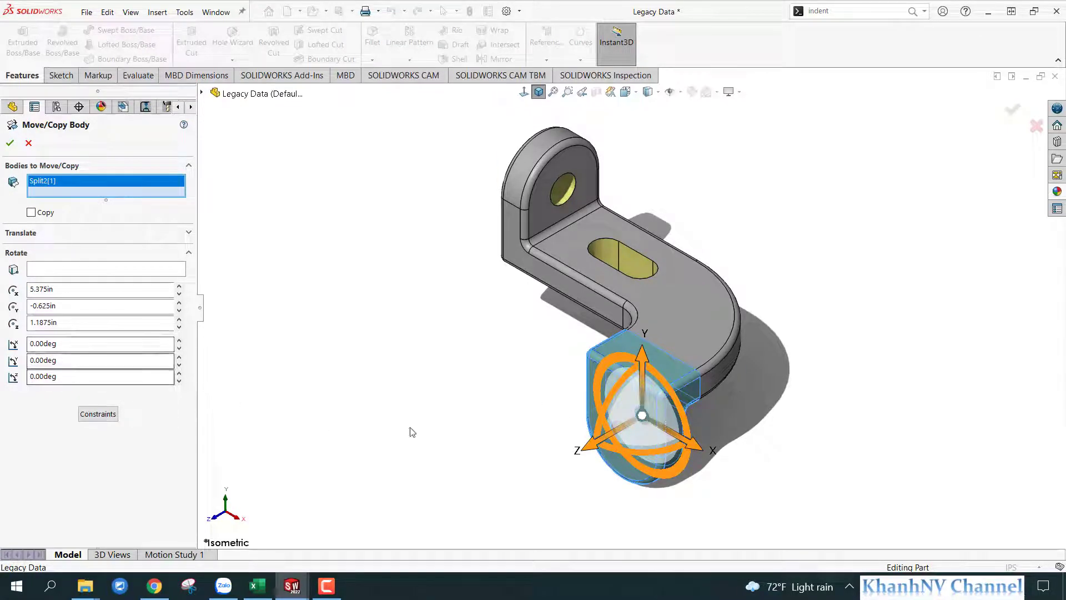
{"action": "scroll", "coordinate": [722, 390], "scroll_direction": "down", "scroll_amount": 2}
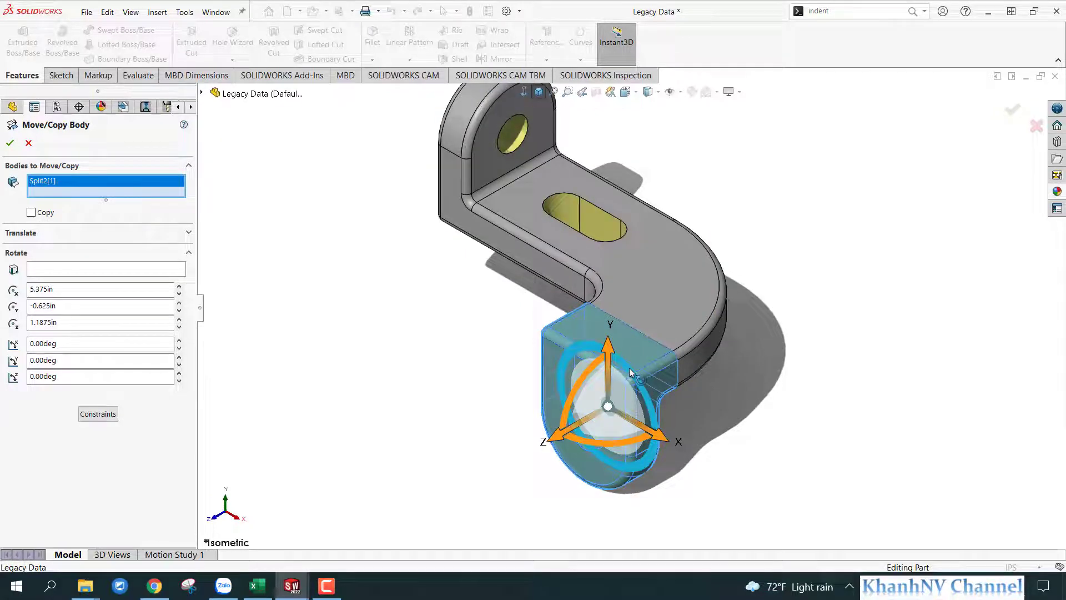
{"action": "left_click_drag", "start_coordinate": [630, 373], "coordinate": [610, 485]}
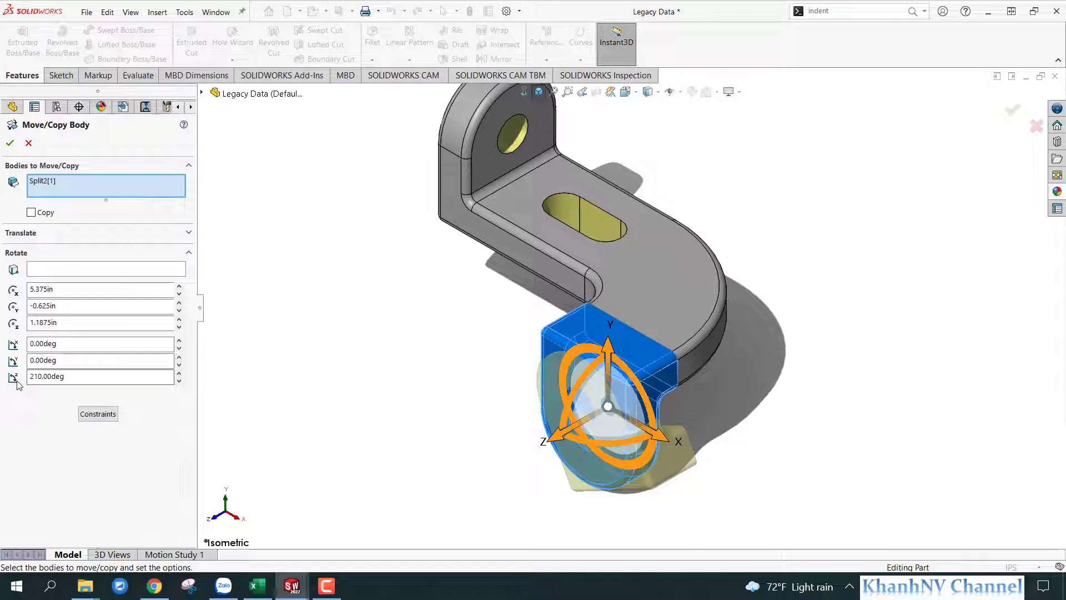
{"action": "double_click", "coordinate": [56, 379]}
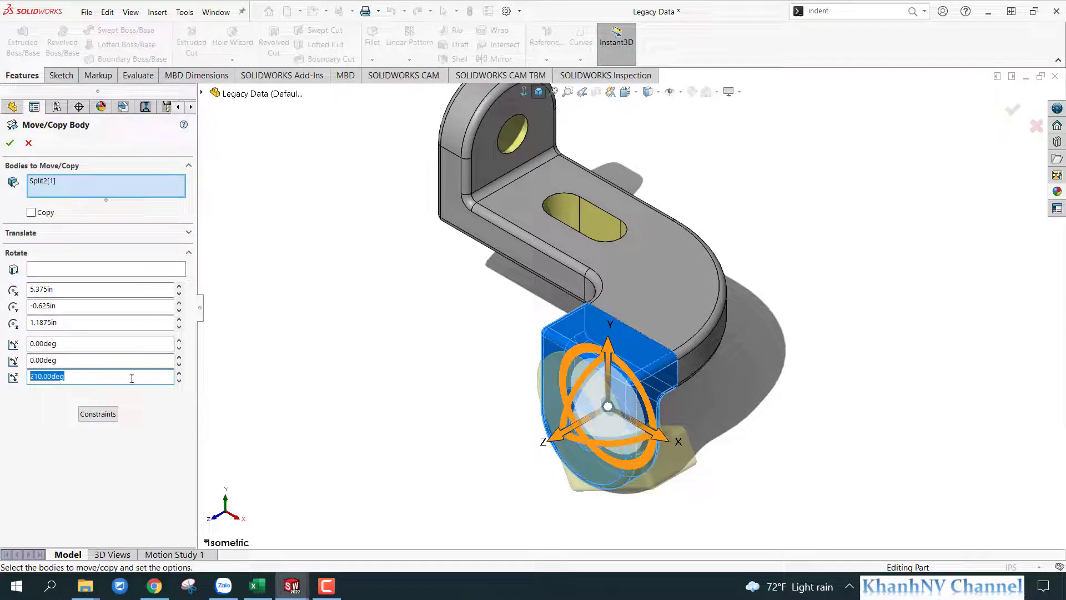
{"action": "type", "text": "1"}
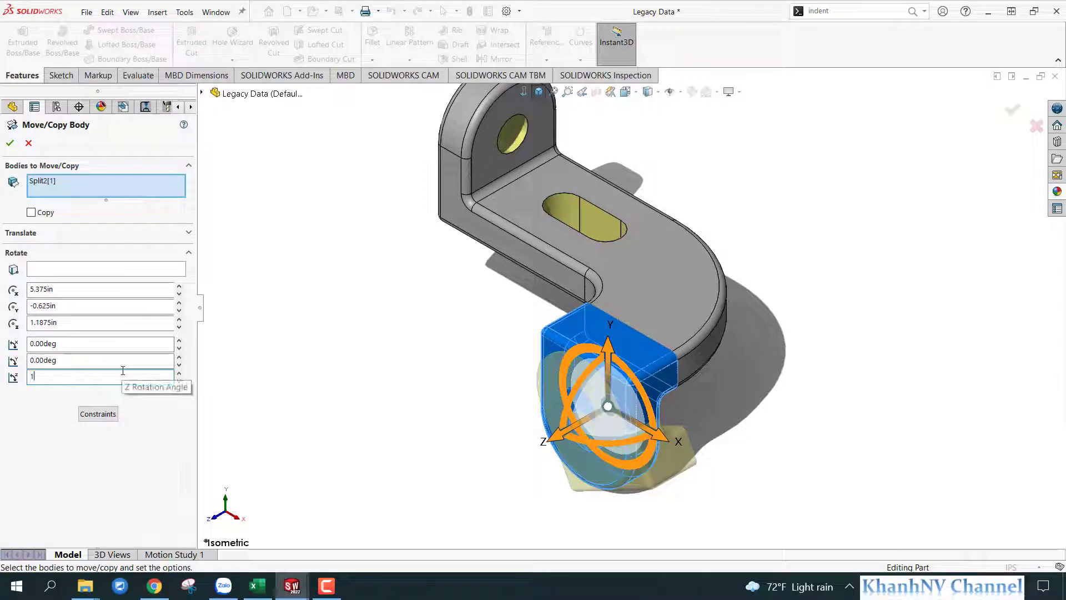
{"action": "type", "text": "80"}
{"action": "key", "text": "Return"}
{"action": "middle_click_drag", "start_coordinate": [712, 466], "coordinate": [620, 443]}
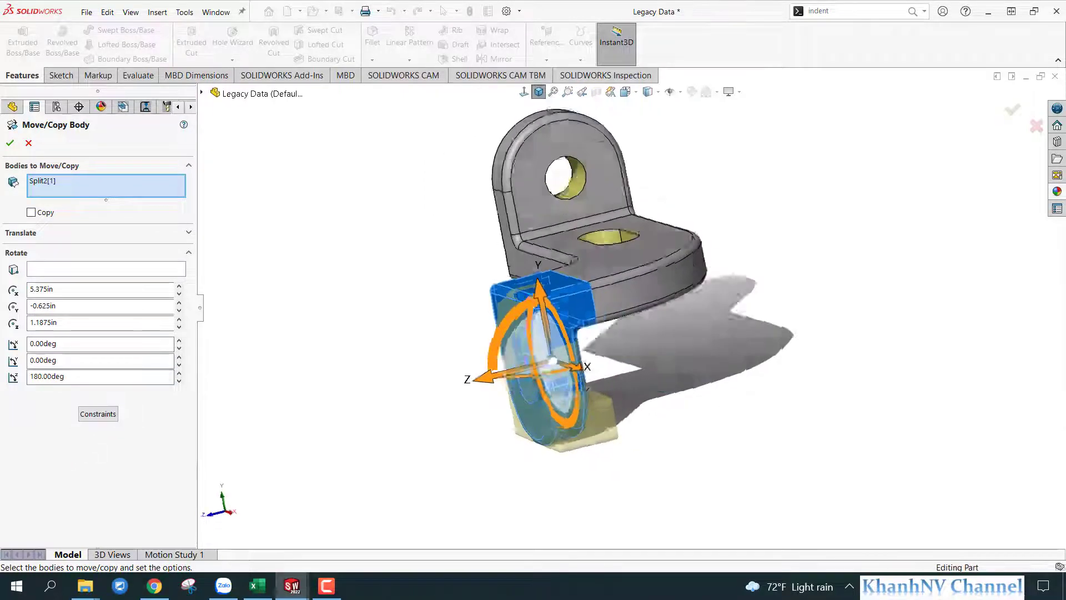
{"action": "middle_click_drag", "start_coordinate": [608, 403], "coordinate": [549, 383]}
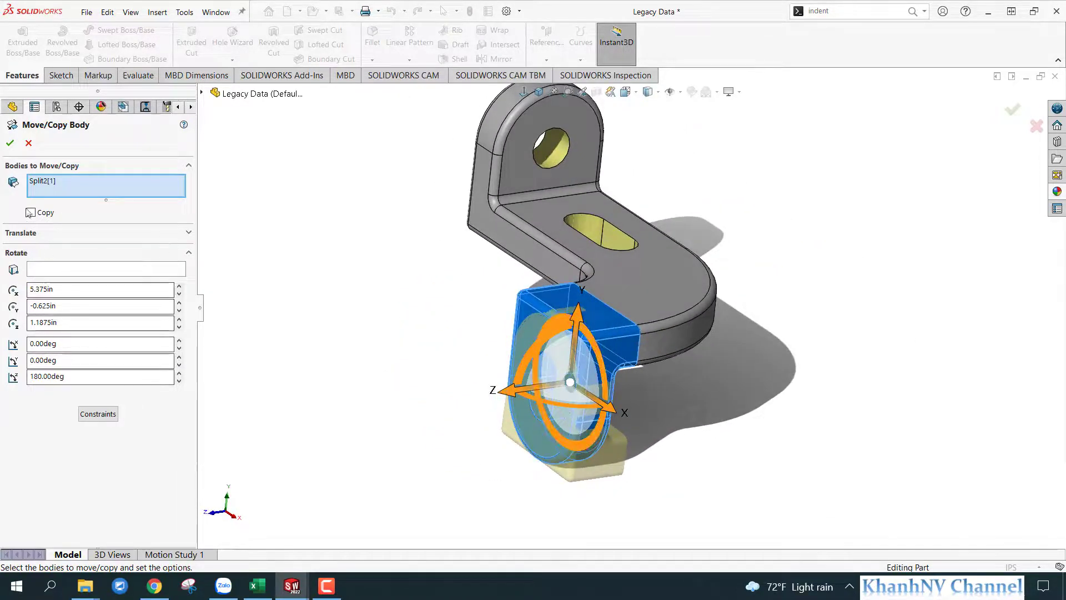
{"action": "left_click", "coordinate": [10, 144]}
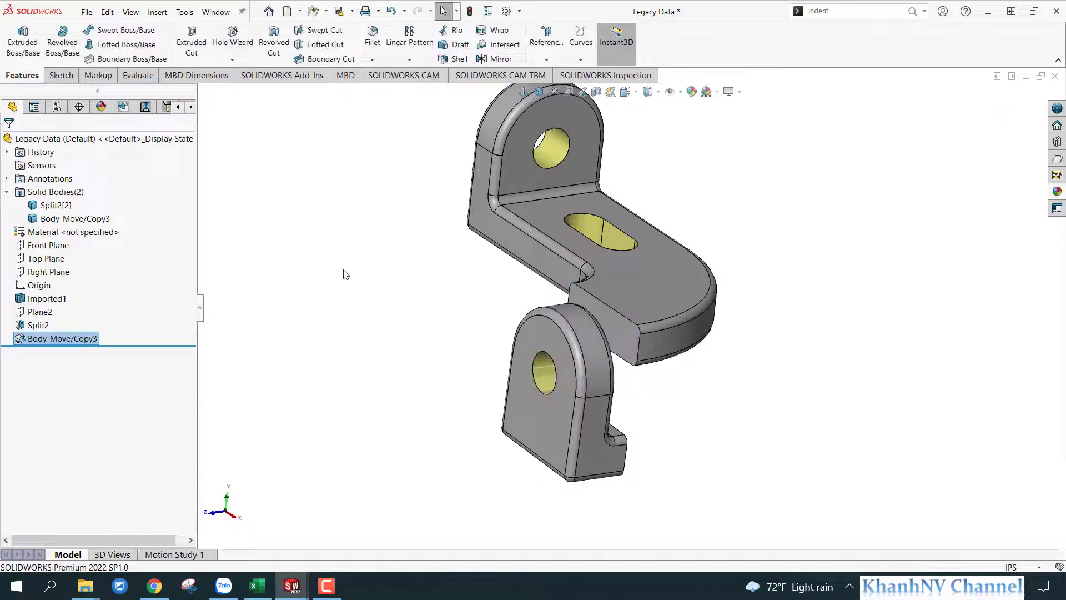
Step: Orbit around both bodies and select their facing faces to check the gap
{"action": "mouse_move", "coordinate": [554, 412]}
{"action": "middle_mouse_down"}
{"action": "mouse_move", "coordinate": [518, 339]}
{"action": "mouse_move", "coordinate": [554, 421]}
{"action": "mouse_move", "coordinate": [509, 413]}
{"action": "mouse_move", "coordinate": [633, 363]}
{"action": "middle_mouse_up"}
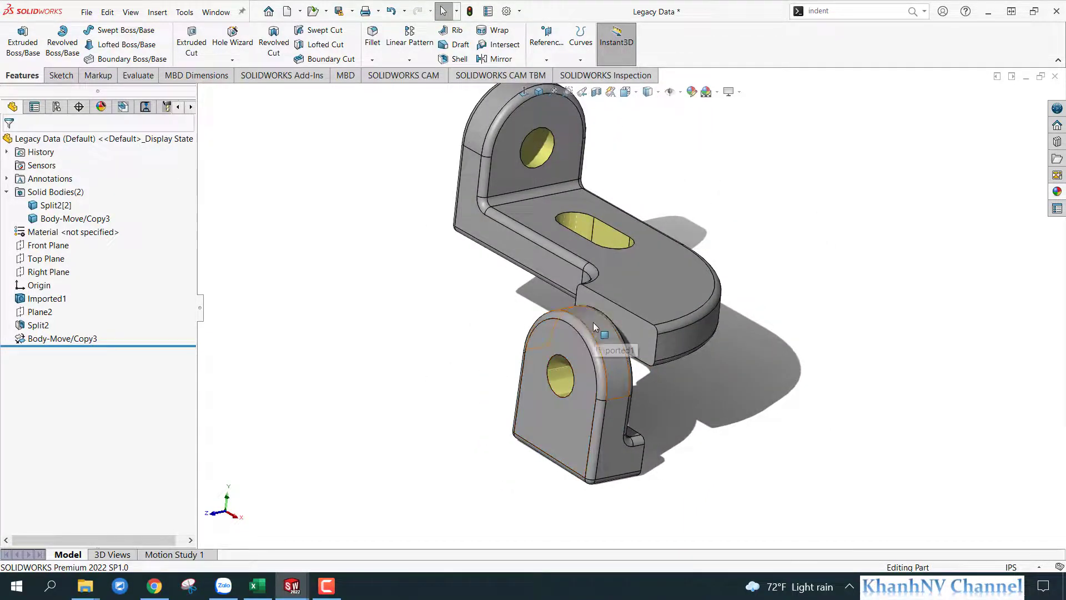
{"action": "middle_click_drag", "start_coordinate": [632, 404], "coordinate": [567, 411]}
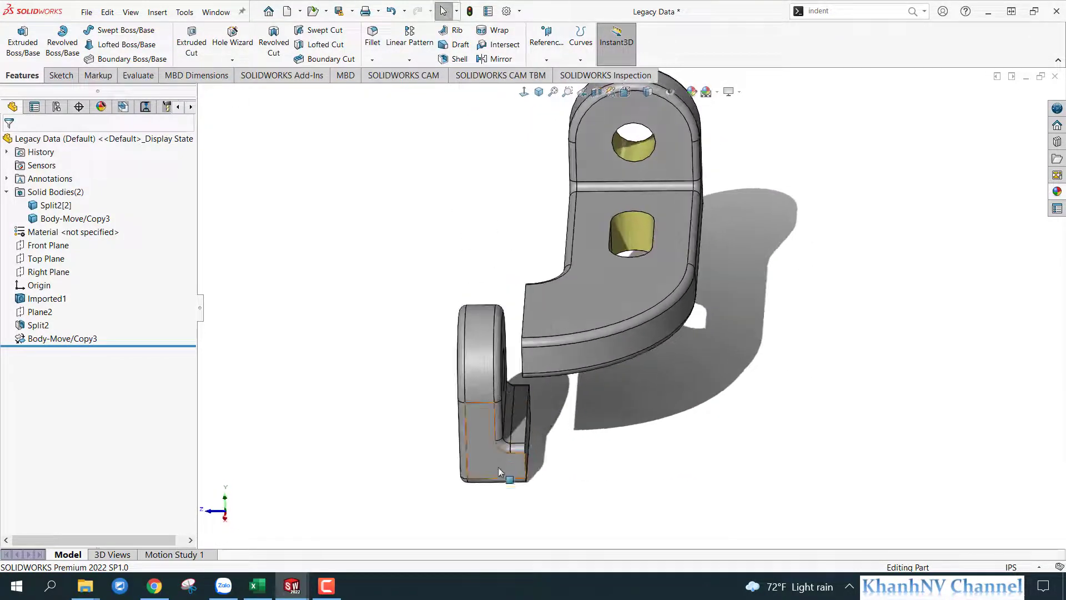
{"action": "middle_click_drag", "start_coordinate": [498, 467], "coordinate": [502, 329]}
{"action": "left_click", "coordinate": [502, 333]}
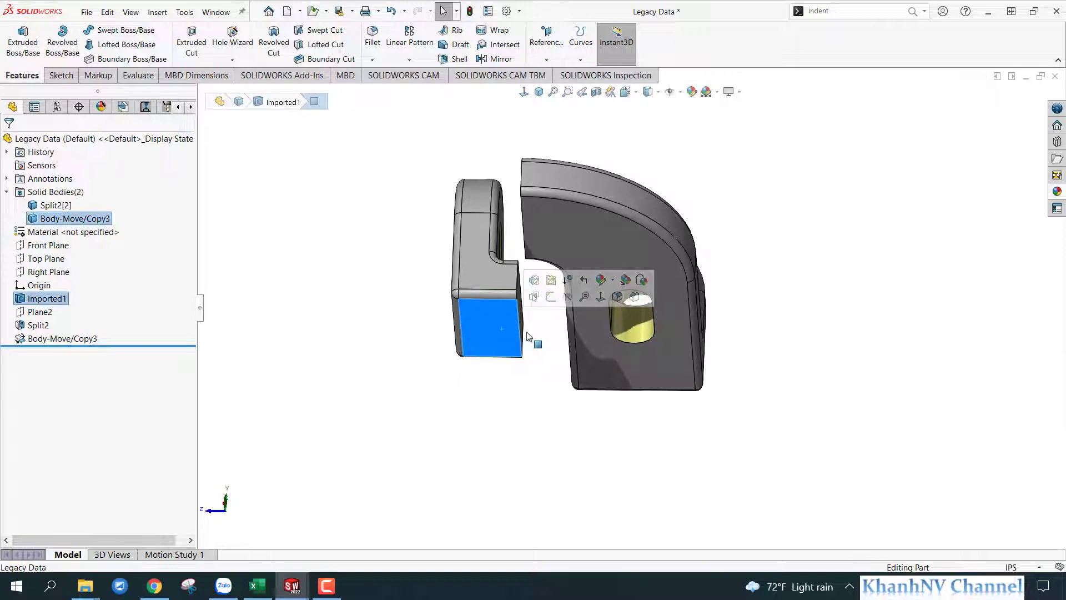
{"action": "left_click", "coordinate": [552, 233], "text": "ctrl"}
{"action": "mouse_move", "coordinate": [532, 247]}
{"action": "middle_mouse_down"}
{"action": "mouse_move", "coordinate": [560, 311]}
{"action": "mouse_move", "coordinate": [500, 434]}
{"action": "mouse_move", "coordinate": [561, 352]}
{"action": "middle_mouse_up"}
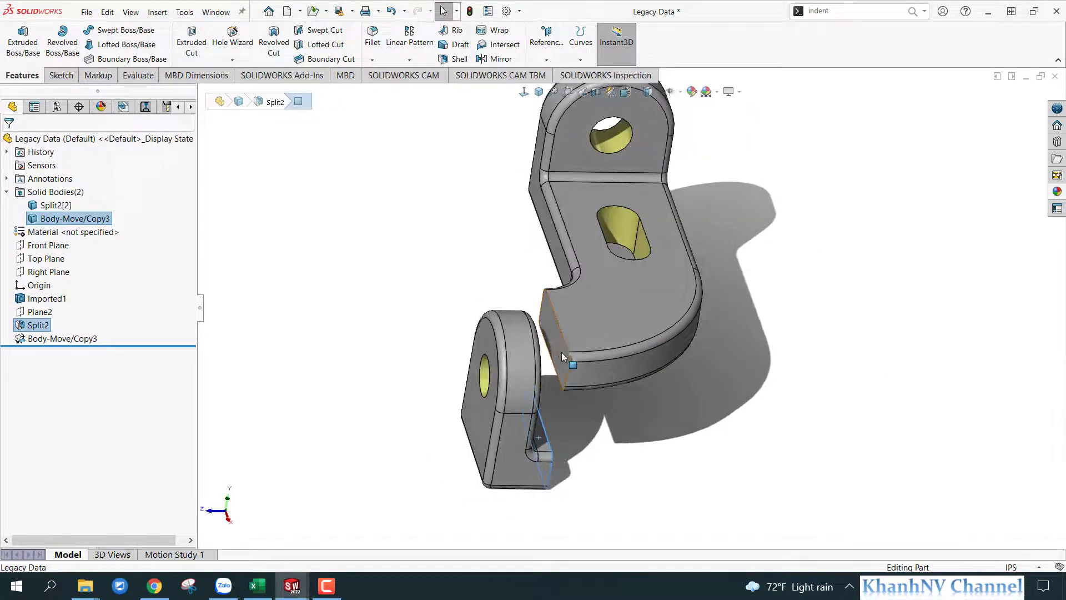
{"action": "left_click", "coordinate": [556, 355]}
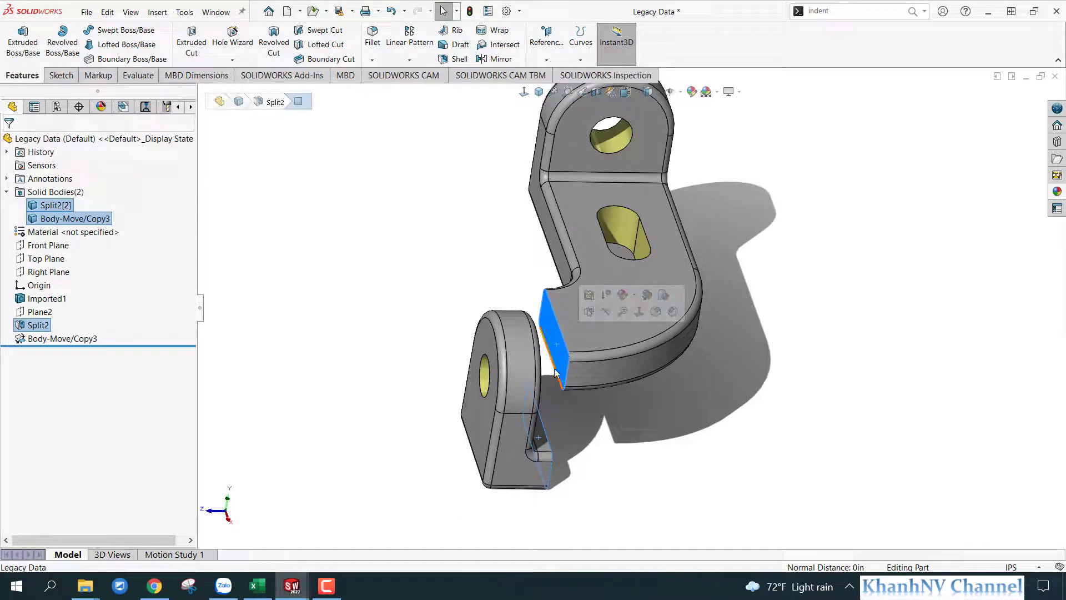
Step: Clear the selection, return to Isometric, and browse the Insert feature commands
{"action": "left_click", "coordinate": [436, 270]}
{"action": "key", "text": "ctrl+7"}
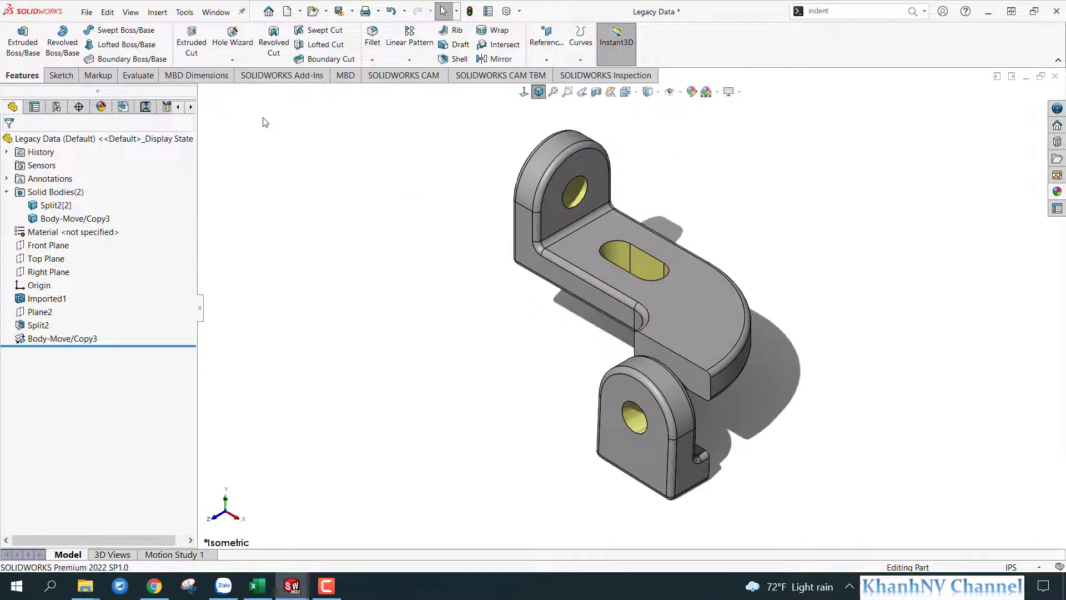
{"action": "left_click", "coordinate": [158, 13]}
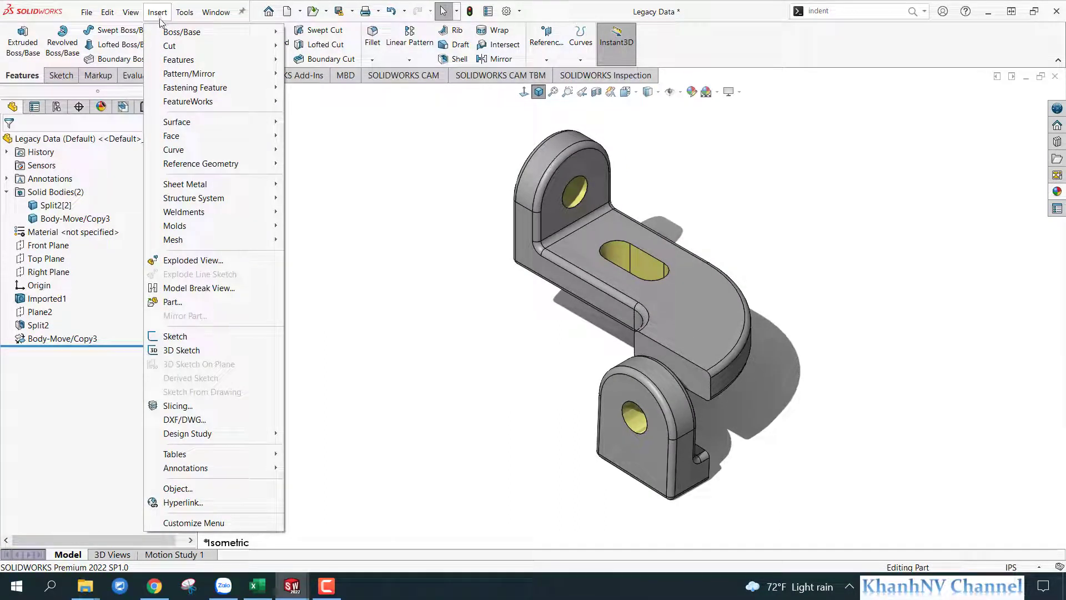
{"action": "mouse_move", "coordinate": [179, 60]}
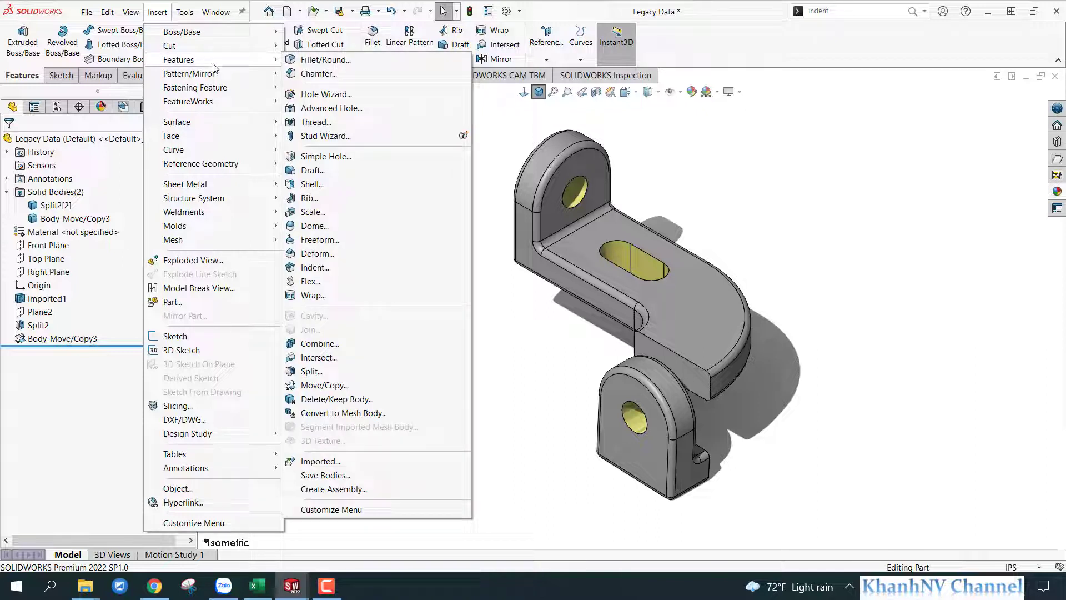
Step: Start a Move/Copy Body using Constraints, with Body-Move/Copy3 as the body to move
{"action": "left_click", "coordinate": [341, 386]}
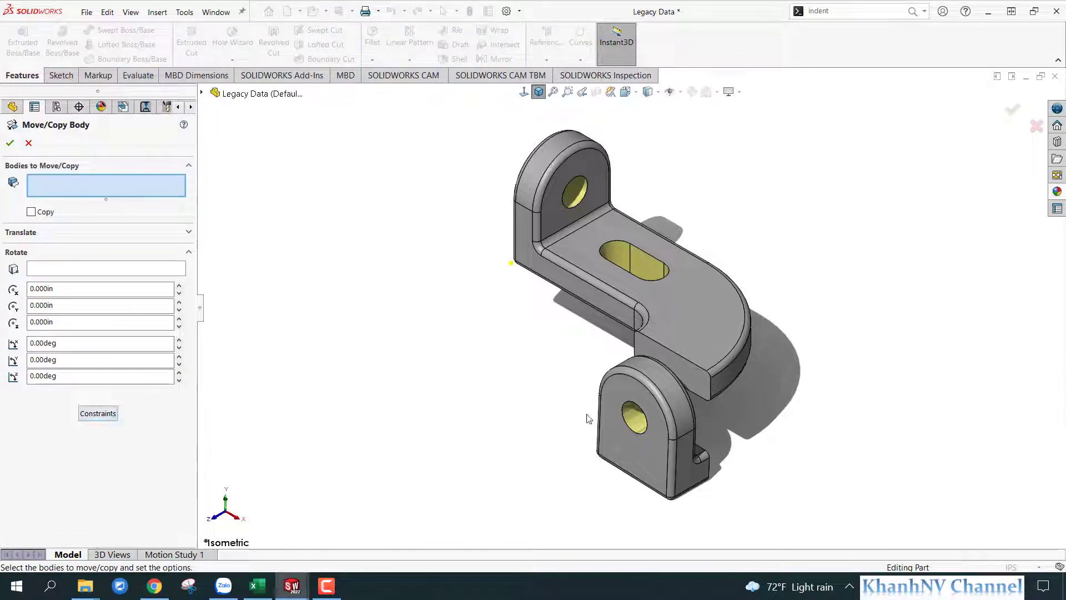
{"action": "left_click", "coordinate": [100, 414]}
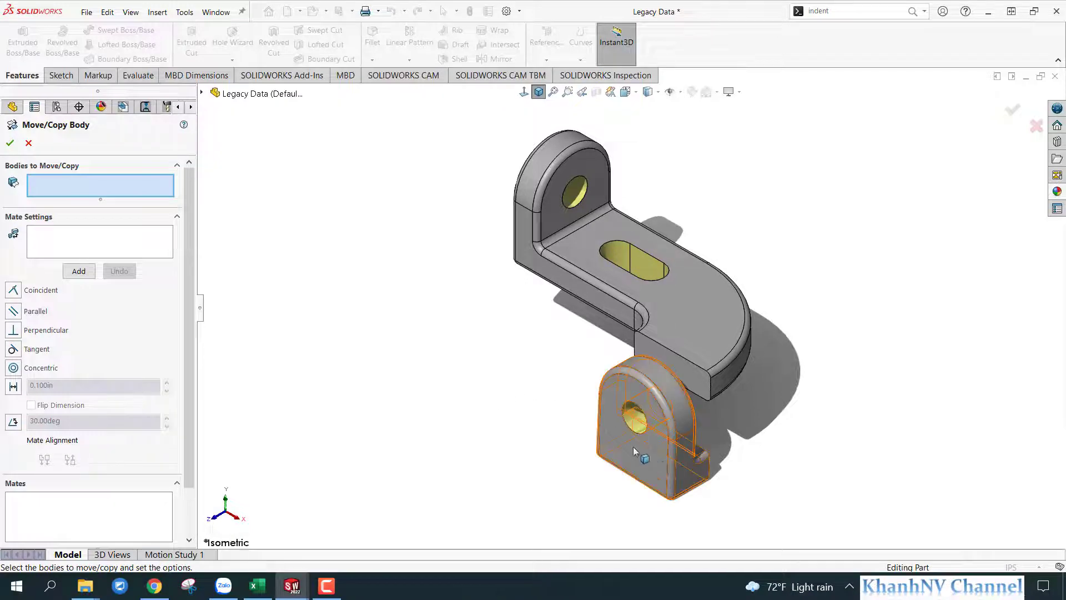
{"action": "left_click", "coordinate": [650, 454]}
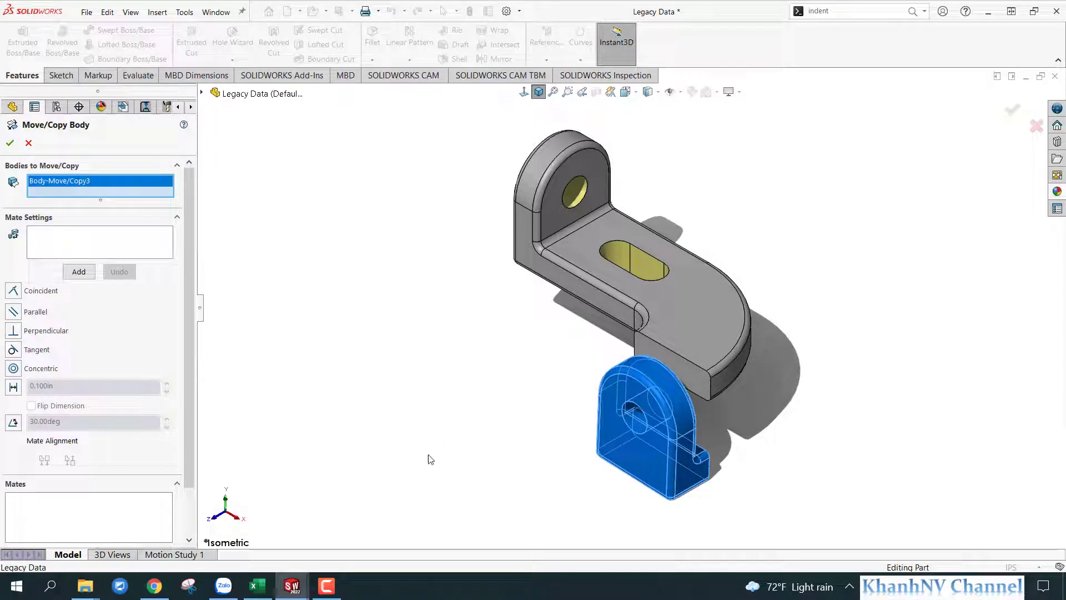
{"action": "middle_click_drag", "start_coordinate": [430, 459], "coordinate": [476, 466]}
{"action": "scroll", "coordinate": [608, 385], "scroll_direction": "up", "scroll_amount": 3}
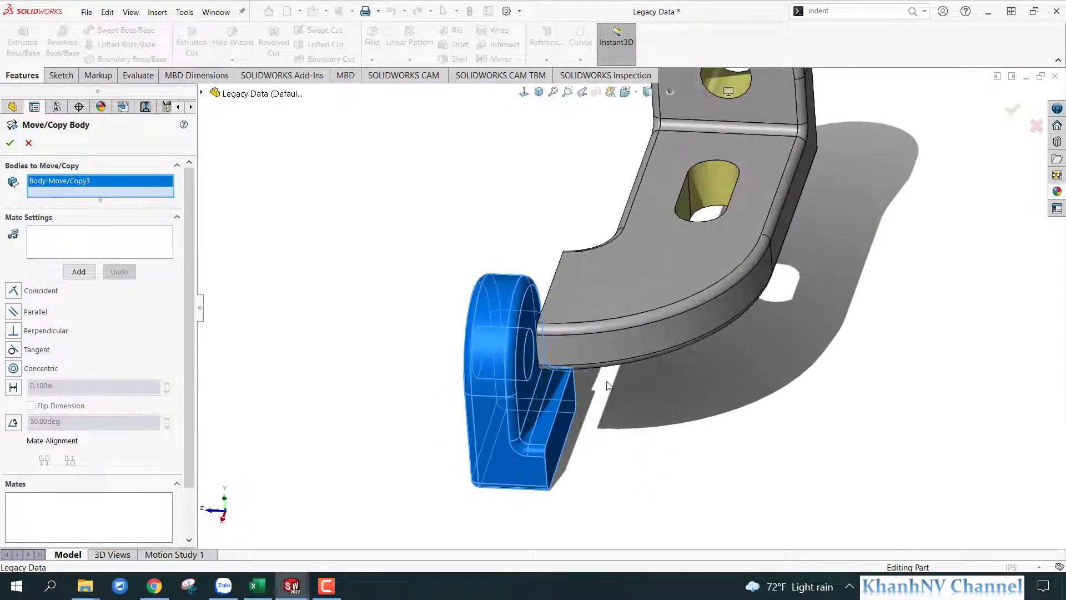
{"action": "scroll", "coordinate": [607, 385], "scroll_direction": "down", "scroll_amount": 3}
{"action": "middle_click_drag", "start_coordinate": [607, 384], "coordinate": [590, 369]}
{"action": "scroll", "coordinate": [607, 381], "scroll_direction": "up", "scroll_amount": 3}
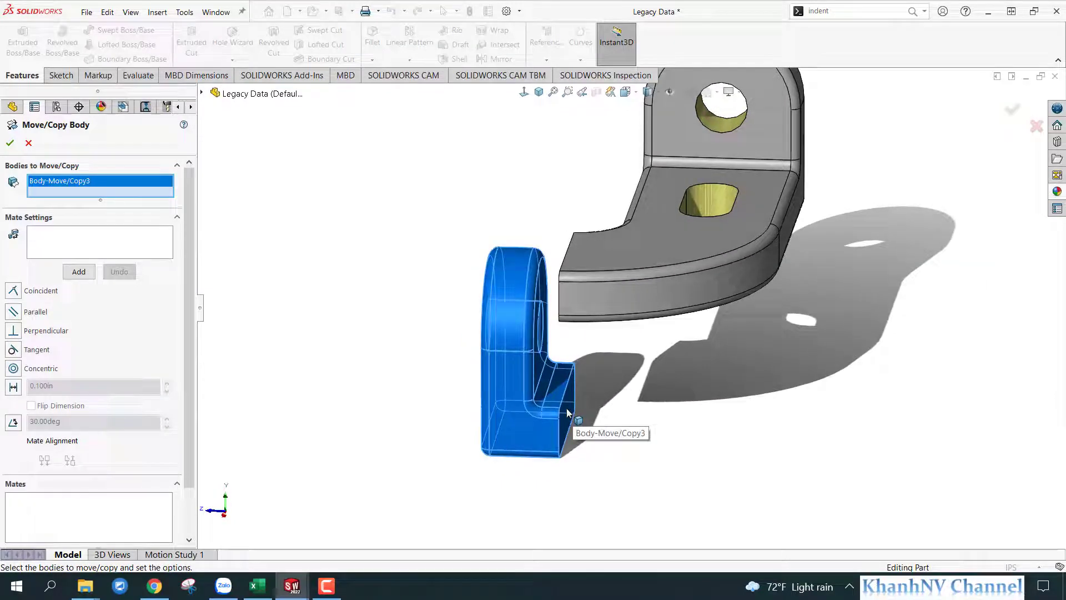
{"action": "mouse_move", "coordinate": [565, 339]}
{"action": "middle_mouse_down"}
{"action": "mouse_move", "coordinate": [599, 382]}
{"action": "mouse_move", "coordinate": [555, 402]}
{"action": "middle_mouse_up"}
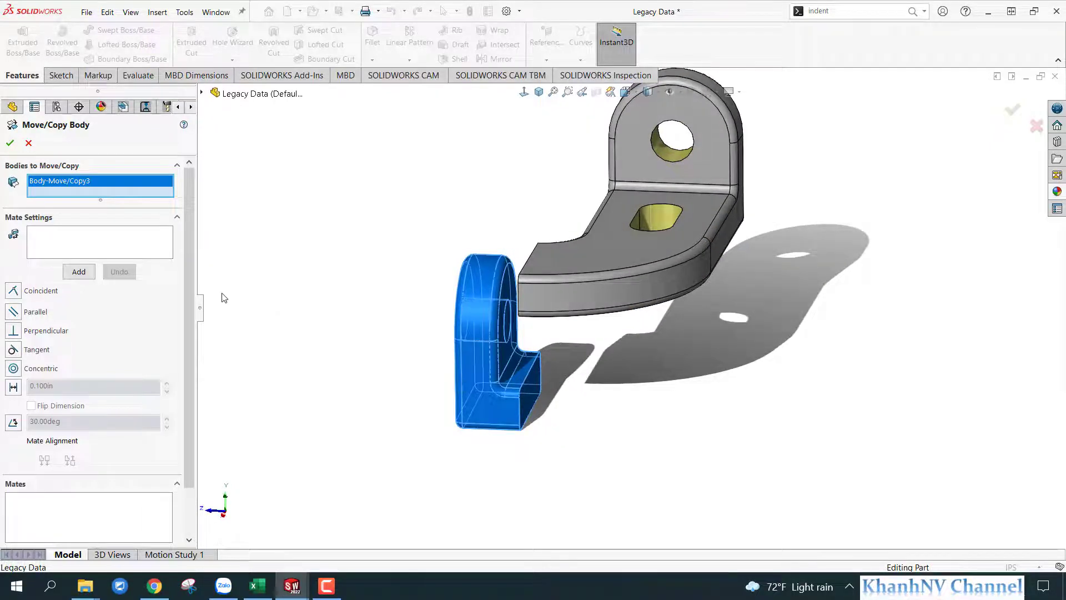
Step: Add a 0.75in Distance mate between the blue body's end face and the bracket's cut end
{"action": "left_click", "coordinate": [94, 245]}
{"action": "scroll", "coordinate": [522, 439], "scroll_direction": "down", "scroll_amount": 2}
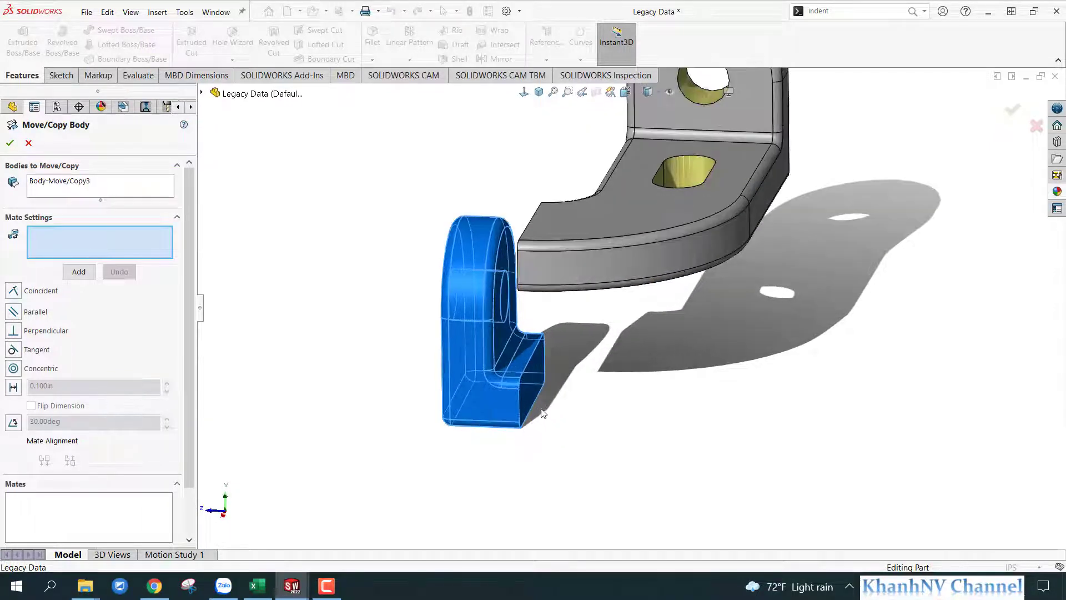
{"action": "left_click", "coordinate": [538, 367]}
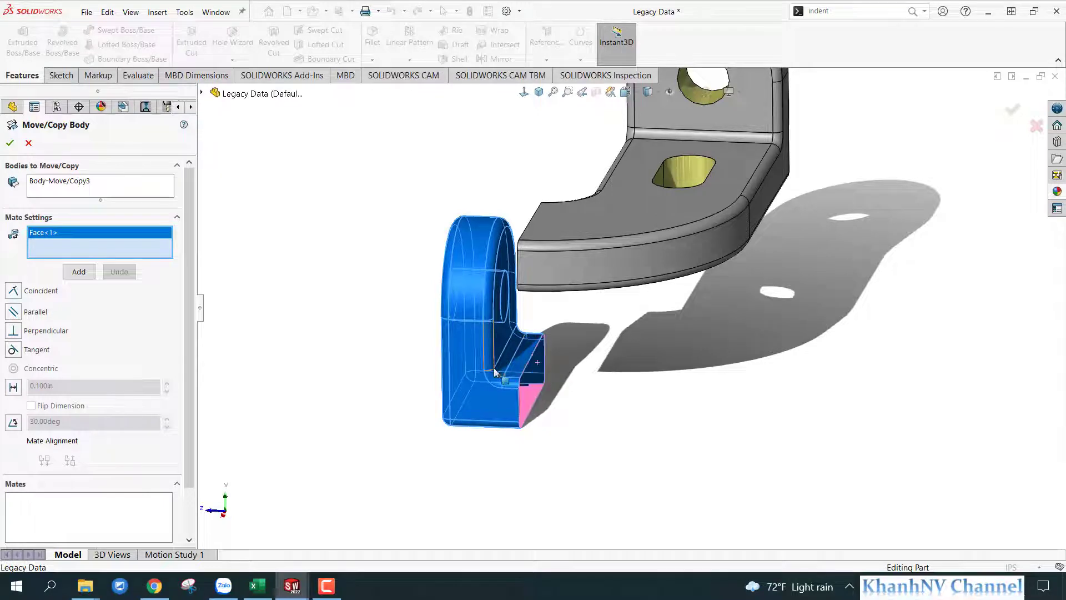
{"action": "middle_click_drag", "start_coordinate": [538, 367], "coordinate": [525, 262]}
{"action": "left_click", "coordinate": [525, 260]}
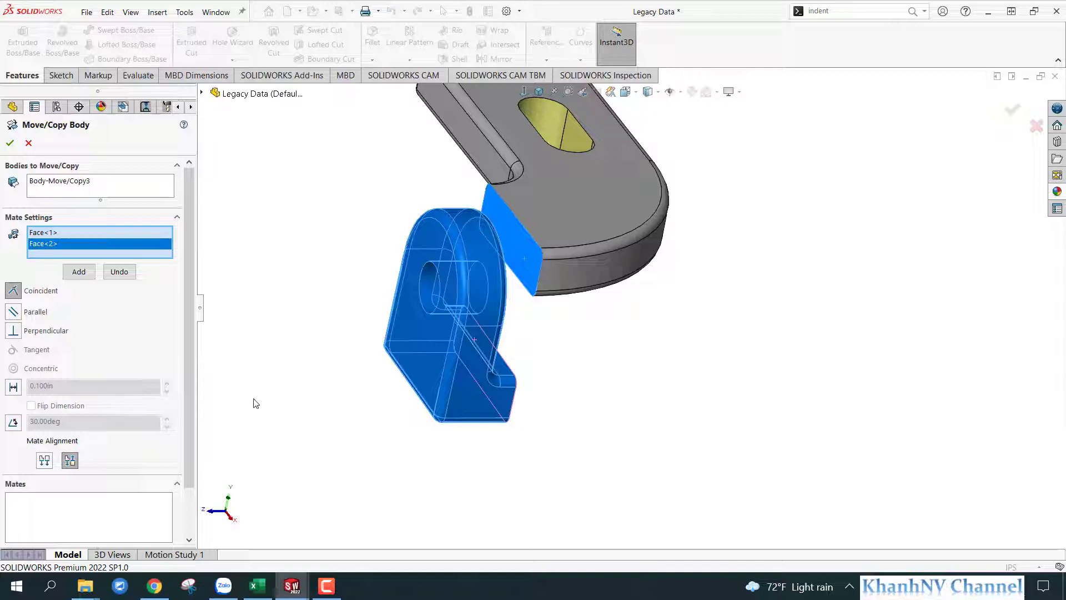
{"action": "left_click", "coordinate": [13, 388]}
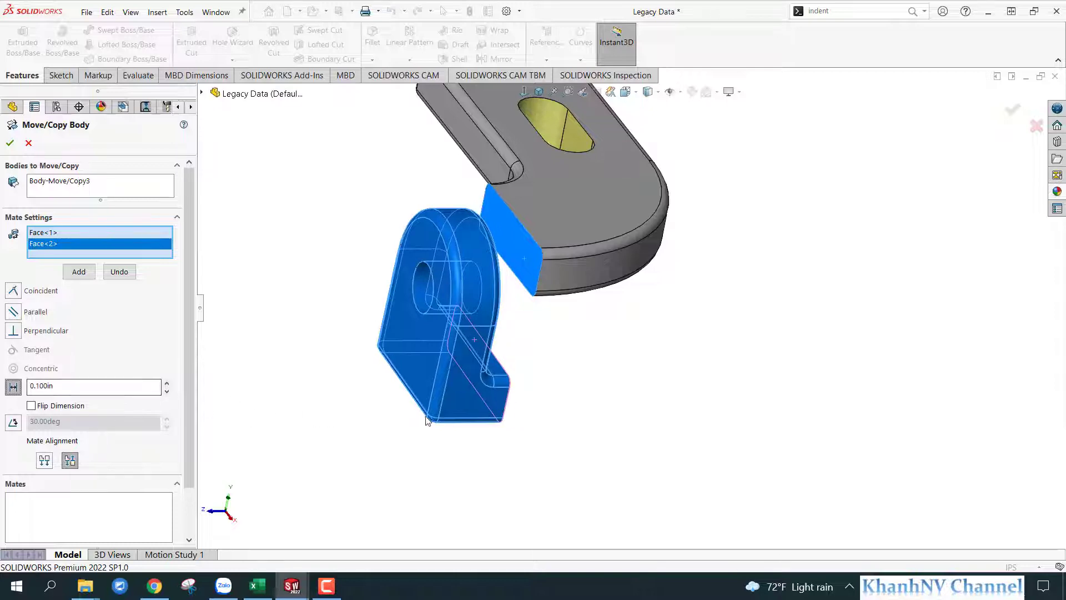
{"action": "middle_click_drag", "start_coordinate": [423, 416], "coordinate": [451, 396]}
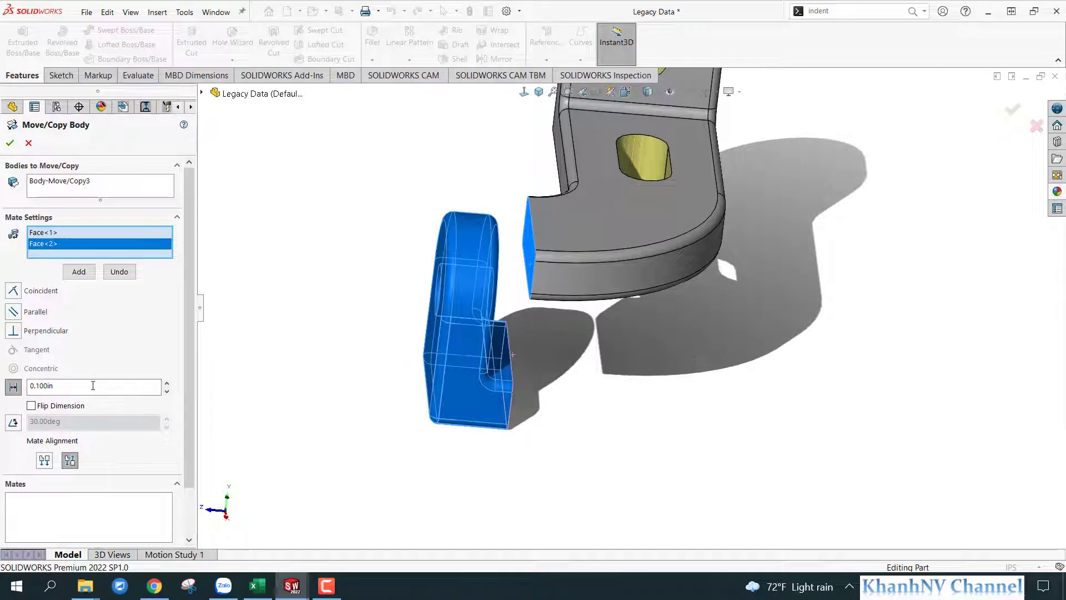
{"action": "left_click", "coordinate": [91, 385]}
{"action": "left_click", "coordinate": [14, 385]}
{"action": "type", "text": "0"}
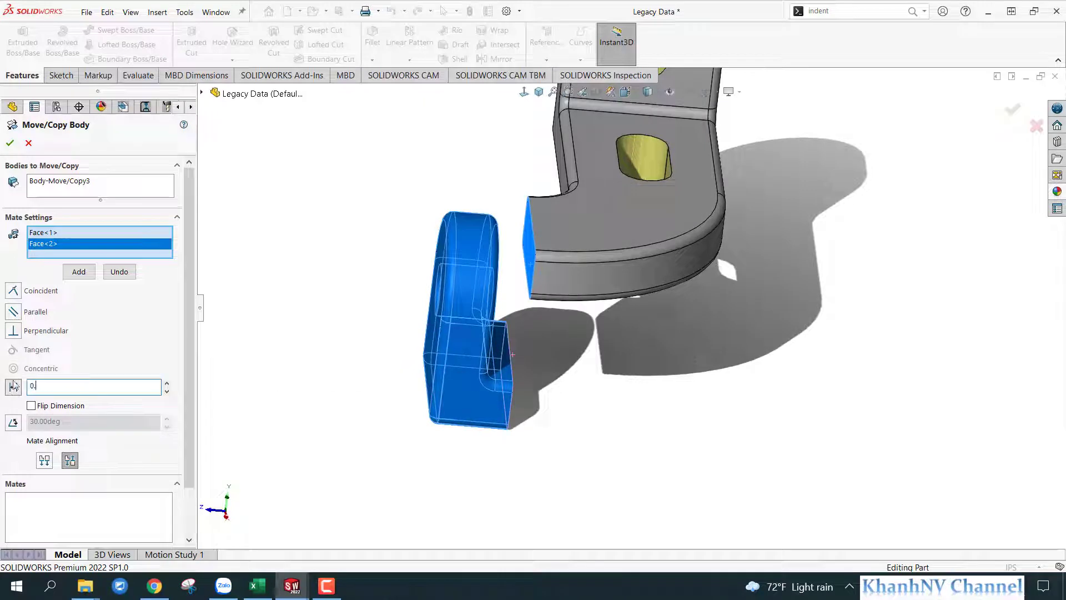
{"action": "type", "text": "75"}
{"action": "key", "text": "Return"}
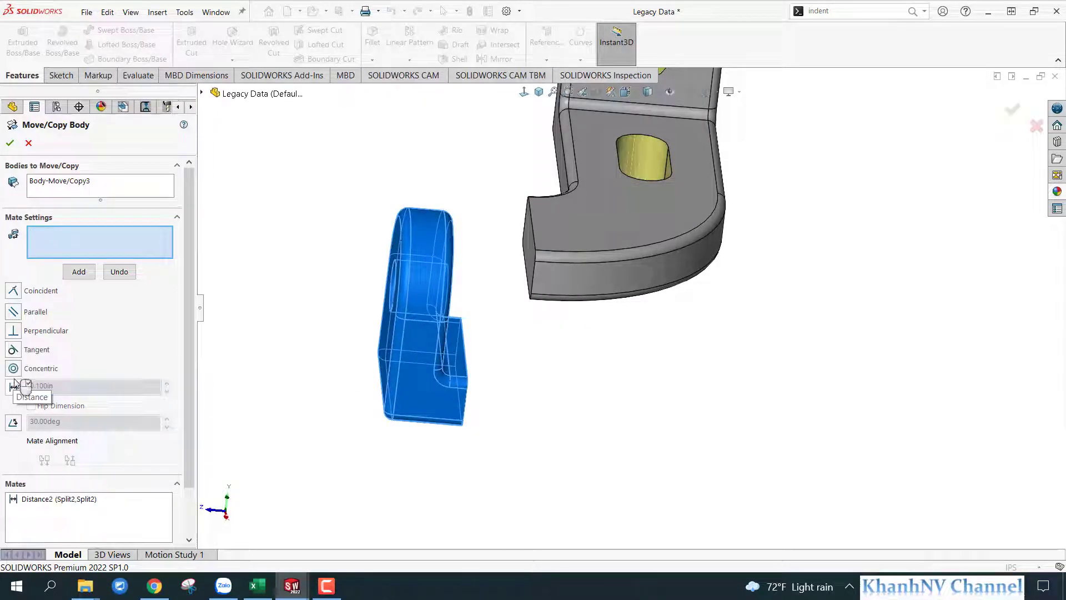
Step: Add a Coincident mate between the blue body's bottom face and the bracket's flat face
{"action": "mouse_move", "coordinate": [522, 384]}
{"action": "middle_mouse_down"}
{"action": "mouse_move", "coordinate": [515, 331]}
{"action": "mouse_move", "coordinate": [507, 483]}
{"action": "mouse_move", "coordinate": [511, 452]}
{"action": "middle_mouse_up"}
{"action": "key", "text": "space"}
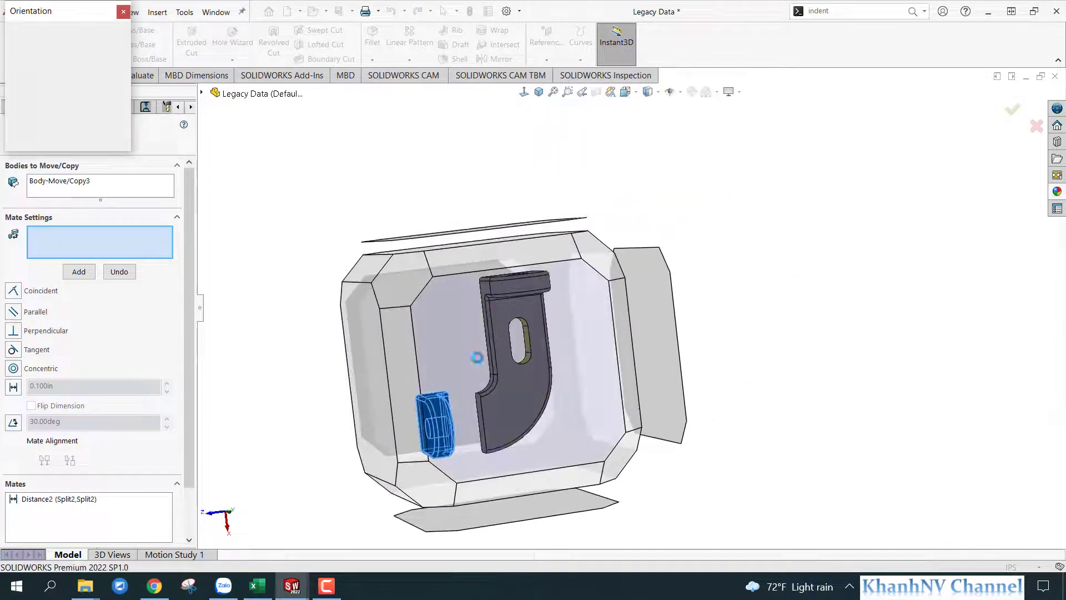
{"action": "left_click", "coordinate": [477, 357]}
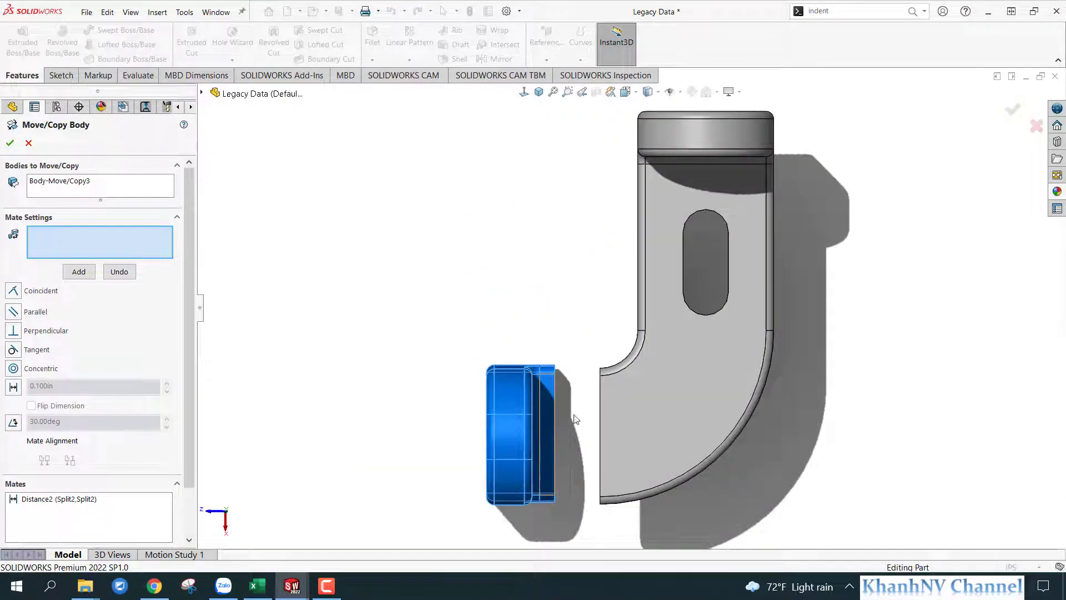
{"action": "left_click", "coordinate": [539, 92]}
{"action": "mouse_move", "coordinate": [722, 422]}
{"action": "middle_mouse_down"}
{"action": "mouse_move", "coordinate": [624, 428]}
{"action": "mouse_move", "coordinate": [614, 266]}
{"action": "mouse_move", "coordinate": [597, 306]}
{"action": "middle_mouse_up"}
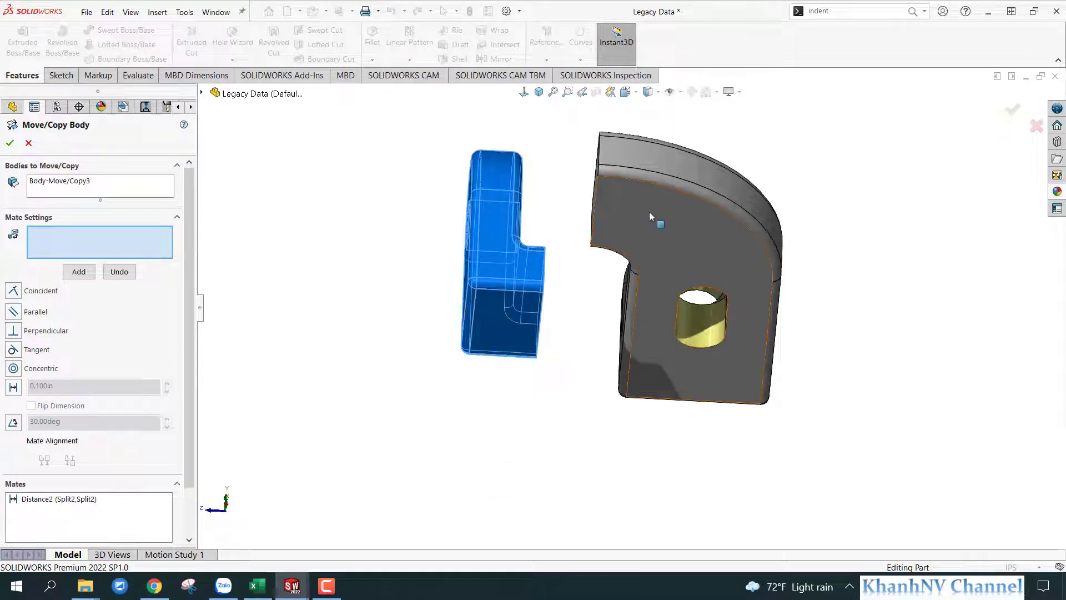
{"action": "mouse_move", "coordinate": [649, 211]}
{"action": "middle_mouse_down"}
{"action": "mouse_move", "coordinate": [535, 372]}
{"action": "mouse_move", "coordinate": [416, 381]}
{"action": "middle_mouse_up"}
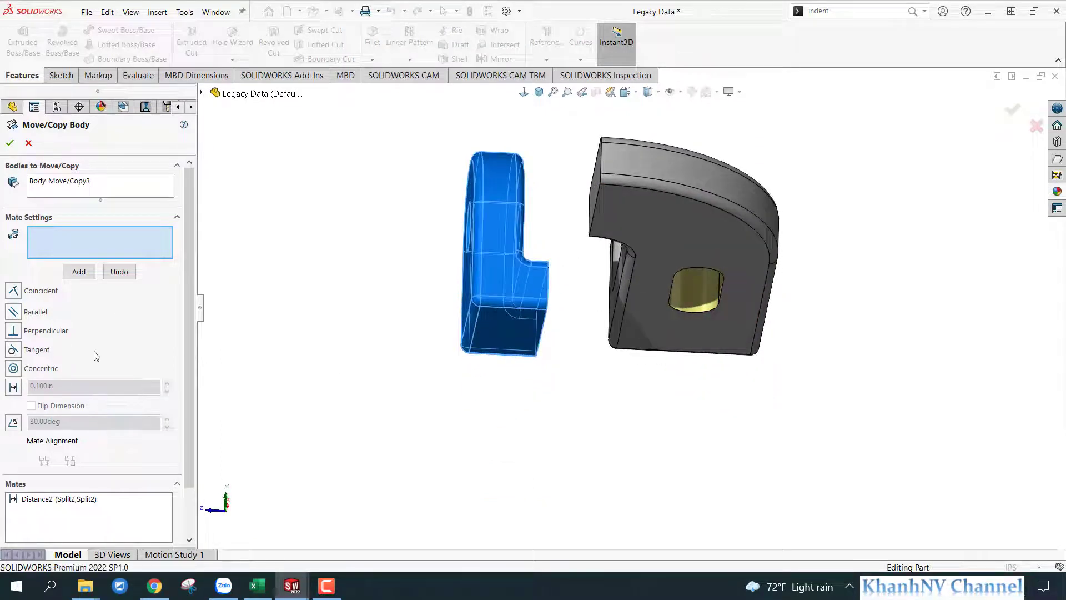
{"action": "left_click", "coordinate": [508, 331]}
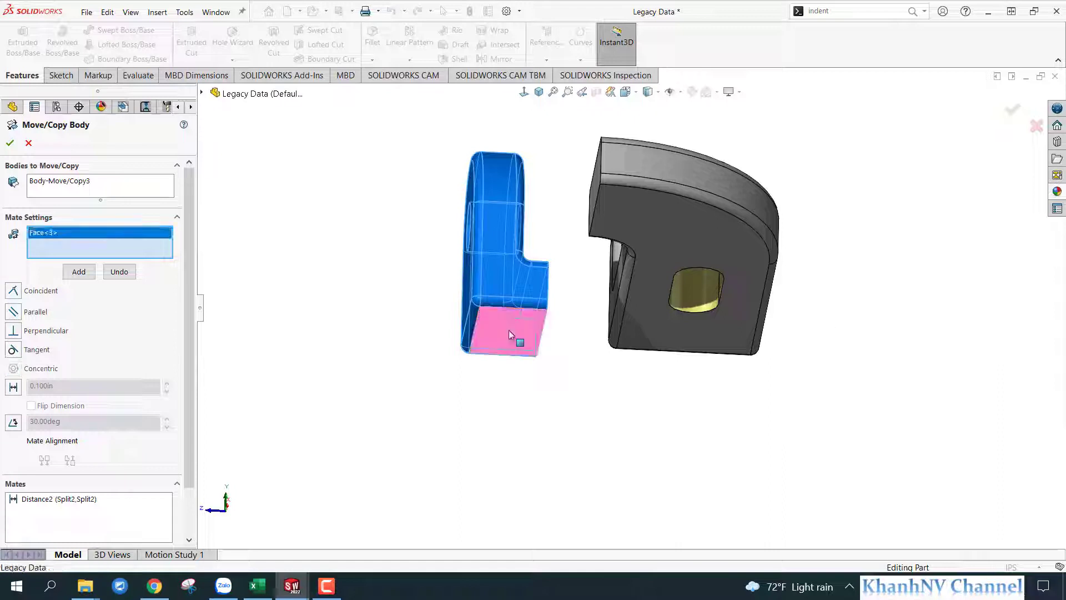
{"action": "left_click", "coordinate": [646, 210]}
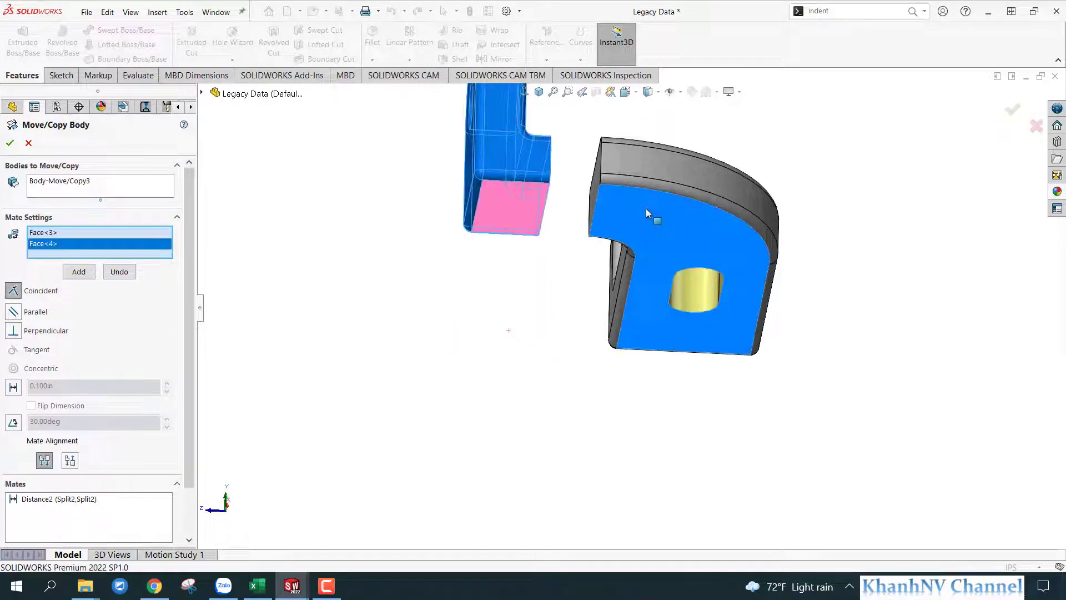
{"action": "left_click", "coordinate": [32, 290]}
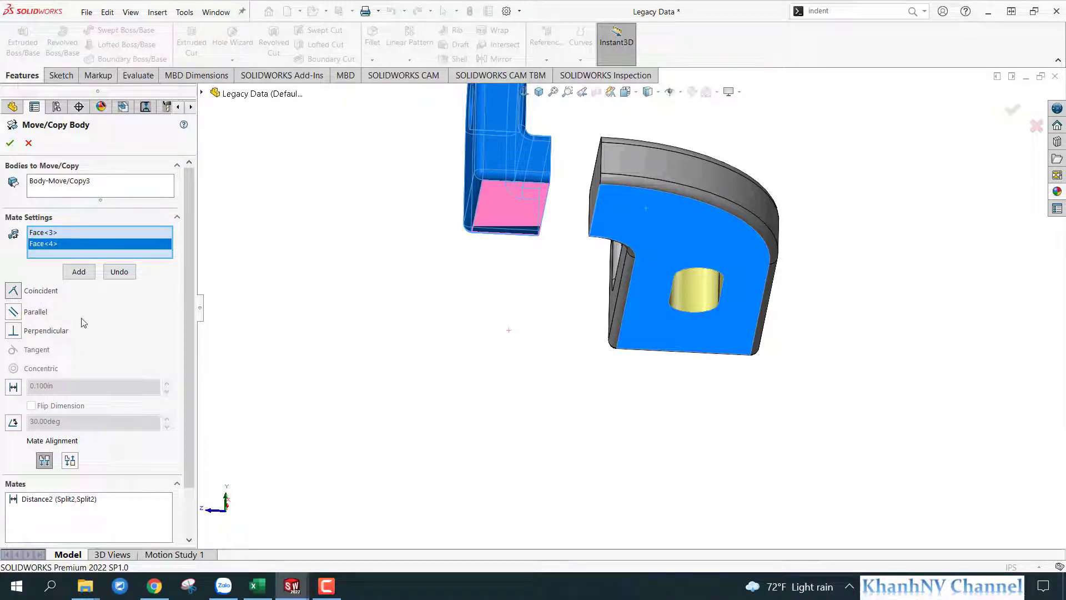
{"action": "left_click", "coordinate": [78, 272]}
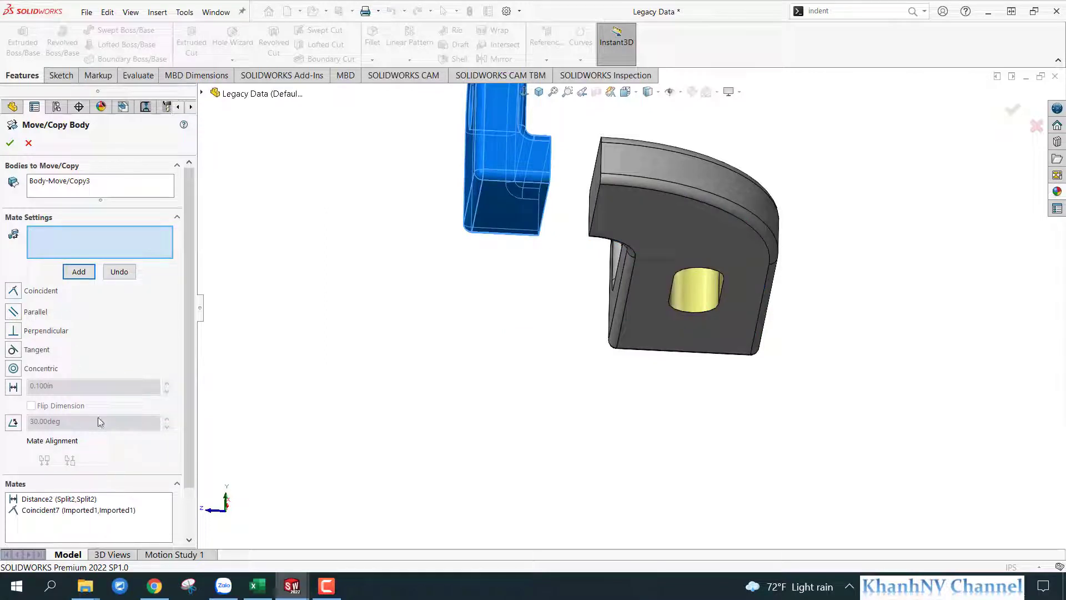
Step: Review the Distance2 (0.750in) and Coincident7 mates and check the body's position
{"action": "left_click", "coordinate": [71, 500]}
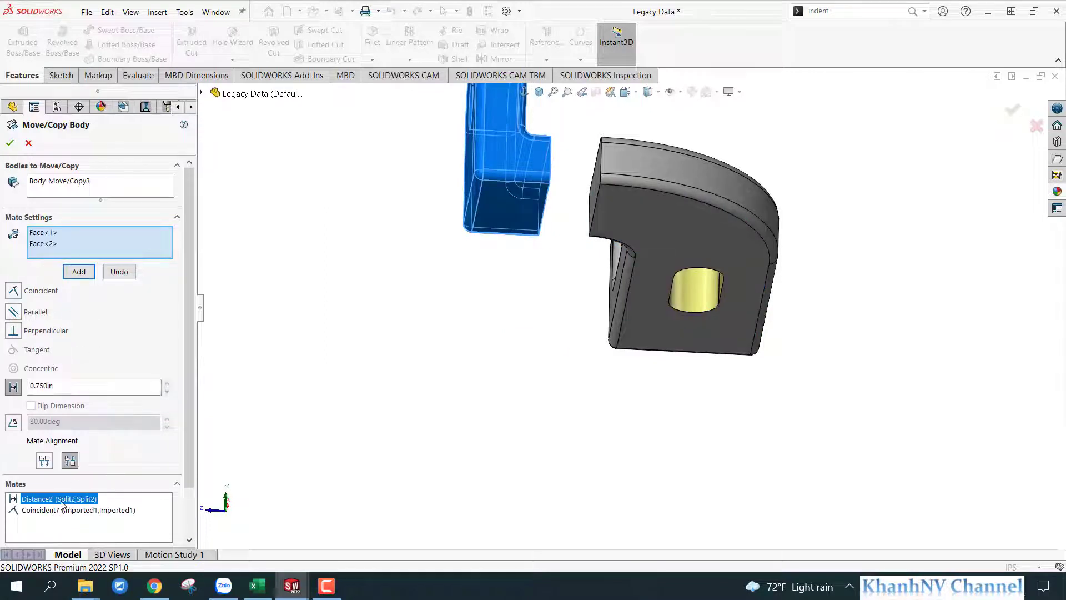
{"action": "left_click", "coordinate": [61, 511]}
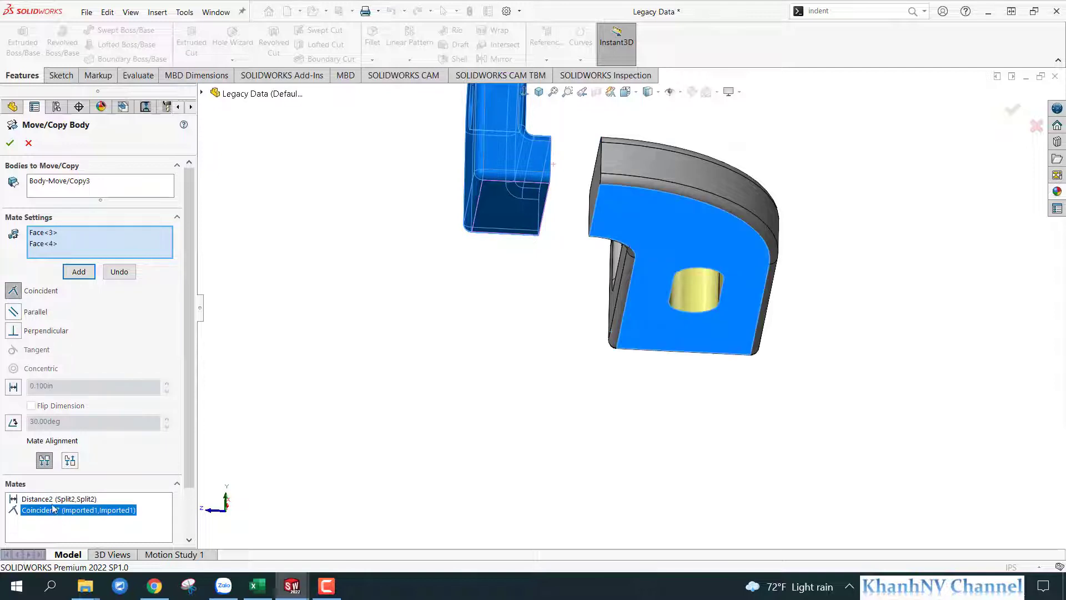
{"action": "key", "text": "Up"}
{"action": "left_click", "coordinate": [54, 510]}
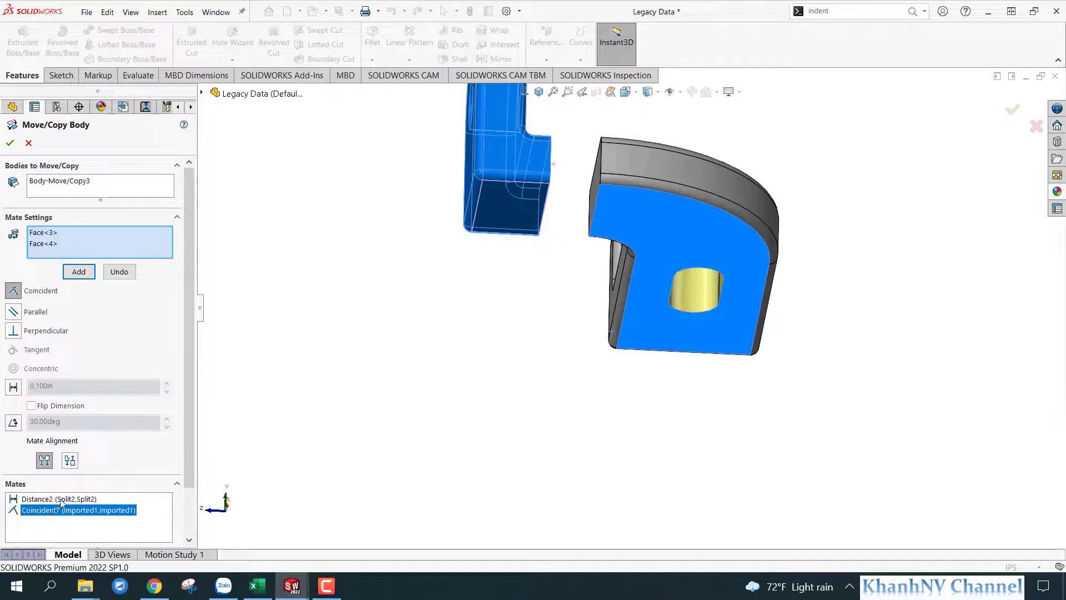
{"action": "key", "text": "Up"}
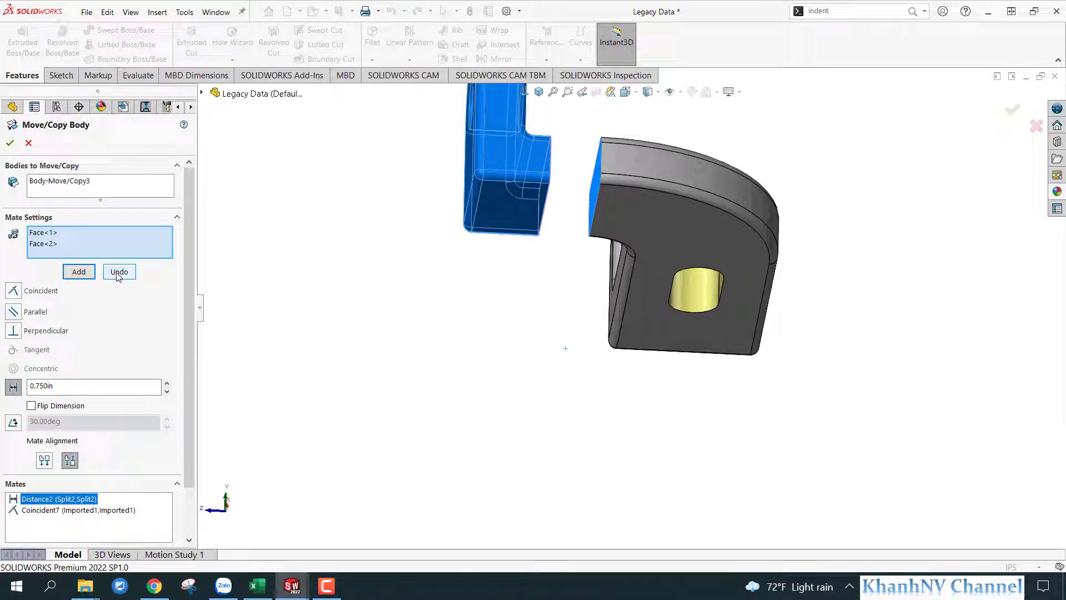
{"action": "left_click", "coordinate": [75, 510]}
{"action": "middle_click_drag", "start_coordinate": [388, 422], "coordinate": [597, 274]}
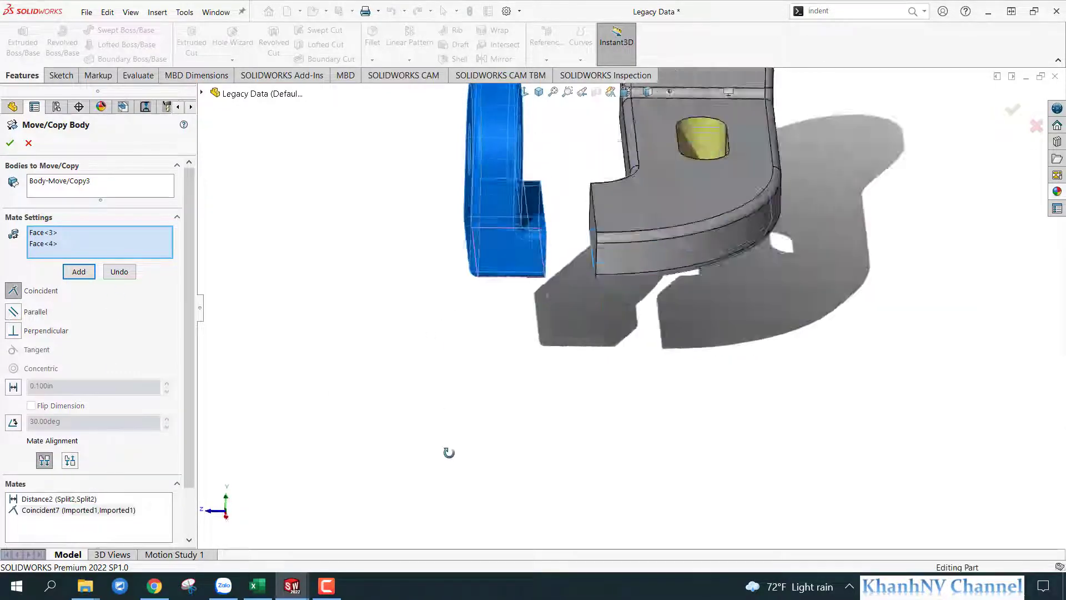
{"action": "scroll", "coordinate": [597, 274], "scroll_direction": "down", "scroll_amount": 2}
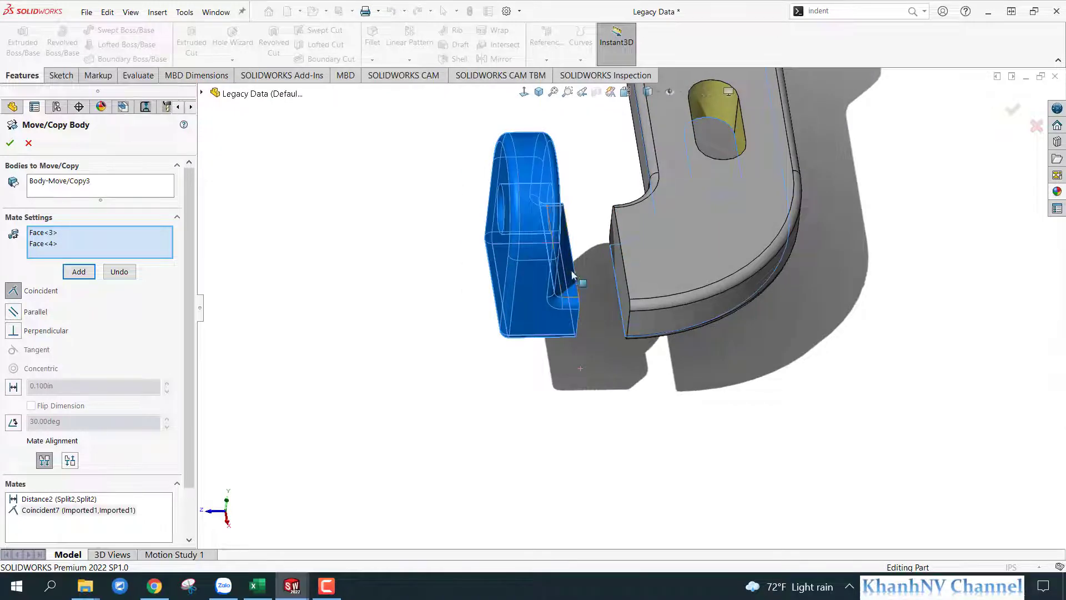
{"action": "middle_click_drag", "start_coordinate": [578, 361], "coordinate": [578, 370]}
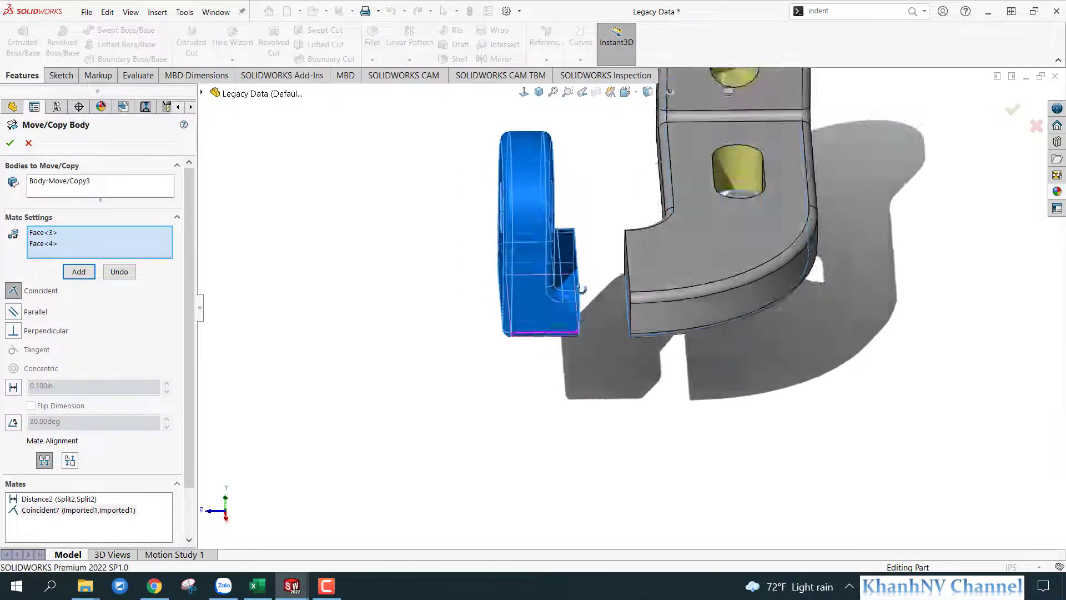
{"action": "scroll", "coordinate": [511, 394], "scroll_direction": "up", "scroll_amount": 2}
{"action": "mouse_move", "coordinate": [510, 394]}
{"action": "middle_mouse_down"}
{"action": "mouse_move", "coordinate": [519, 502]}
{"action": "mouse_move", "coordinate": [528, 476]}
{"action": "mouse_move", "coordinate": [507, 488]}
{"action": "mouse_move", "coordinate": [593, 393]}
{"action": "mouse_move", "coordinate": [582, 465]}
{"action": "middle_mouse_up"}
Step: Finish the Move/Copy Body and look around the gap between the two bodies
{"action": "left_click", "coordinate": [10, 144]}
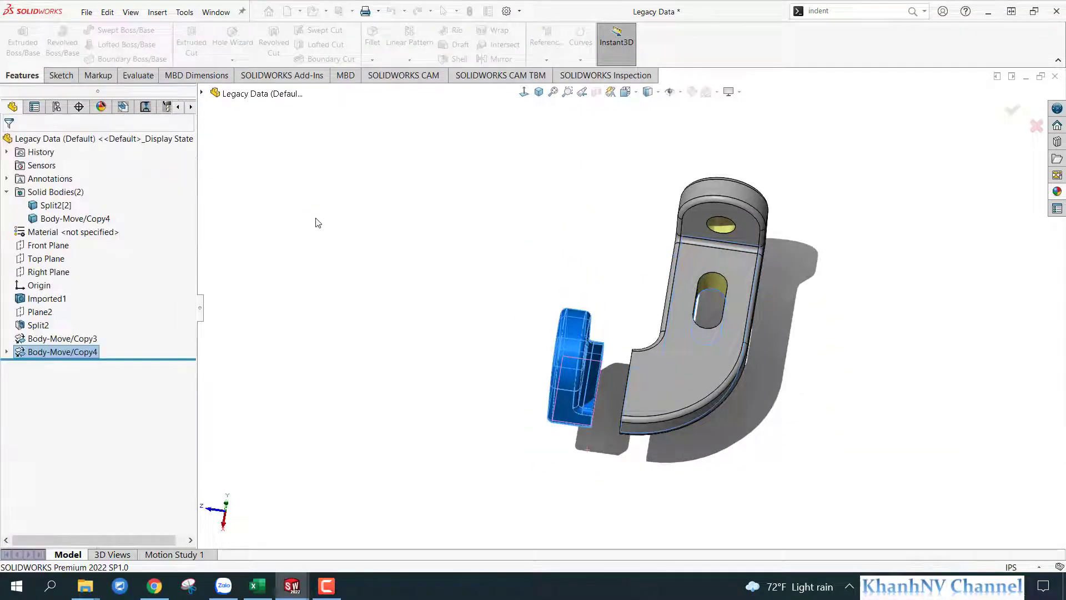
{"action": "scroll", "coordinate": [664, 387], "scroll_direction": "down", "scroll_amount": 2}
{"action": "scroll", "coordinate": [664, 388], "scroll_direction": "down", "scroll_amount": 2}
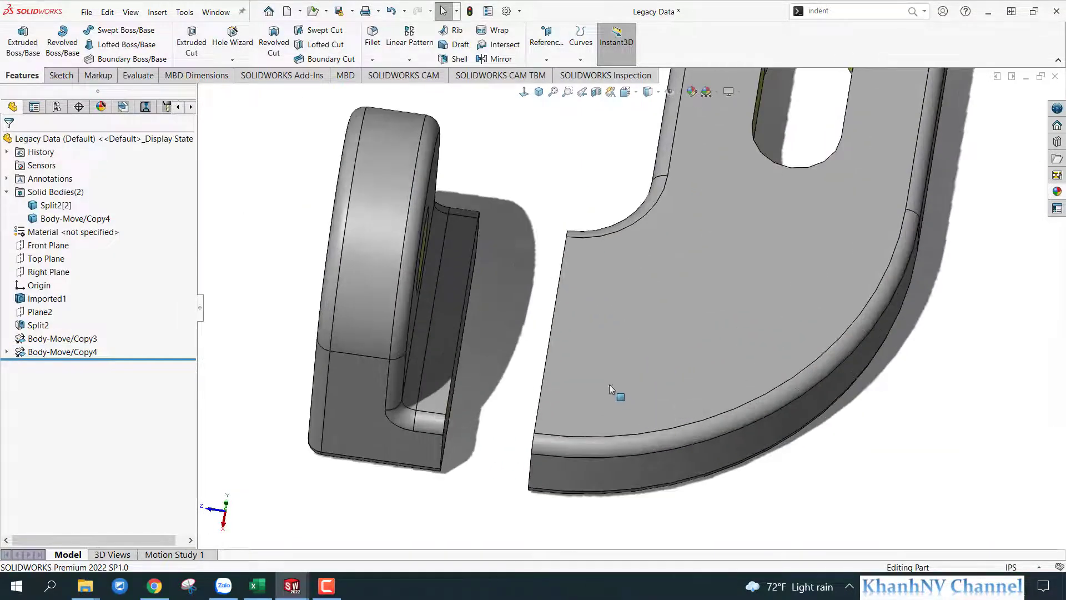
{"action": "mouse_move", "coordinate": [613, 393]}
{"action": "middle_mouse_down"}
{"action": "mouse_move", "coordinate": [607, 326]}
{"action": "mouse_move", "coordinate": [608, 348]}
{"action": "mouse_move", "coordinate": [585, 381]}
{"action": "middle_mouse_up"}
{"action": "mouse_move", "coordinate": [575, 344]}
{"action": "middle_mouse_down"}
{"action": "mouse_move", "coordinate": [498, 366]}
{"action": "mouse_move", "coordinate": [550, 312]}
{"action": "middle_mouse_up"}
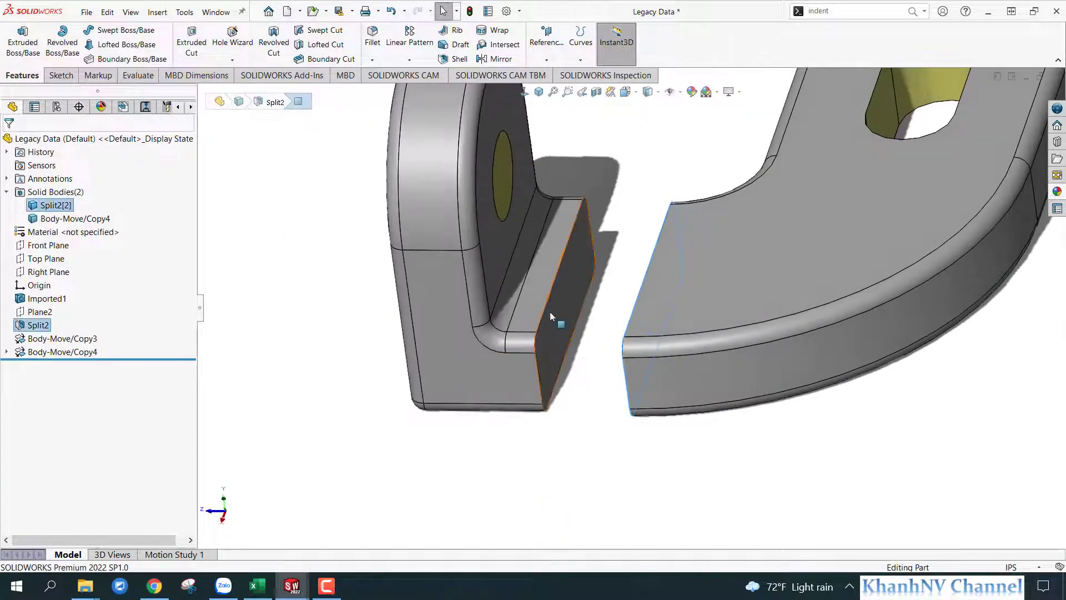
Step: Check the 0.75in gap across the facing faces, then select the bracket's cut end face
{"action": "left_click", "coordinate": [550, 311]}
{"action": "scroll", "coordinate": [581, 389], "scroll_direction": "up", "scroll_amount": 2}
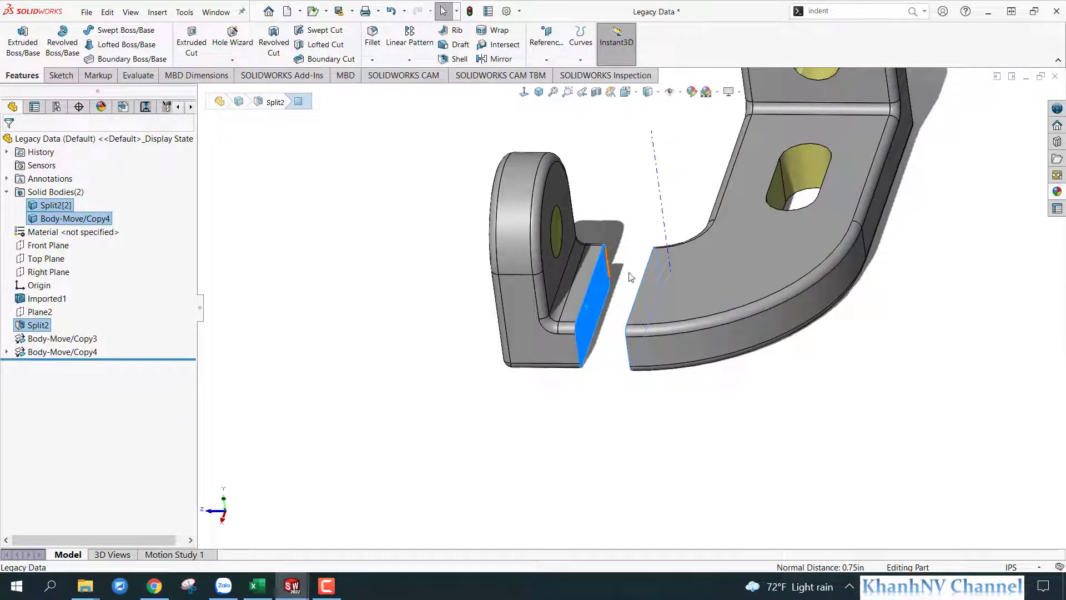
{"action": "left_click", "coordinate": [561, 397]}
{"action": "mouse_move", "coordinate": [561, 397]}
{"action": "middle_mouse_down"}
{"action": "mouse_move", "coordinate": [550, 405]}
{"action": "mouse_move", "coordinate": [569, 459]}
{"action": "middle_mouse_up"}
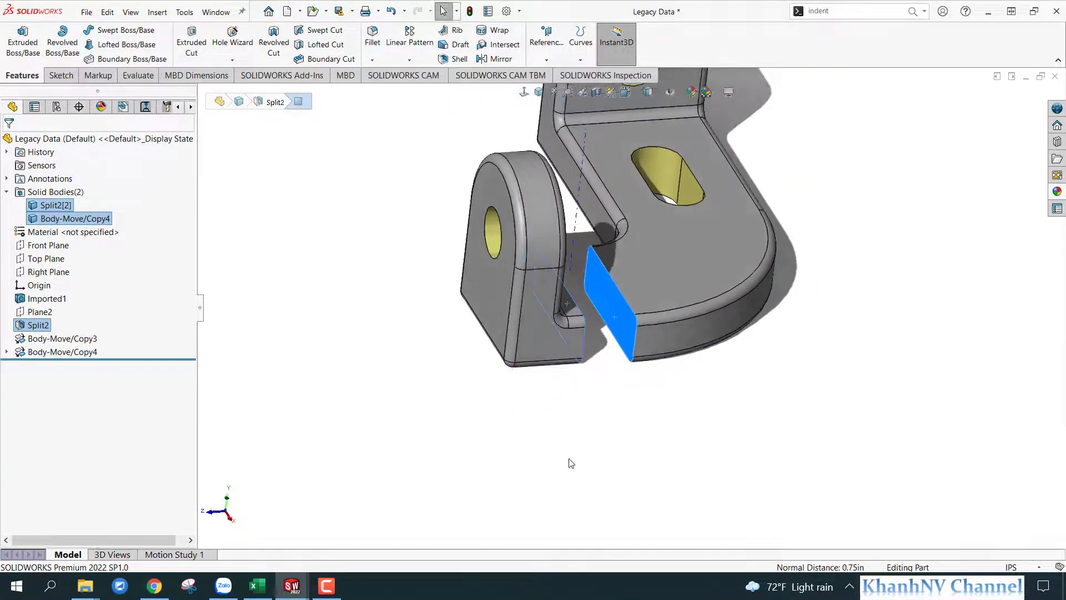
{"action": "left_click", "coordinate": [614, 309]}
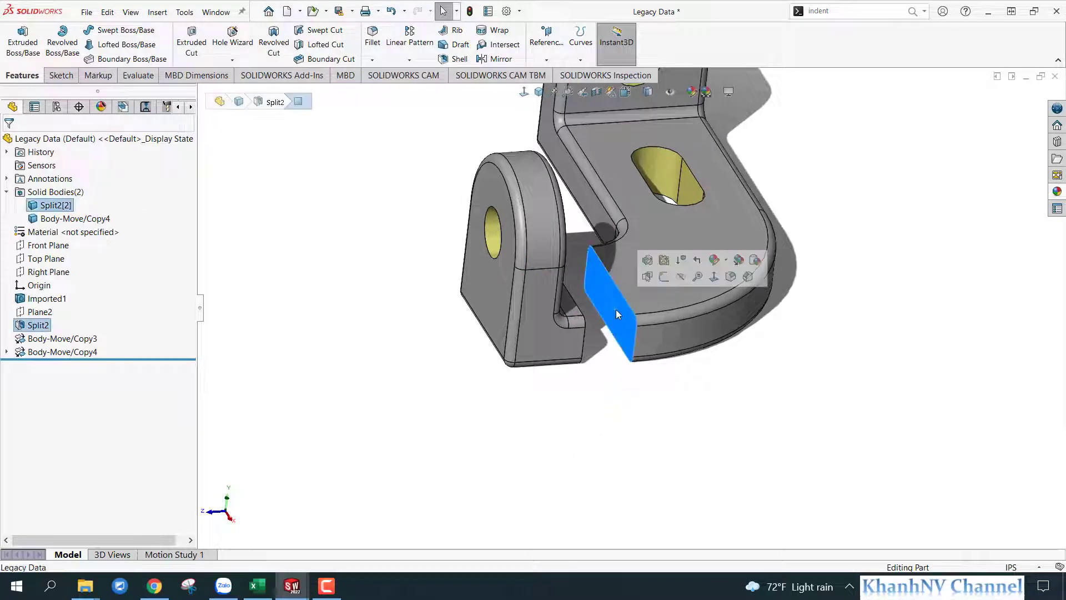
Step: Create Sketch2 on the bracket's cut end face by converting that face's edges into its outline
{"action": "left_click", "coordinate": [664, 278]}
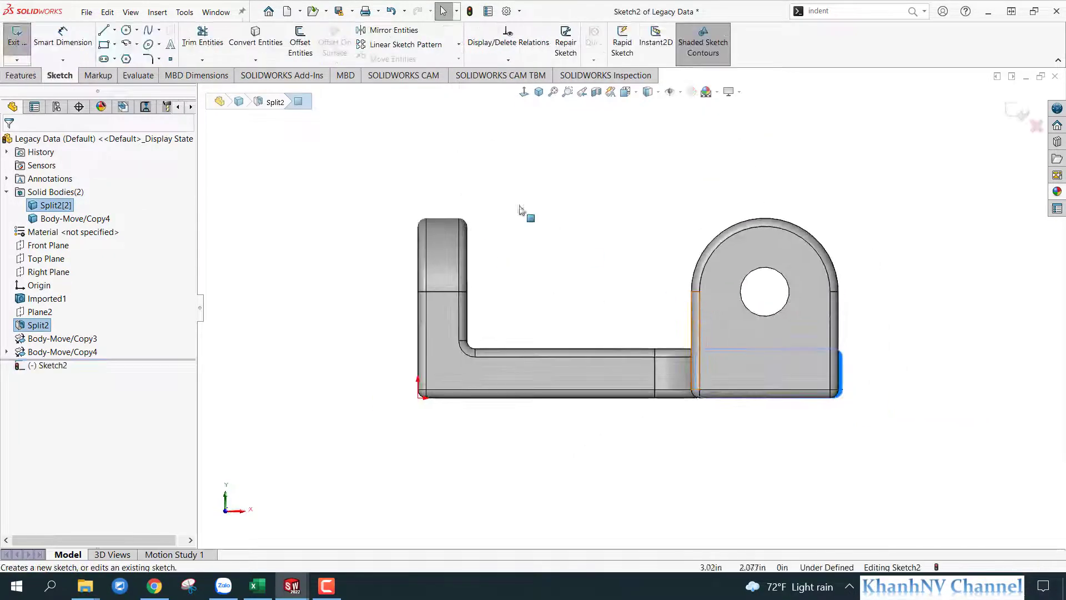
{"action": "left_click", "coordinate": [261, 47]}
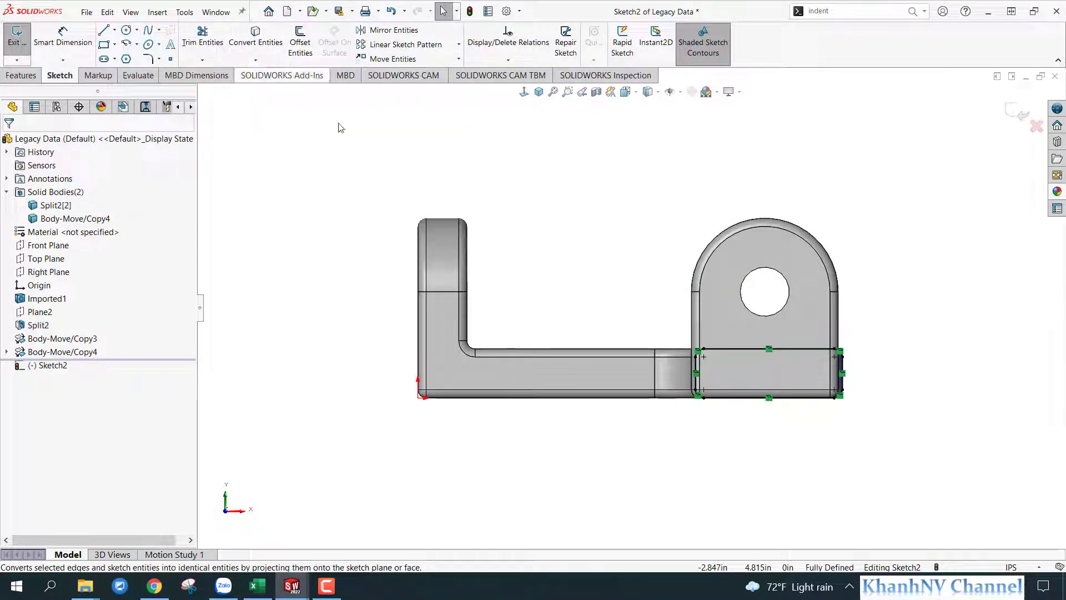
{"action": "left_click", "coordinate": [537, 92]}
{"action": "scroll", "coordinate": [723, 415], "scroll_direction": "down", "scroll_amount": 2}
{"action": "scroll", "coordinate": [689, 382], "scroll_direction": "down", "scroll_amount": 2}
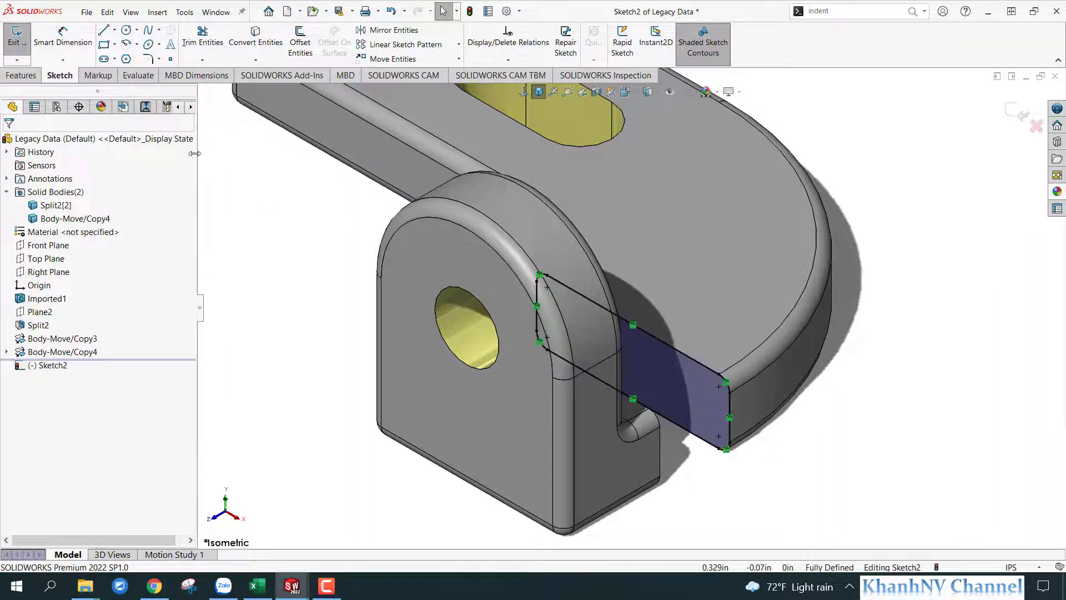
{"action": "left_click", "coordinate": [17, 77]}
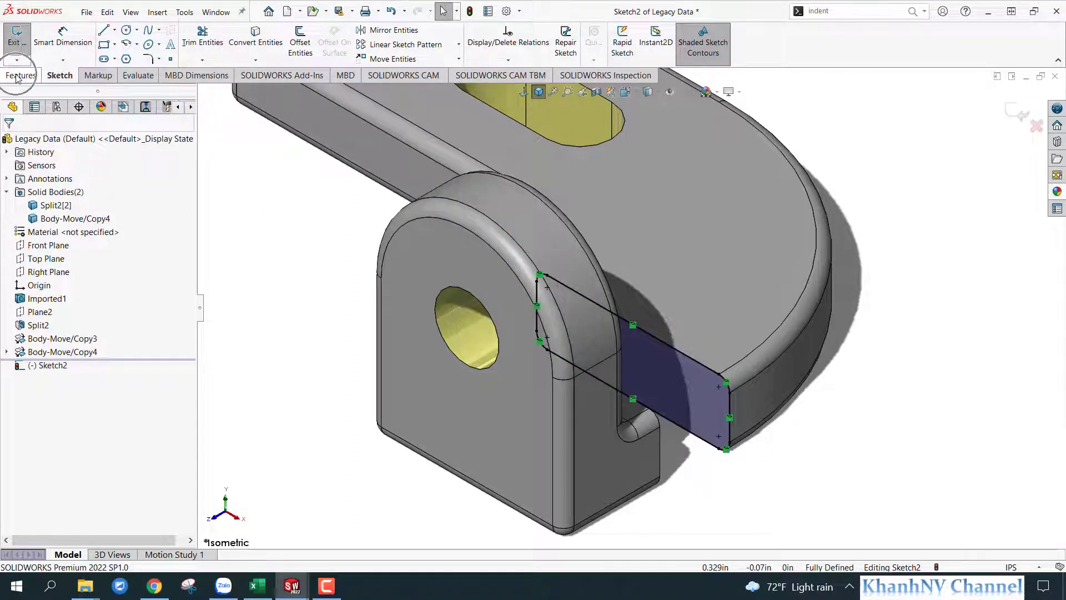
{"action": "left_click", "coordinate": [17, 78]}
Step: Boss-extrude the gap sketch Up To Next, with Merge result on, bridging to the end lug
{"action": "left_click", "coordinate": [22, 41]}
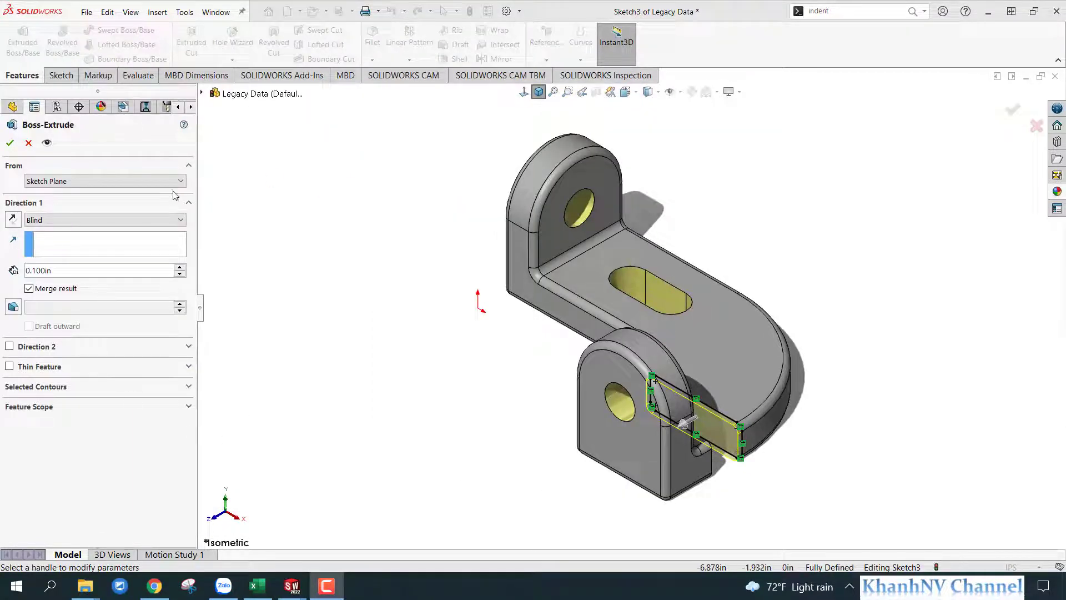
{"action": "scroll", "coordinate": [770, 465], "scroll_direction": "down", "scroll_amount": 2}
{"action": "middle_click_drag", "start_coordinate": [770, 465], "coordinate": [690, 336]}
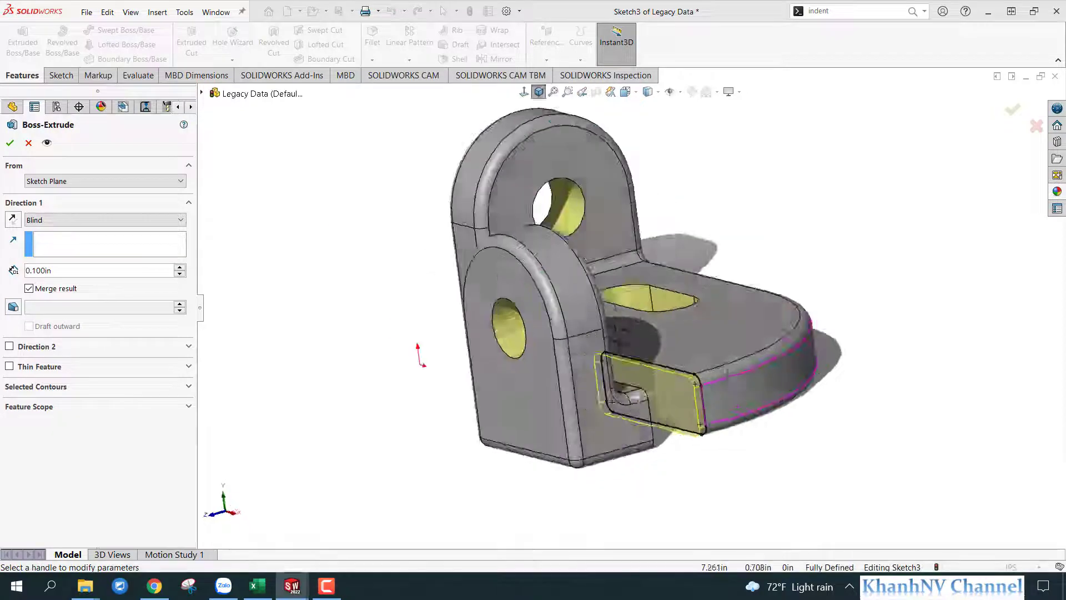
{"action": "scroll", "coordinate": [692, 341], "scroll_direction": "down", "scroll_amount": 1}
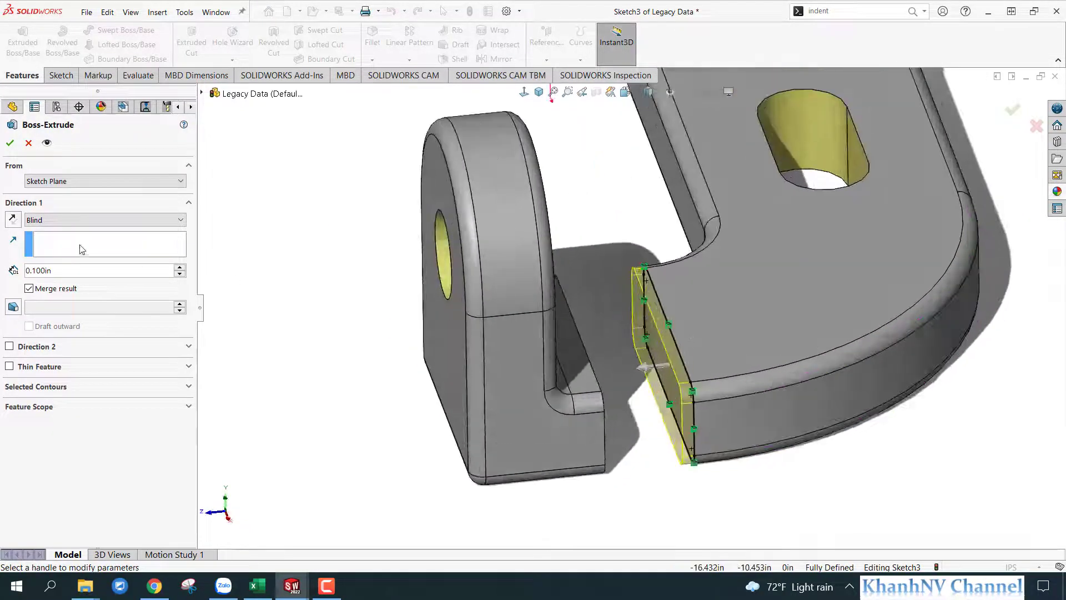
{"action": "left_click", "coordinate": [80, 220]}
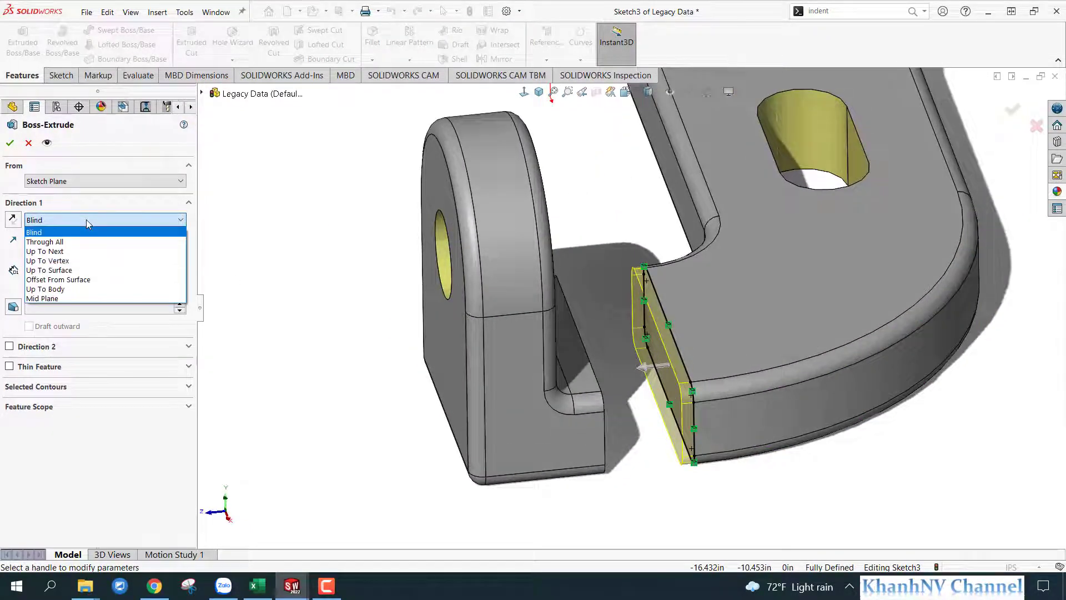
{"action": "left_click", "coordinate": [68, 252]}
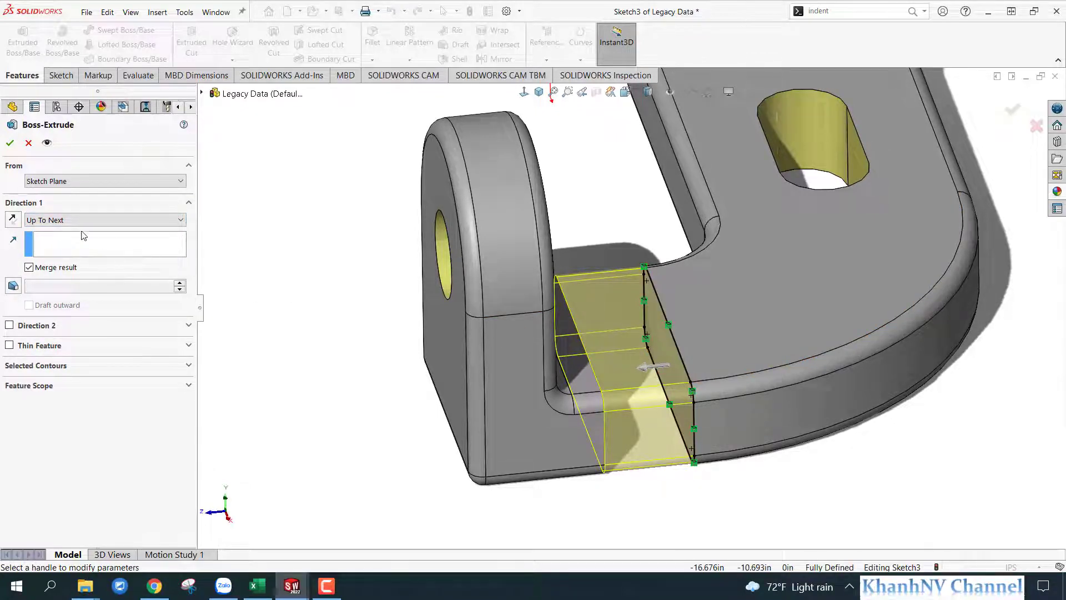
{"action": "middle_click_drag", "start_coordinate": [674, 342], "coordinate": [622, 348]}
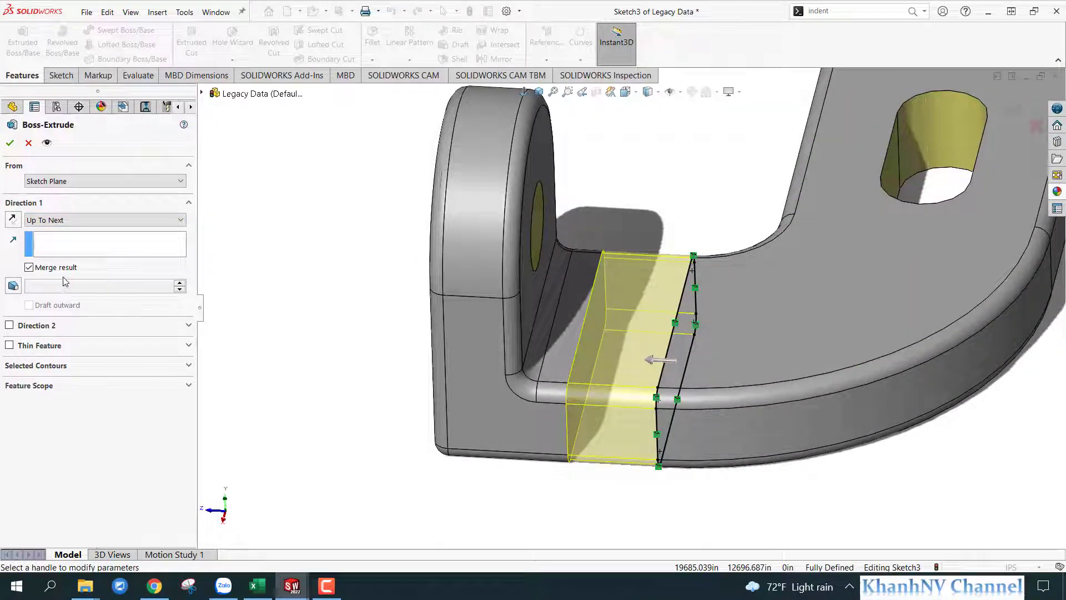
{"action": "scroll", "coordinate": [772, 300], "scroll_direction": "up", "scroll_amount": 2}
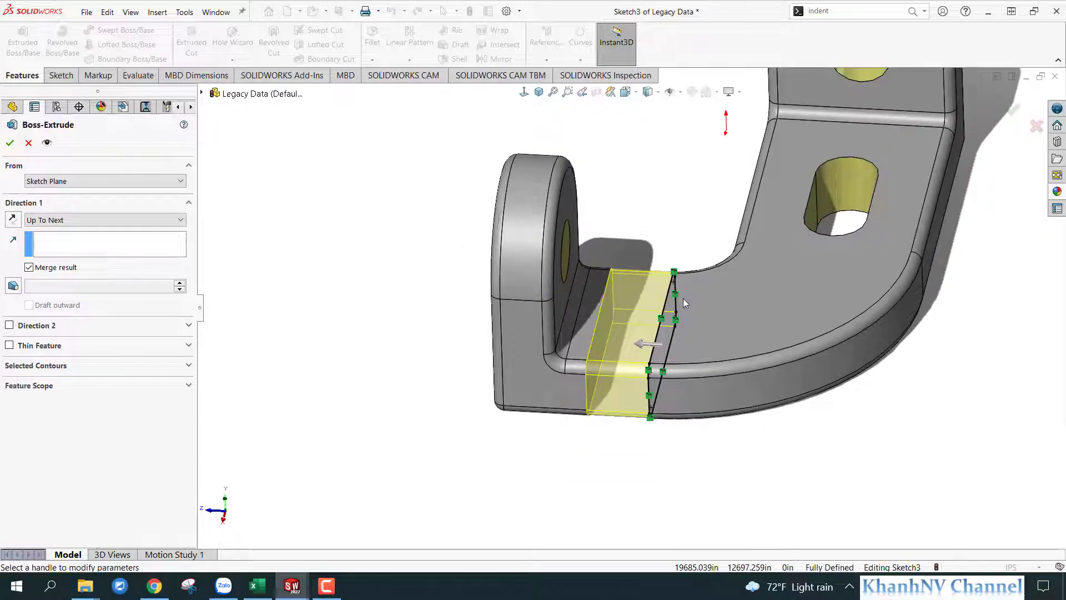
{"action": "left_click", "coordinate": [10, 144]}
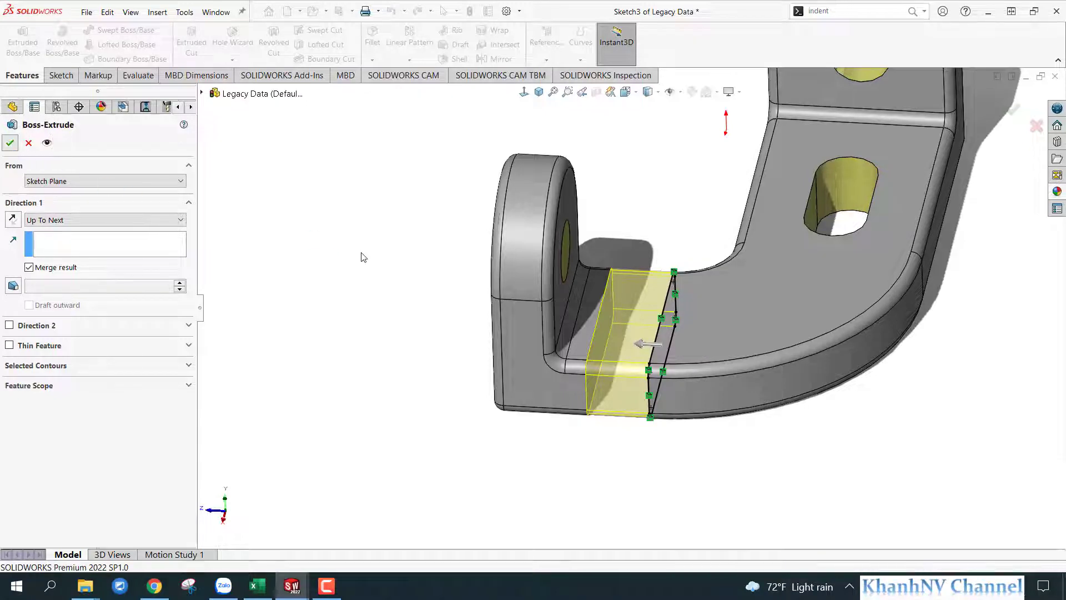
{"action": "key", "text": "ctrl+7"}
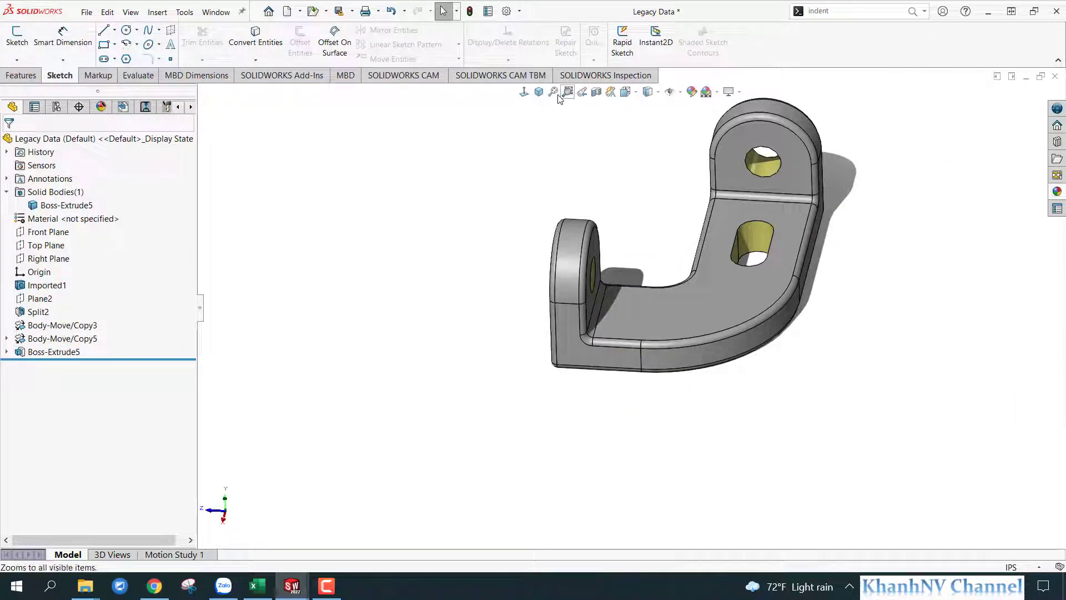
{"action": "middle_click_drag", "start_coordinate": [522, 108], "coordinate": [548, 334]}
{"action": "scroll", "coordinate": [731, 388], "scroll_direction": "down", "scroll_amount": 2}
{"action": "scroll", "coordinate": [689, 407], "scroll_direction": "down", "scroll_amount": 2}
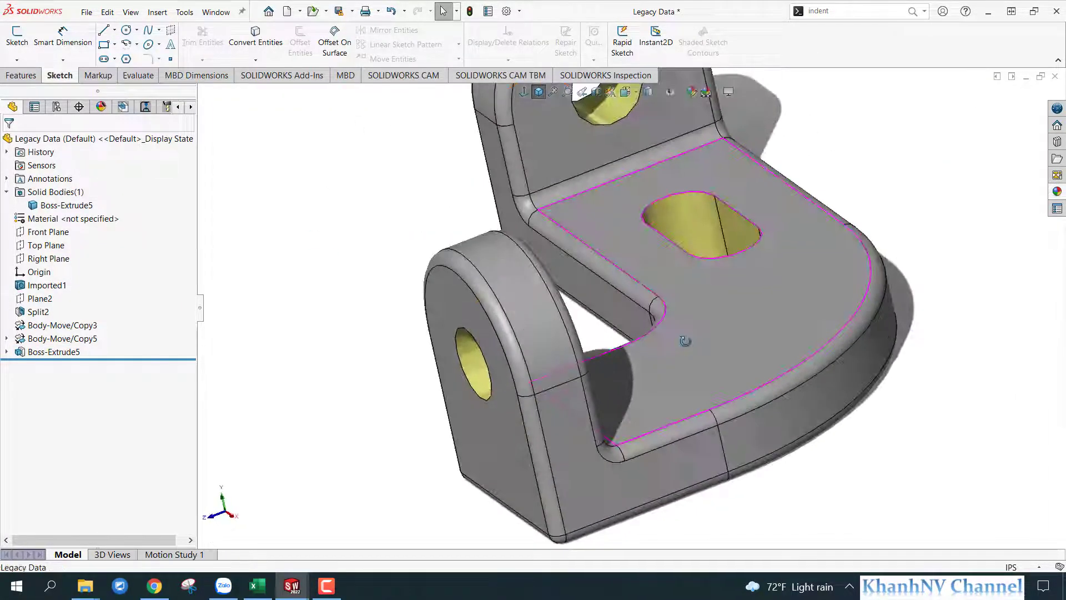
{"action": "scroll", "coordinate": [669, 390], "scroll_direction": "down", "scroll_amount": 2}
{"action": "scroll", "coordinate": [715, 292], "scroll_direction": "up", "scroll_amount": 3}
{"action": "scroll", "coordinate": [668, 304], "scroll_direction": "down", "scroll_amount": 3}
{"action": "middle_click_drag", "start_coordinate": [668, 304], "coordinate": [698, 377]}
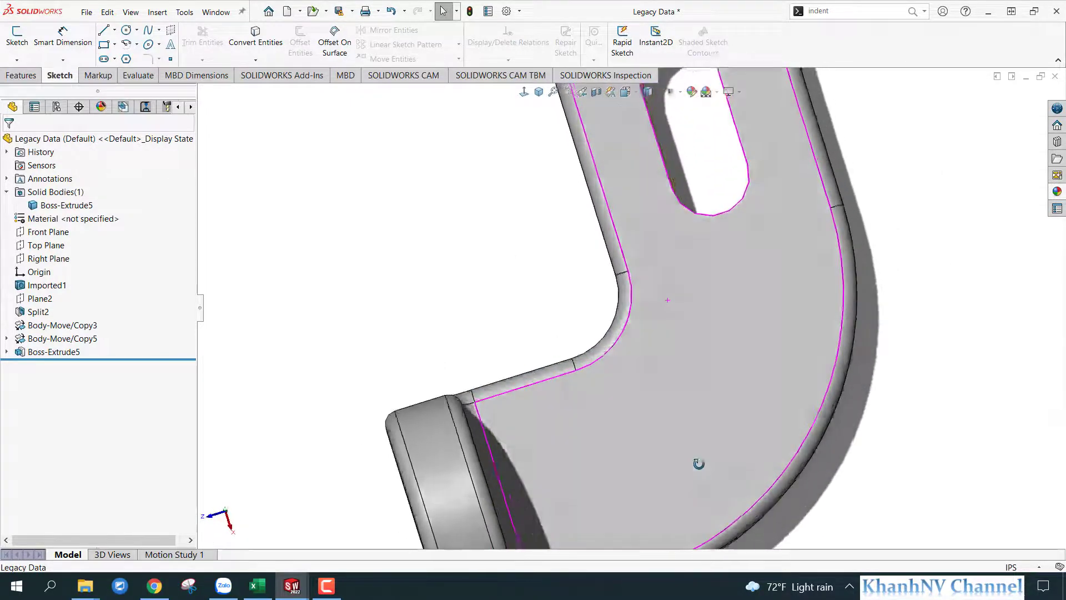
{"action": "scroll", "coordinate": [699, 376], "scroll_direction": "up", "scroll_amount": 2}
{"action": "scroll", "coordinate": [676, 353], "scroll_direction": "up", "scroll_amount": 3}
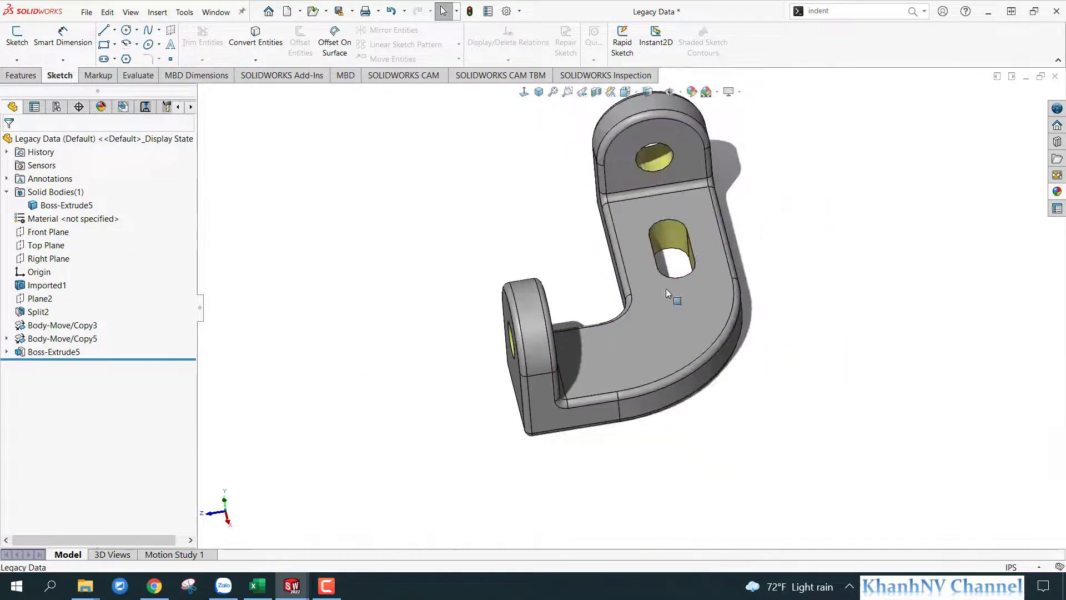
{"action": "left_click", "coordinate": [549, 116]}
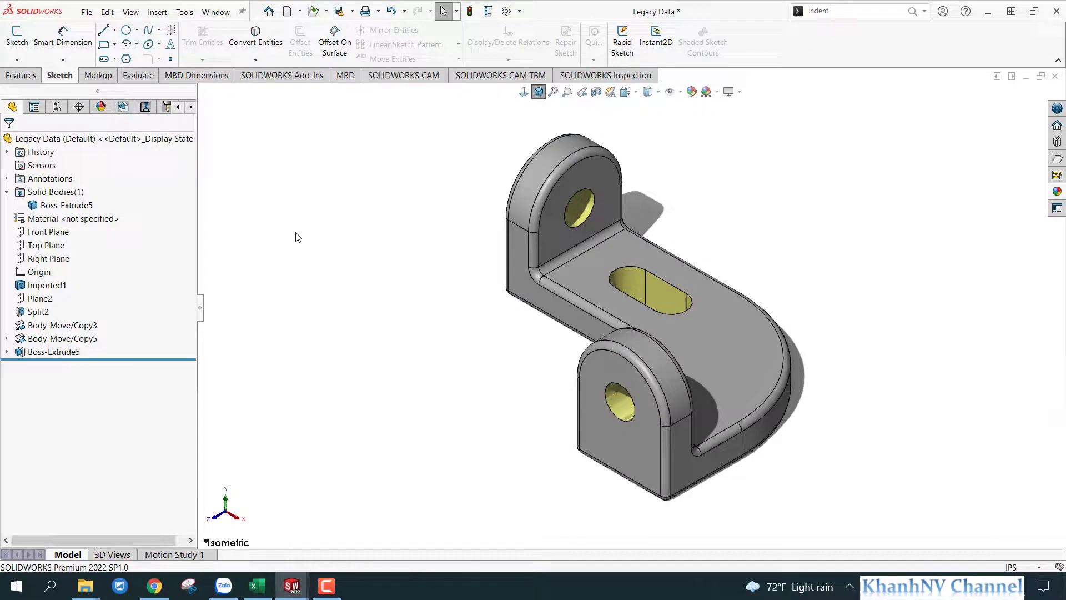
{"action": "left_click", "coordinate": [50, 312]}
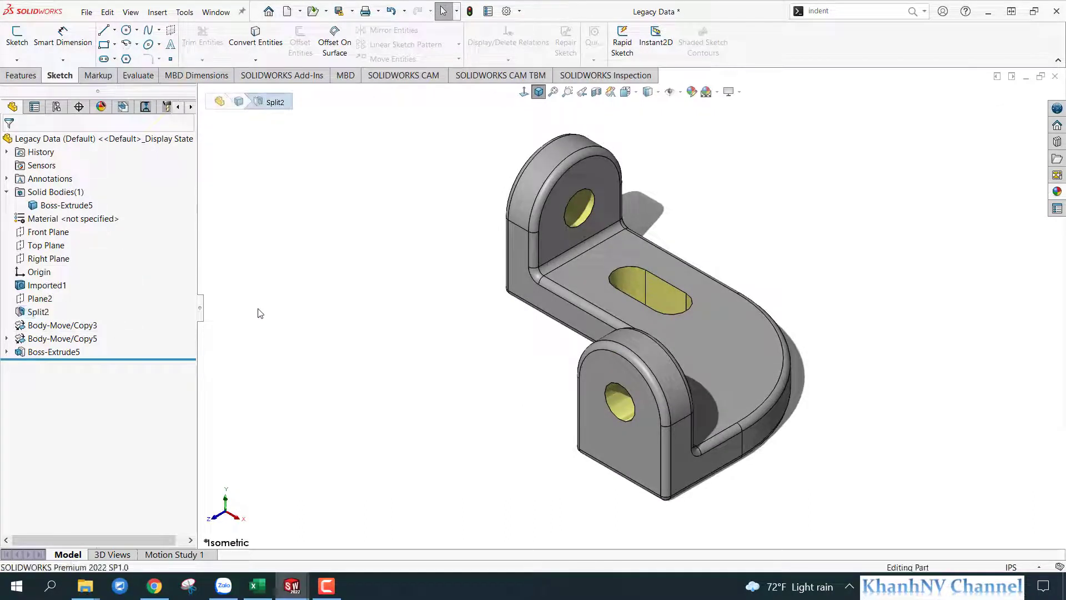
{"action": "left_click", "coordinate": [72, 337]}
{"action": "left_click", "coordinate": [553, 404]}
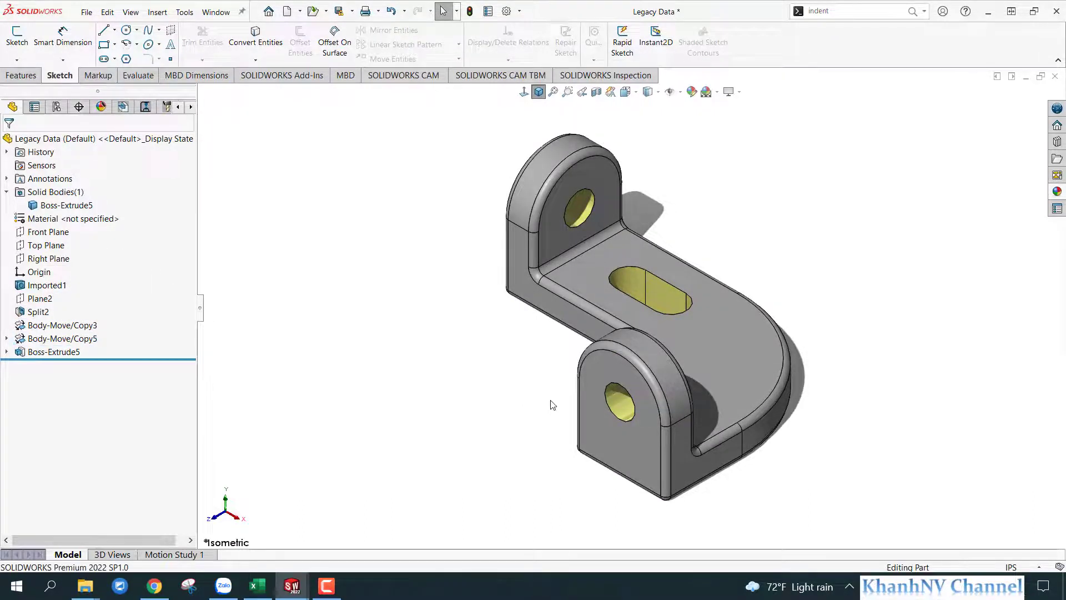
{"action": "mouse_move", "coordinate": [552, 404]}
{"action": "middle_mouse_down"}
{"action": "mouse_move", "coordinate": [498, 349]}
{"action": "mouse_move", "coordinate": [592, 420]}
{"action": "middle_mouse_up"}
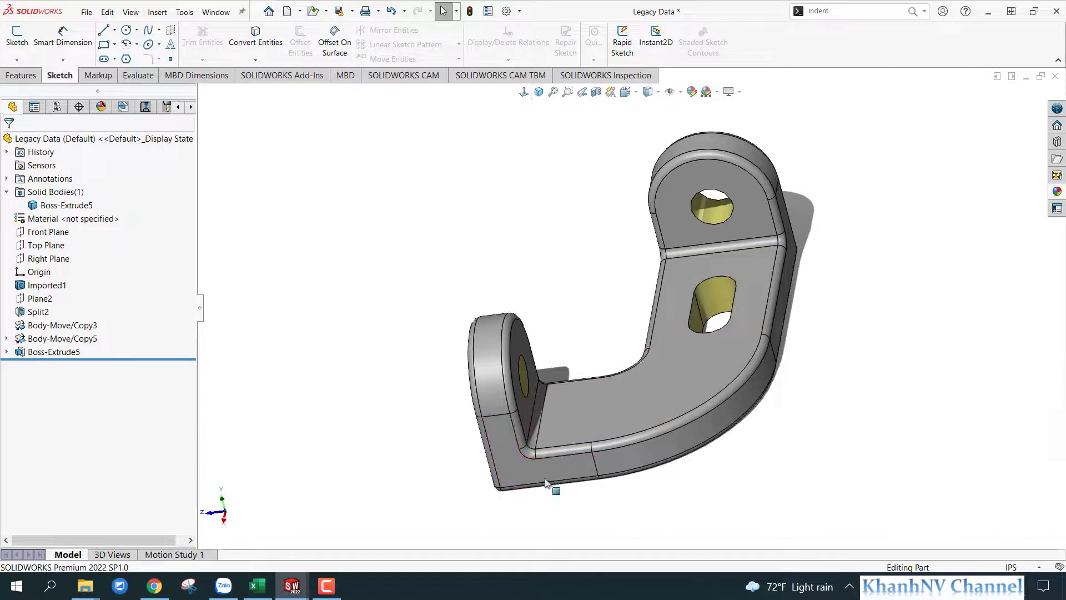
{"action": "left_click", "coordinate": [554, 409]}
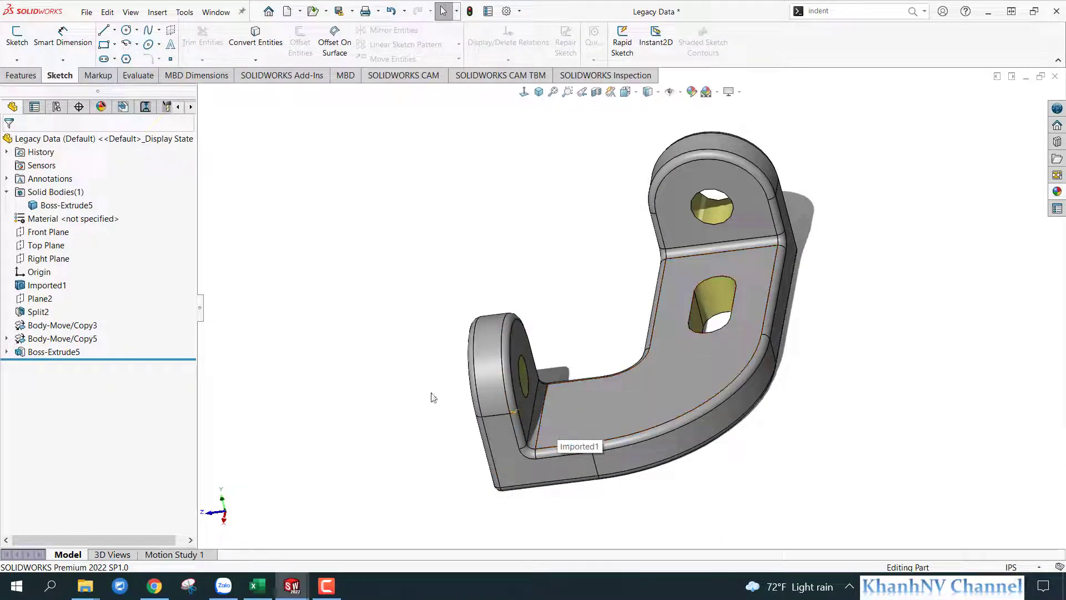
{"action": "left_click", "coordinate": [539, 92]}
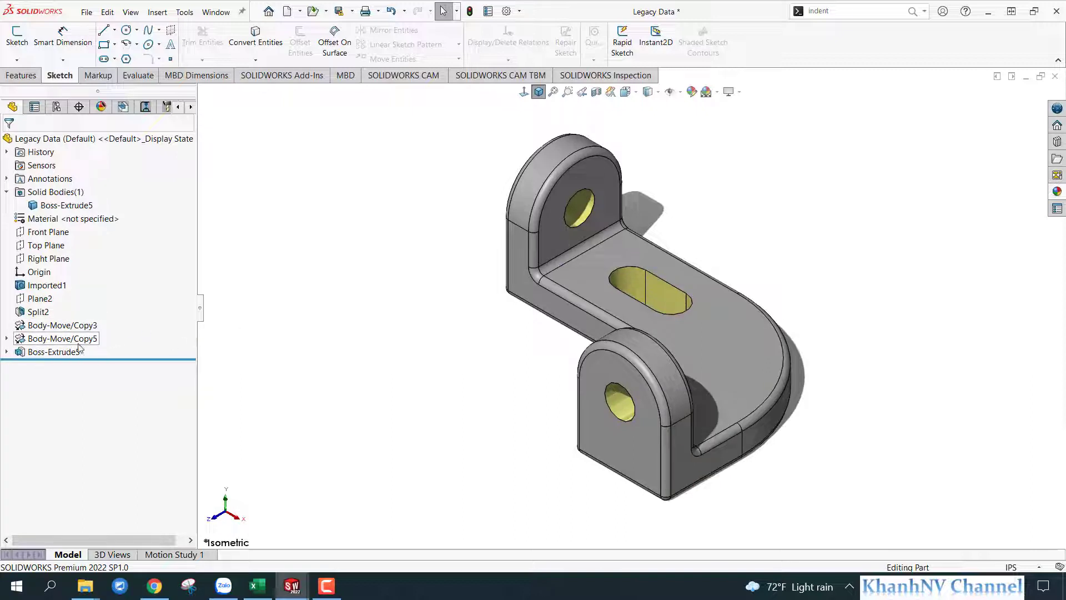
Step: Roll the part back to just after Split2, restoring bodies Split2[1] and Split2[2]
{"action": "left_click_drag", "start_coordinate": [115, 354], "coordinate": [111, 328]}
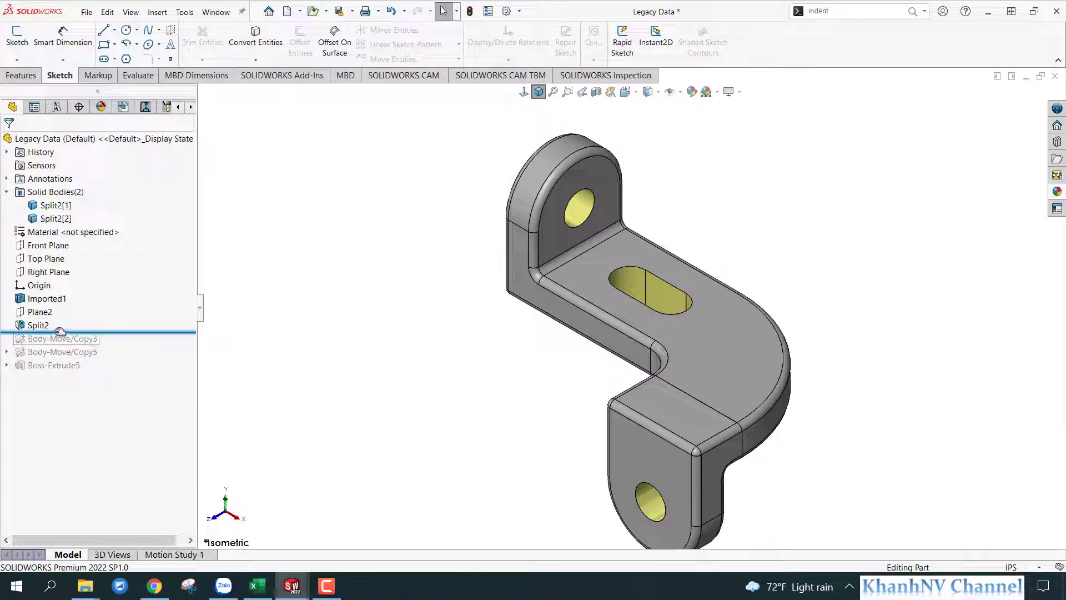
{"action": "key", "text": "z"}
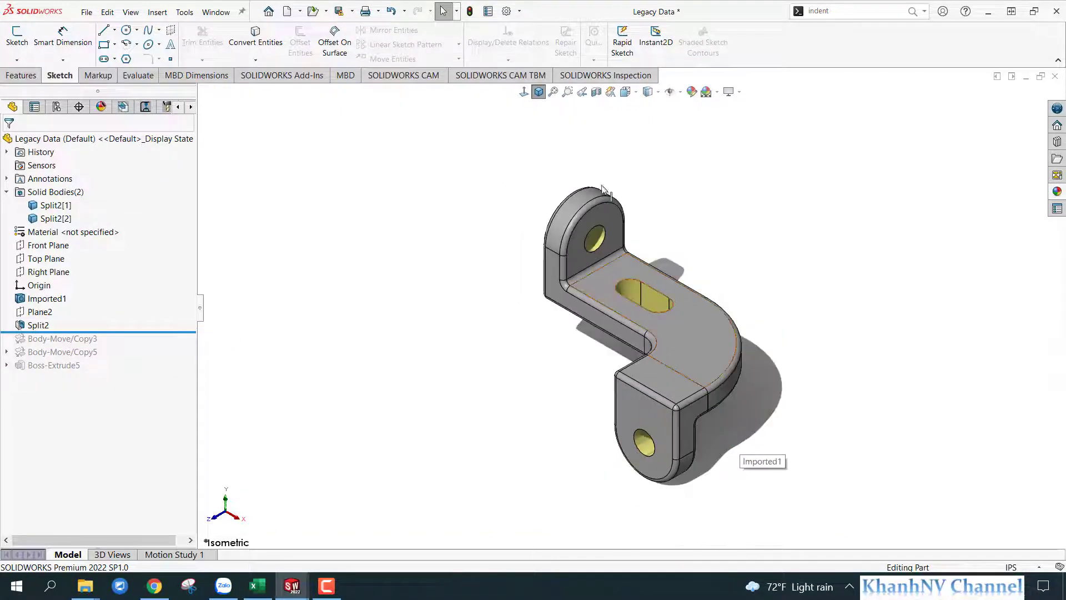
{"action": "scroll", "coordinate": [694, 478], "scroll_direction": "down", "scroll_amount": 2}
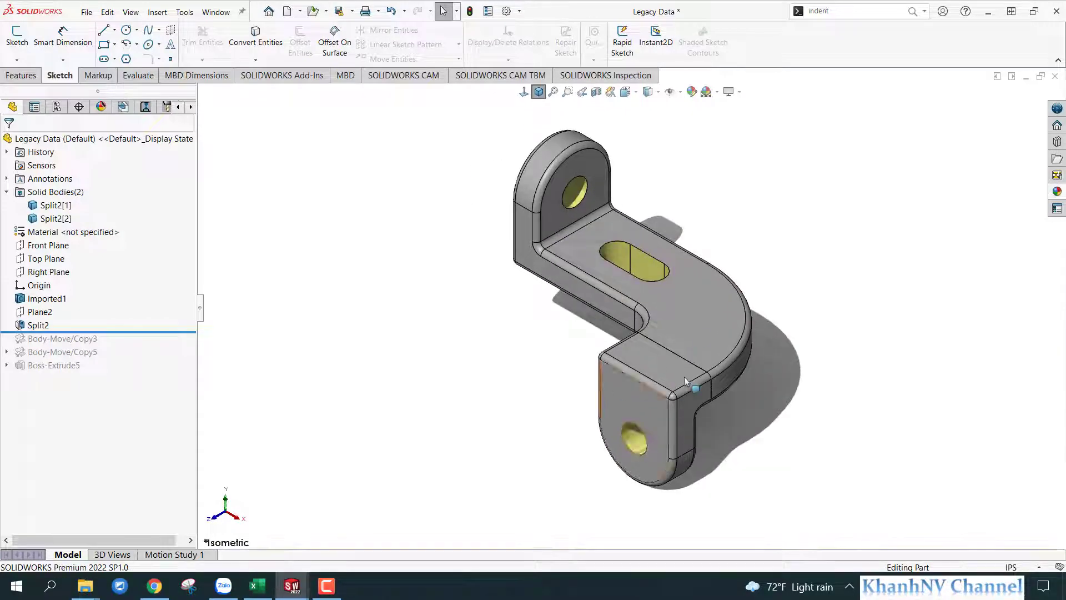
{"action": "left_click", "coordinate": [167, 12]}
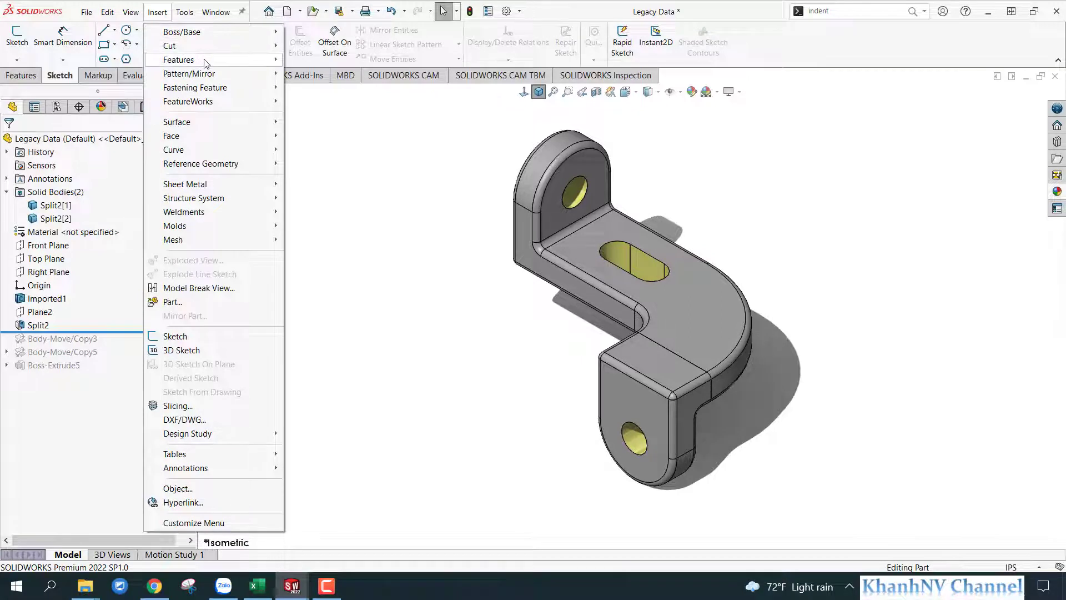
Step: Start a Move/Copy Body with the lower lug body Split2[1] as the body to move
{"action": "left_click", "coordinate": [344, 385]}
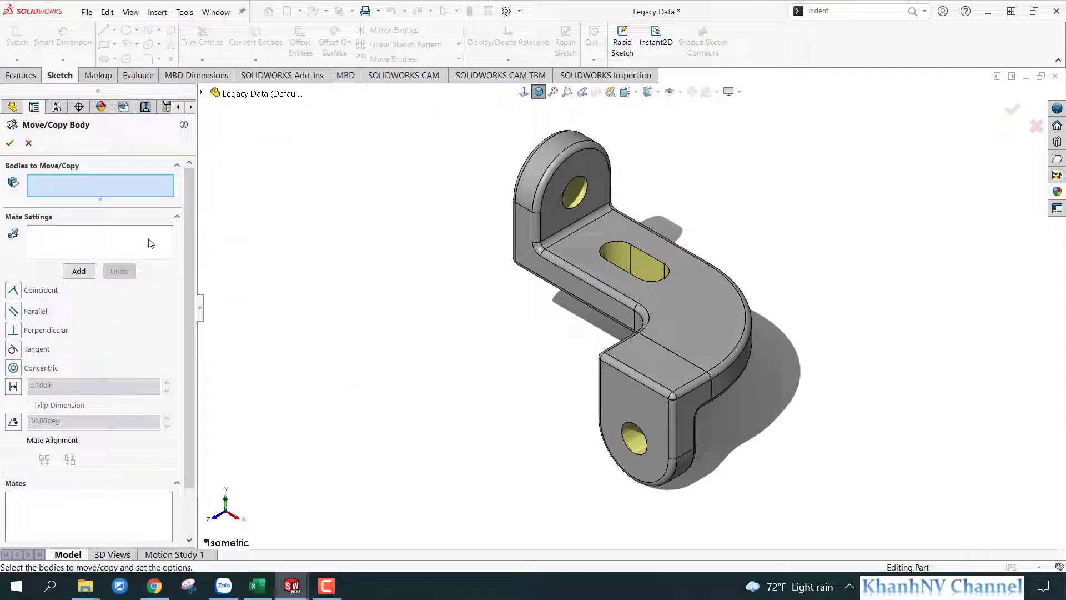
{"action": "left_click", "coordinate": [645, 414]}
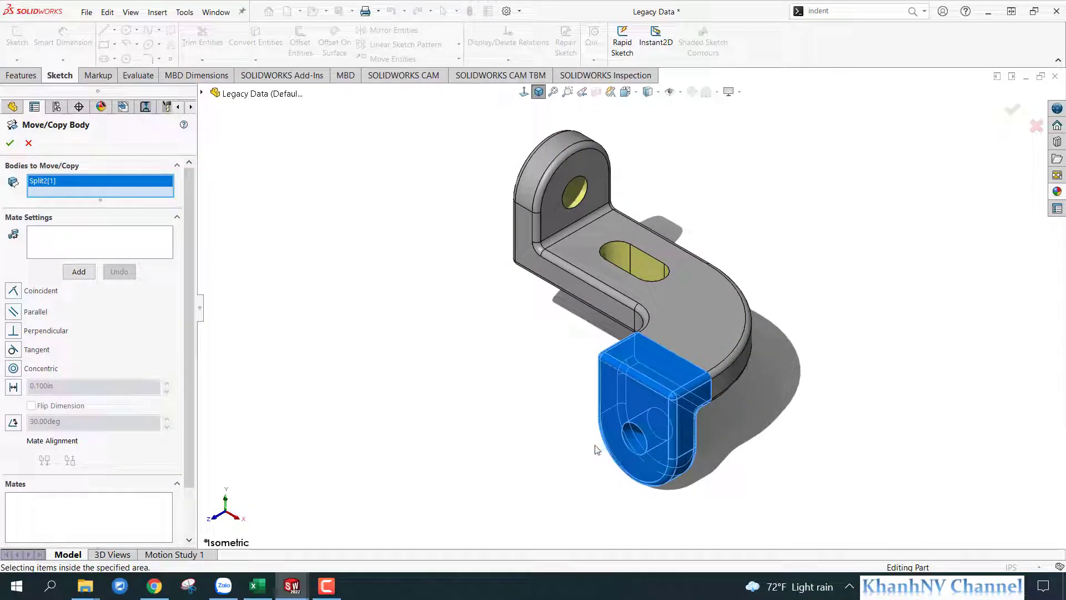
Step: Add Coincident12 between the lug's top face and the bracket's underside, with flipped alignment
{"action": "left_click", "coordinate": [110, 246]}
{"action": "left_click", "coordinate": [678, 370]}
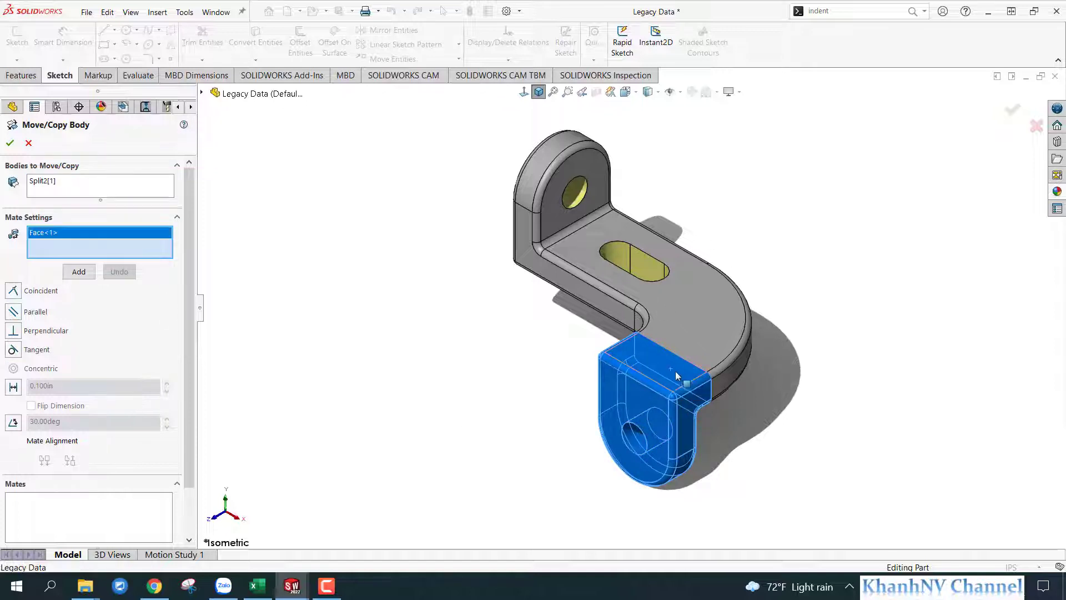
{"action": "mouse_move", "coordinate": [727, 391]}
{"action": "middle_mouse_down"}
{"action": "mouse_move", "coordinate": [702, 399]}
{"action": "mouse_move", "coordinate": [675, 326]}
{"action": "mouse_move", "coordinate": [644, 341]}
{"action": "mouse_move", "coordinate": [630, 409]}
{"action": "mouse_move", "coordinate": [642, 457]}
{"action": "middle_mouse_up"}
{"action": "left_click", "coordinate": [642, 344]}
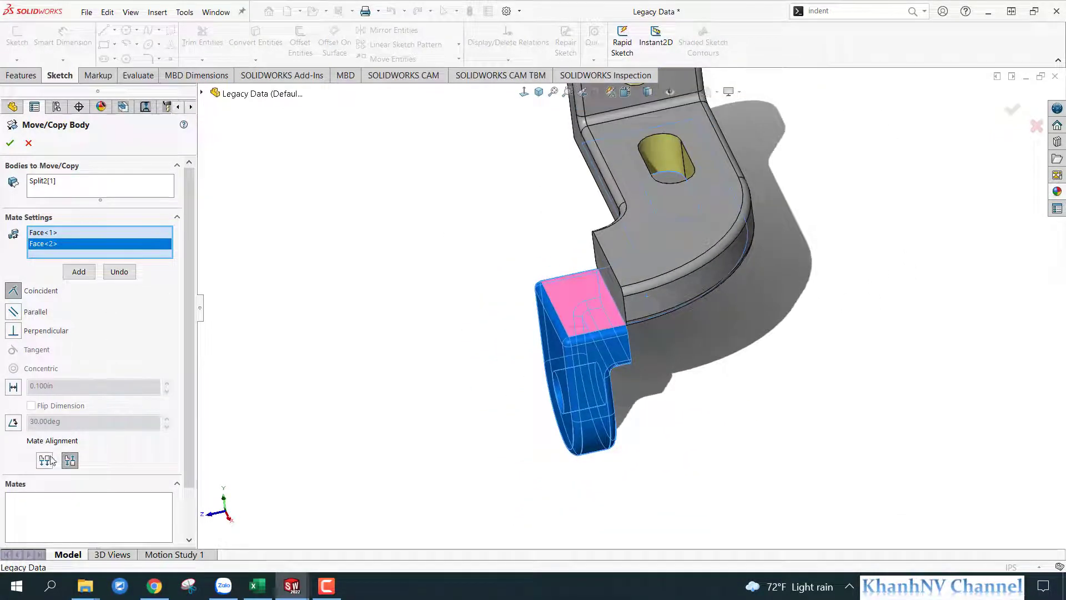
{"action": "left_click", "coordinate": [46, 459]}
{"action": "mouse_move", "coordinate": [518, 359]}
{"action": "middle_mouse_down"}
{"action": "mouse_move", "coordinate": [607, 309]}
{"action": "mouse_move", "coordinate": [616, 321]}
{"action": "mouse_move", "coordinate": [614, 153]}
{"action": "mouse_move", "coordinate": [621, 241]}
{"action": "mouse_move", "coordinate": [553, 339]}
{"action": "mouse_move", "coordinate": [621, 274]}
{"action": "mouse_move", "coordinate": [611, 337]}
{"action": "middle_mouse_up"}
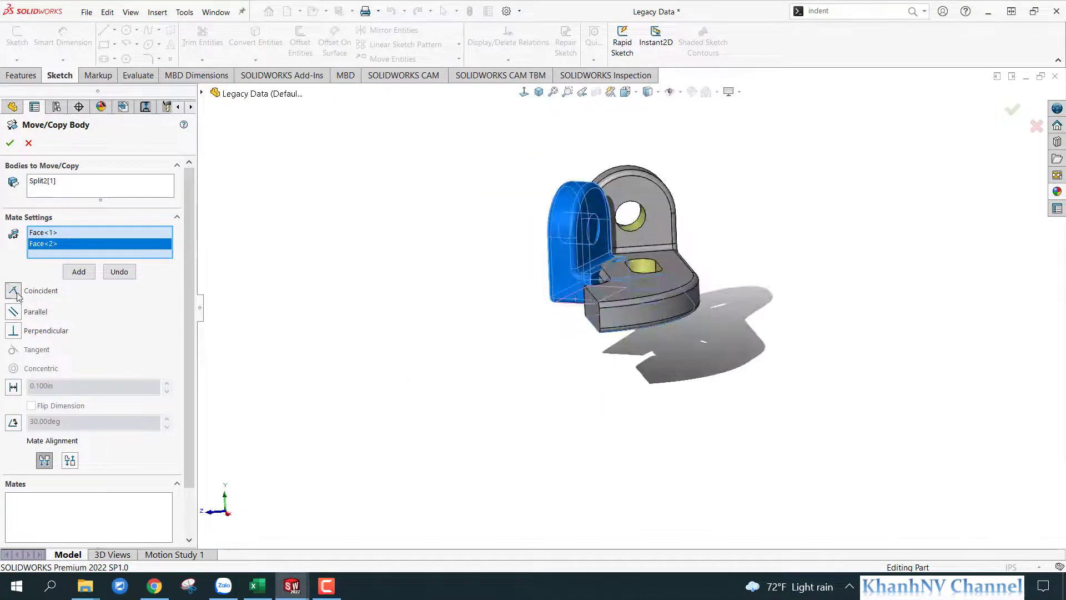
{"action": "left_click", "coordinate": [538, 92]}
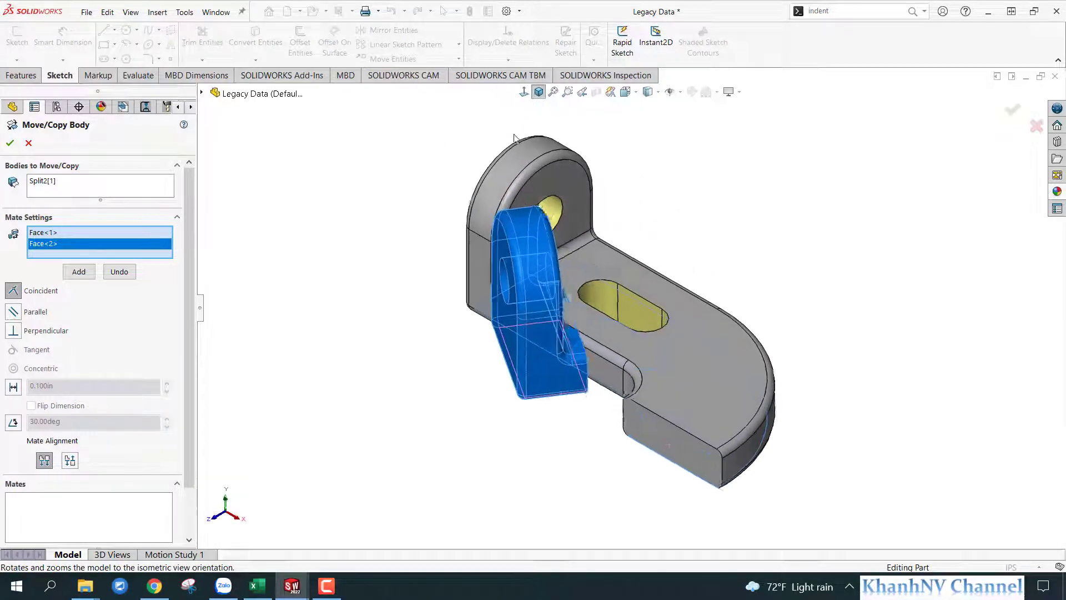
{"action": "left_click", "coordinate": [79, 271]}
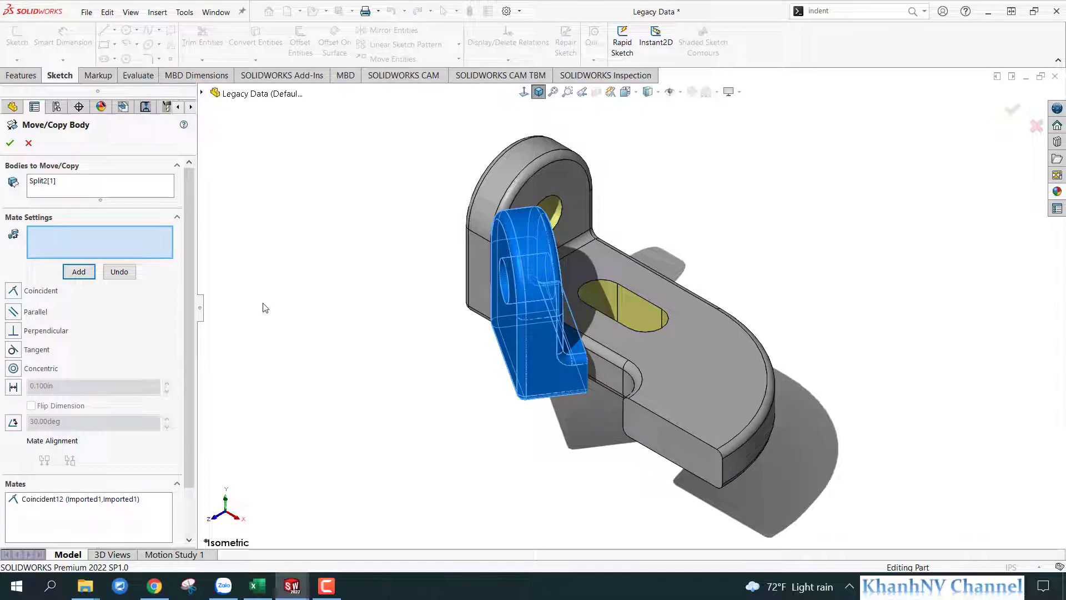
Step: Add a 0.75in Distance mate between the lug face and the matching bracket face
{"action": "scroll", "coordinate": [686, 505], "scroll_direction": "down", "scroll_amount": 3}
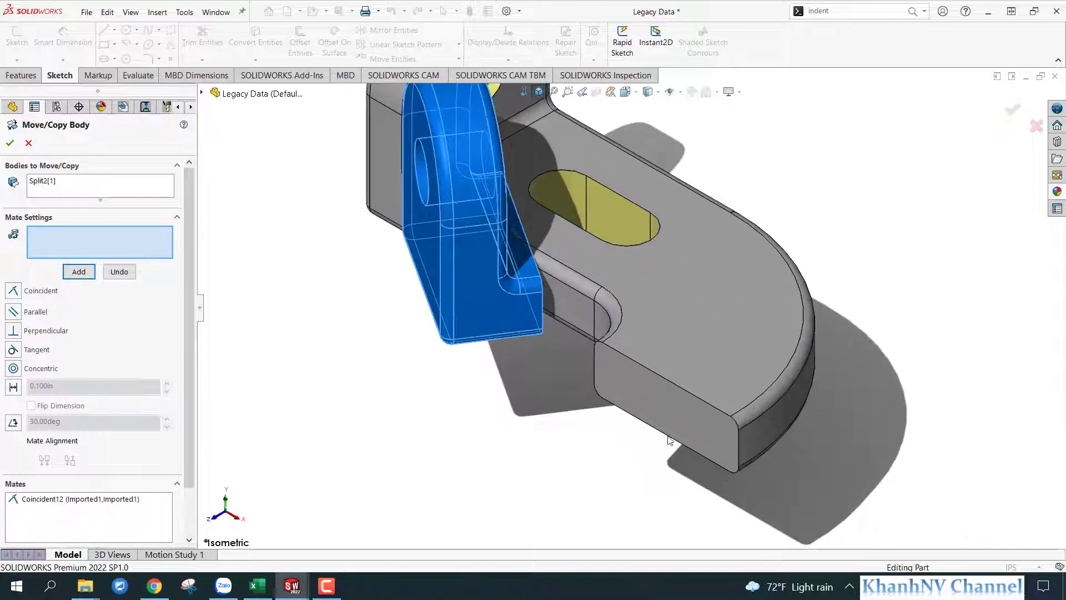
{"action": "left_click", "coordinate": [651, 408]}
{"action": "middle_click_drag", "start_coordinate": [652, 408], "coordinate": [574, 319]}
{"action": "scroll", "coordinate": [577, 303], "scroll_direction": "down", "scroll_amount": 2}
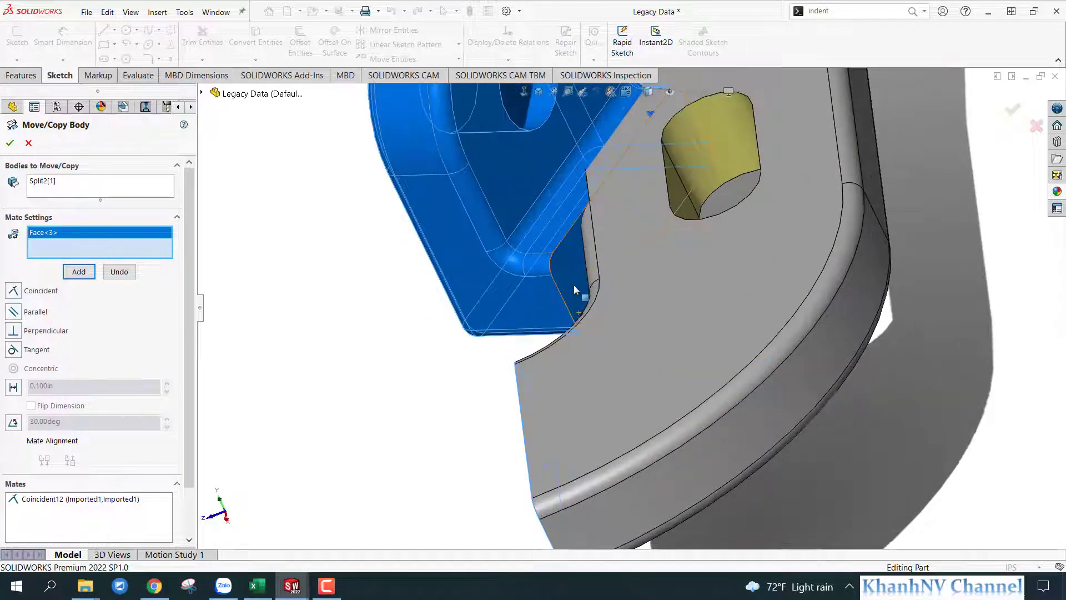
{"action": "left_click", "coordinate": [579, 290]}
{"action": "scroll", "coordinate": [549, 341], "scroll_direction": "up", "scroll_amount": 3}
{"action": "scroll", "coordinate": [564, 351], "scroll_direction": "up", "scroll_amount": 3}
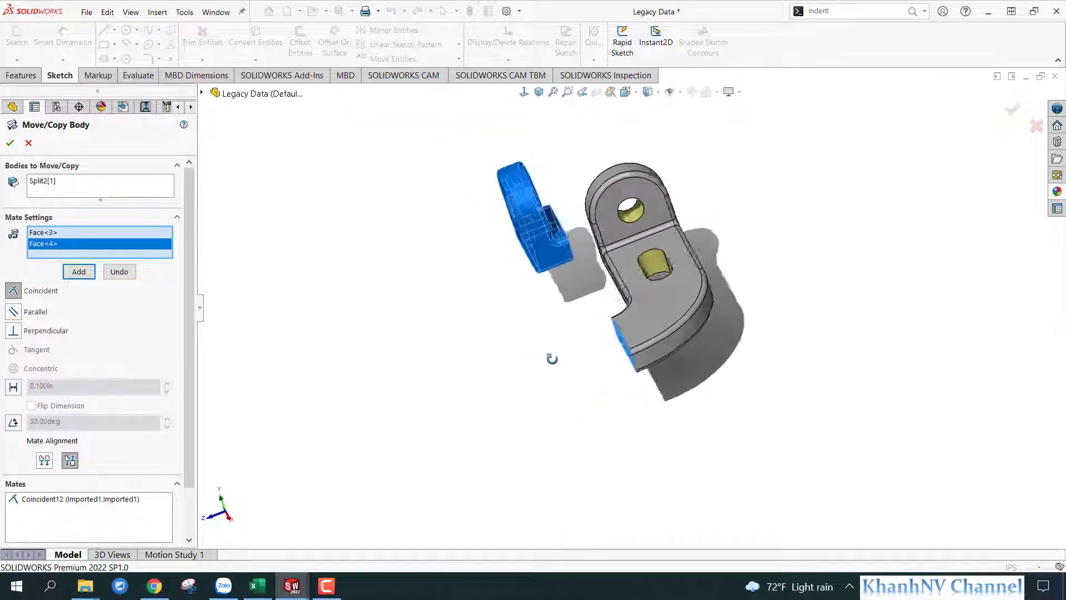
{"action": "left_click", "coordinate": [13, 387]}
{"action": "type", "text": "0.750"}
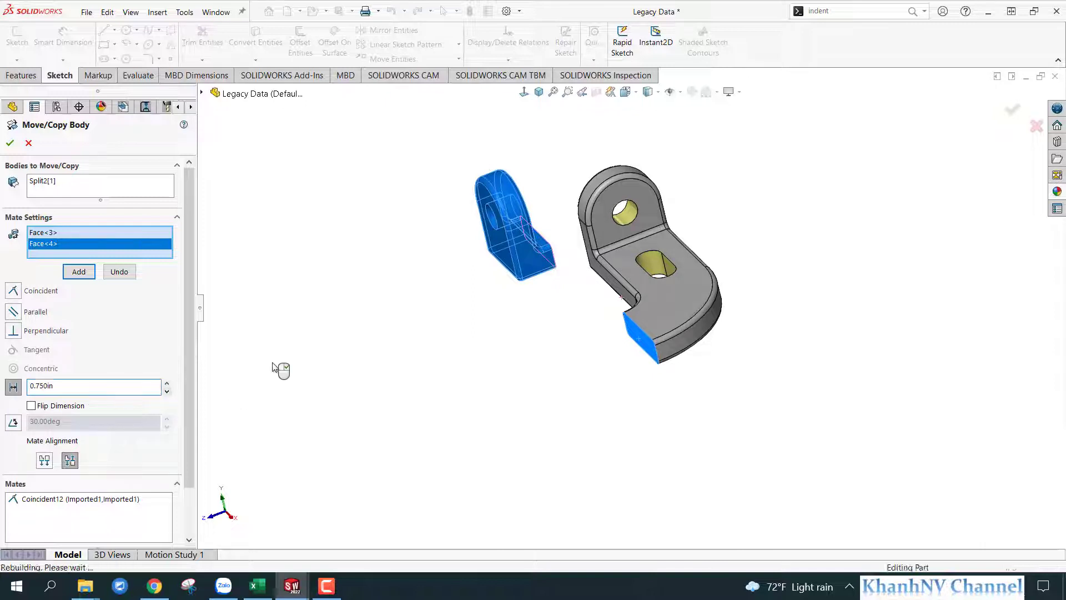
{"action": "key", "text": "Return"}
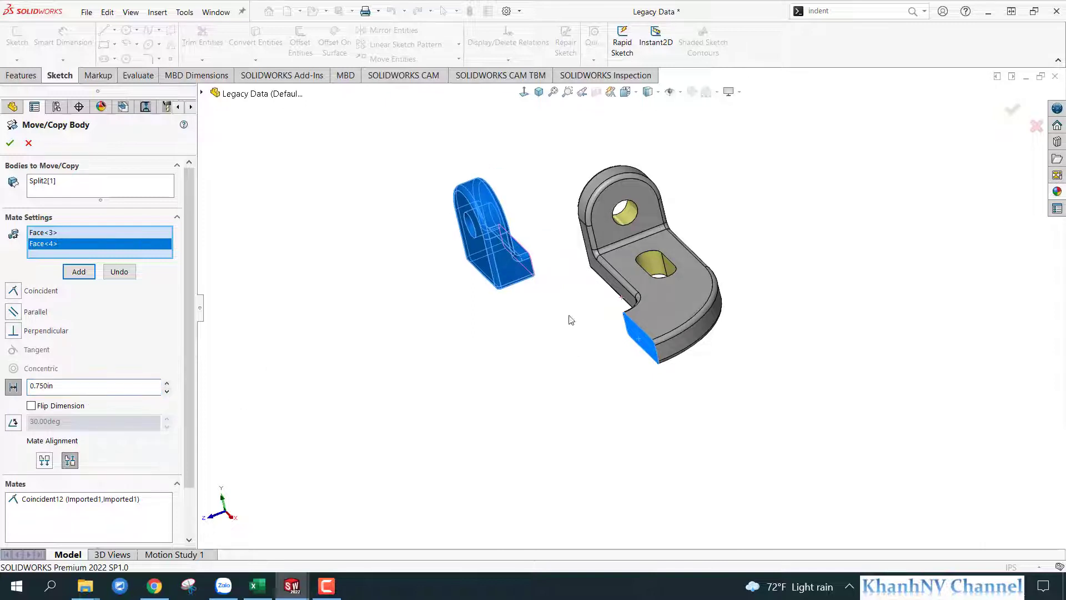
{"action": "middle_click_drag", "start_coordinate": [571, 317], "coordinate": [557, 478]}
{"action": "scroll", "coordinate": [606, 278], "scroll_direction": "up", "scroll_amount": 2}
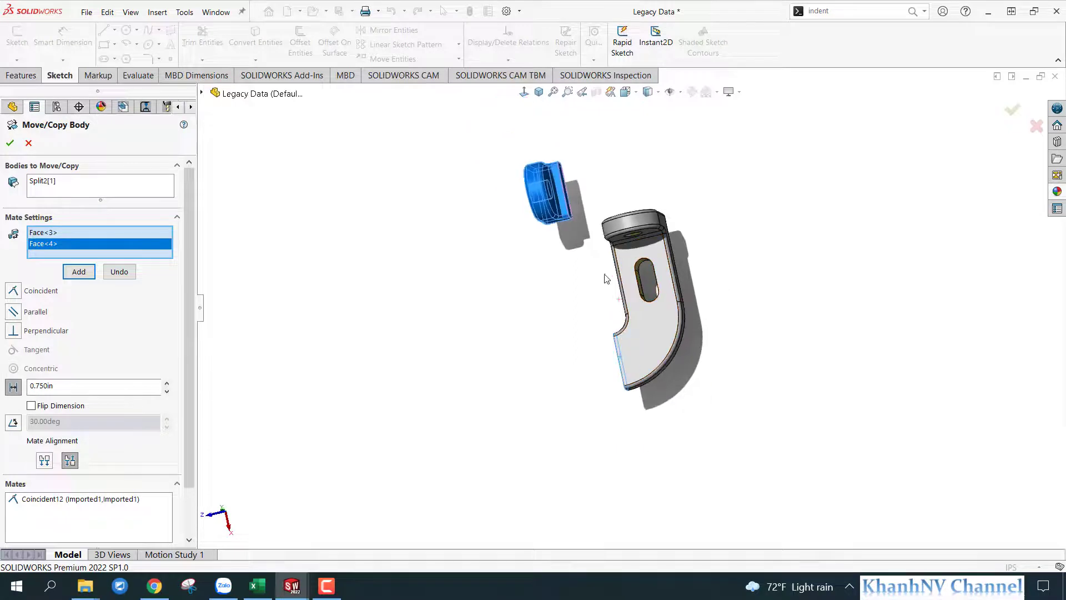
{"action": "middle_click_drag", "start_coordinate": [536, 332], "coordinate": [422, 311]}
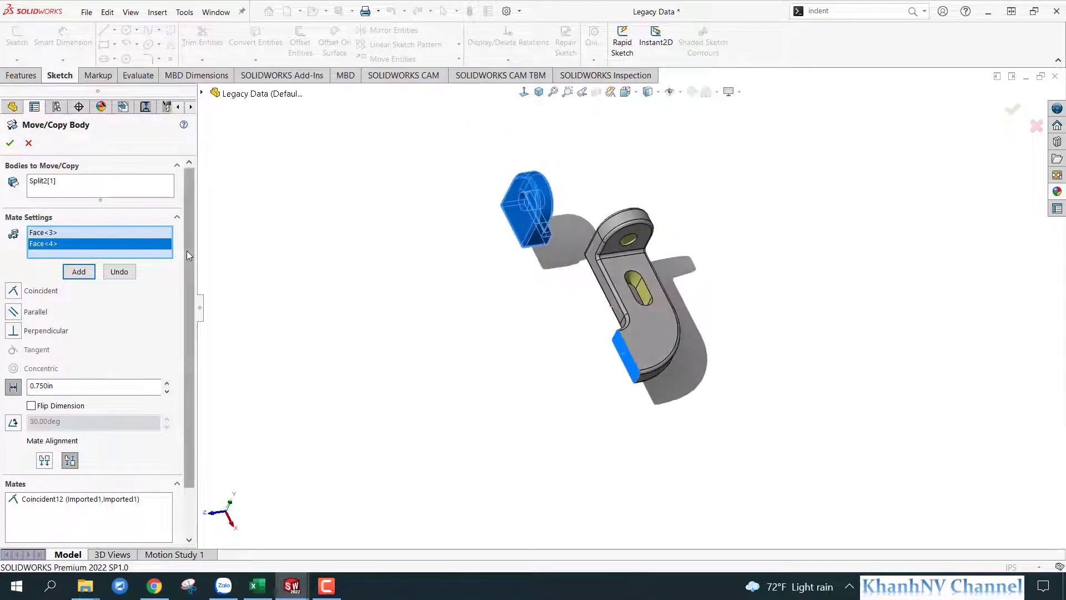
{"action": "left_click", "coordinate": [79, 272]}
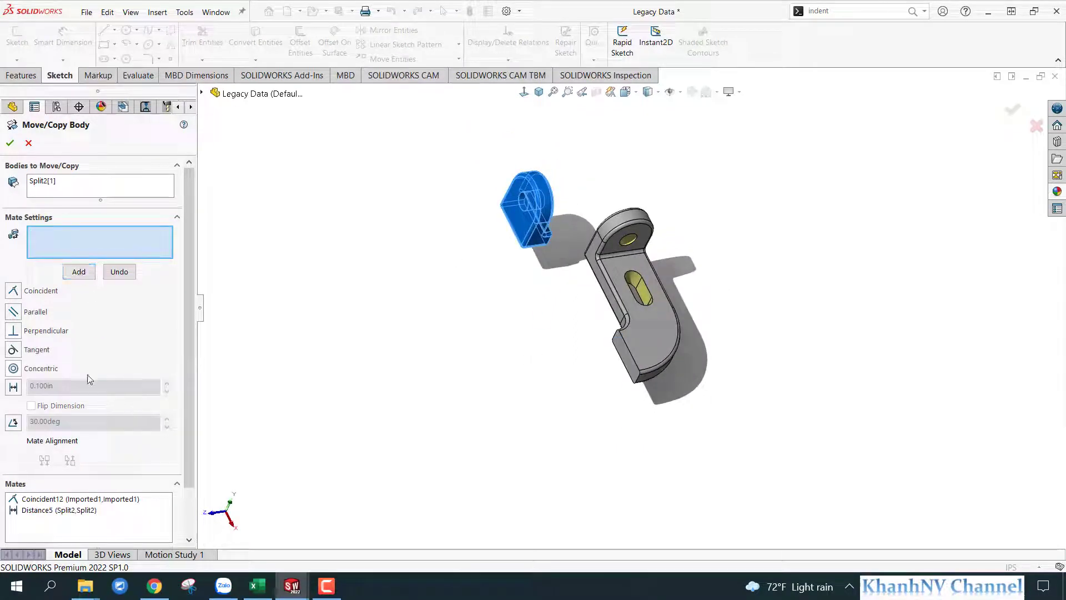
Step: Mate the end body's bottom face coincident with the bracket's end edge and accept Body-Move/Copy6
{"action": "middle_click_drag", "start_coordinate": [414, 353], "coordinate": [550, 261]}
{"action": "scroll", "coordinate": [571, 260], "scroll_direction": "down", "scroll_amount": 3}
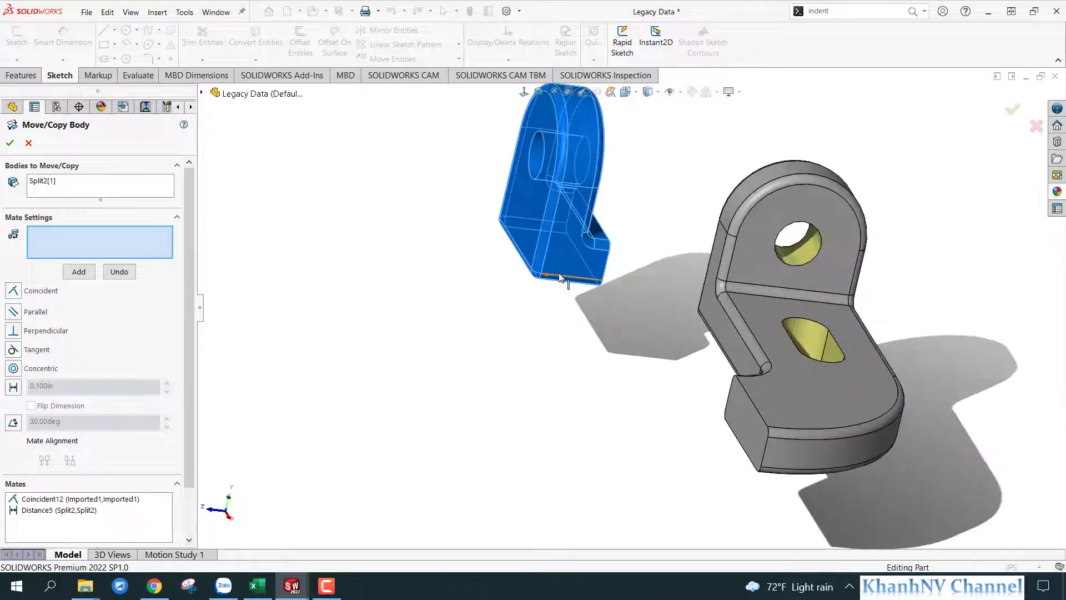
{"action": "left_click", "coordinate": [571, 260]}
{"action": "scroll", "coordinate": [727, 411], "scroll_direction": "down", "scroll_amount": 3}
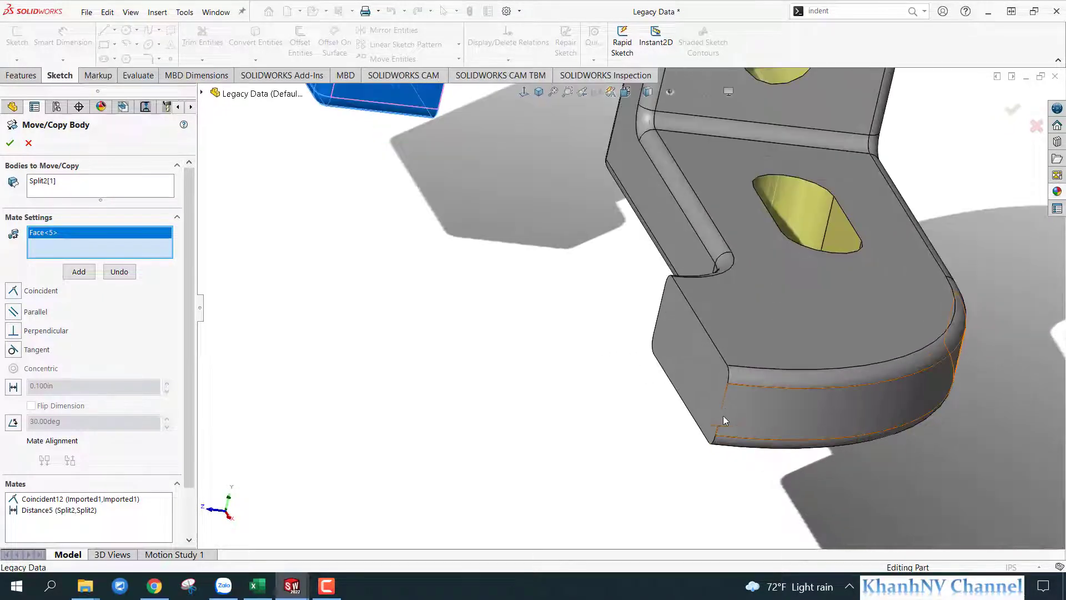
{"action": "left_click", "coordinate": [724, 403]}
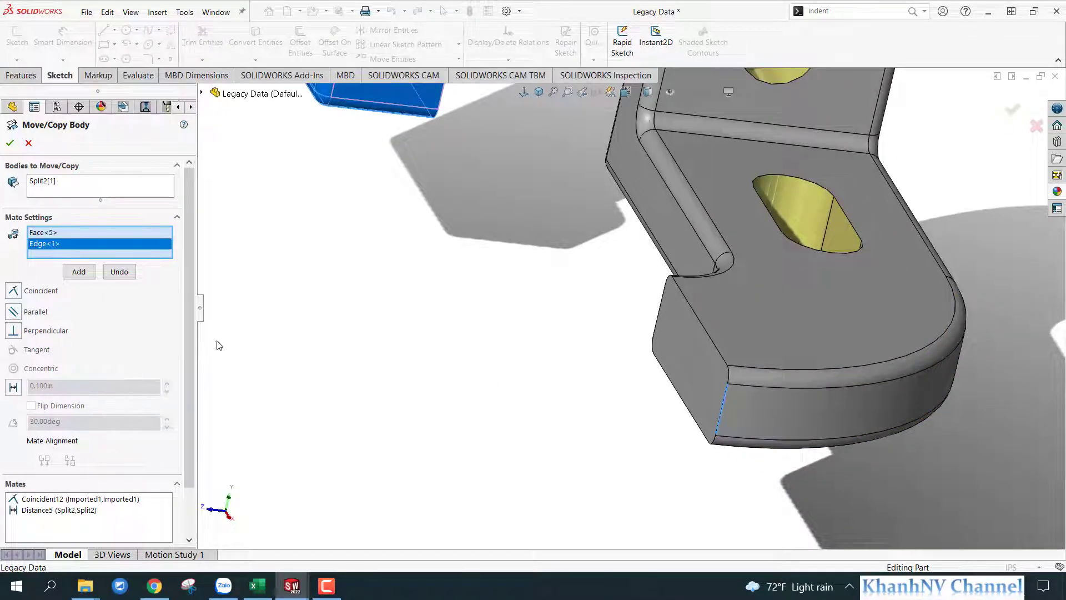
{"action": "left_click", "coordinate": [17, 292]}
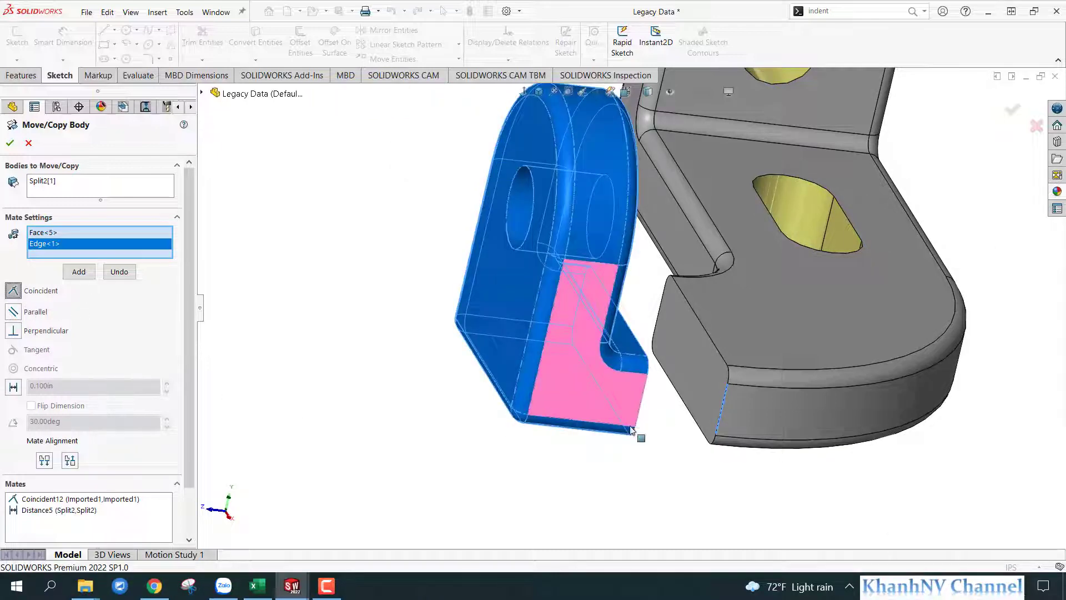
{"action": "middle_click_drag", "start_coordinate": [638, 435], "coordinate": [645, 525]}
{"action": "scroll", "coordinate": [636, 481], "scroll_direction": "down", "scroll_amount": 2}
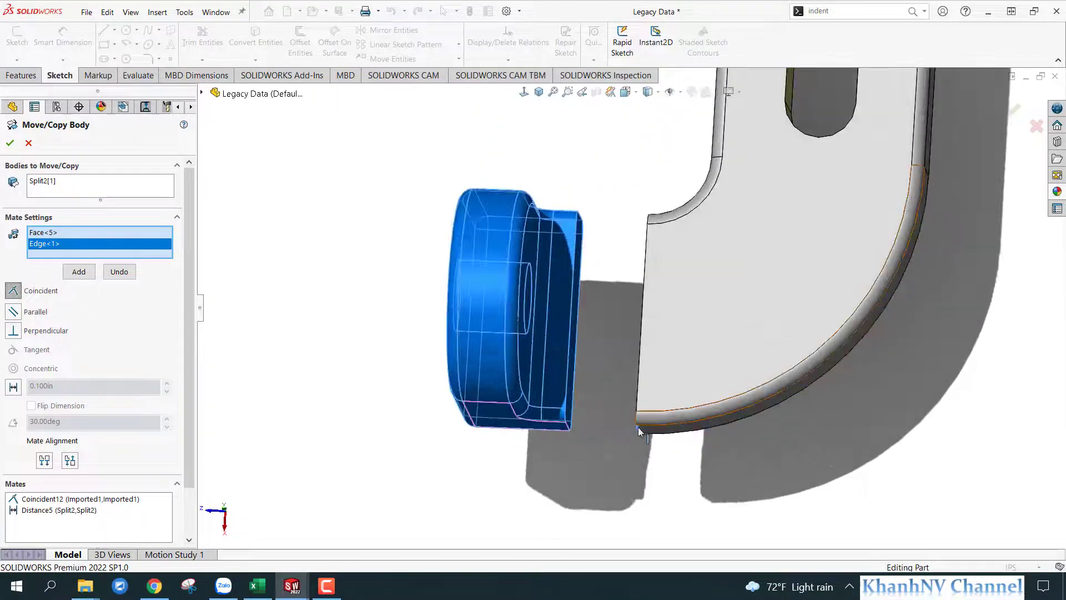
{"action": "mouse_move", "coordinate": [598, 388]}
{"action": "middle_mouse_down"}
{"action": "mouse_move", "coordinate": [599, 485]}
{"action": "mouse_move", "coordinate": [600, 417]}
{"action": "mouse_move", "coordinate": [611, 392]}
{"action": "mouse_move", "coordinate": [557, 369]}
{"action": "middle_mouse_up"}
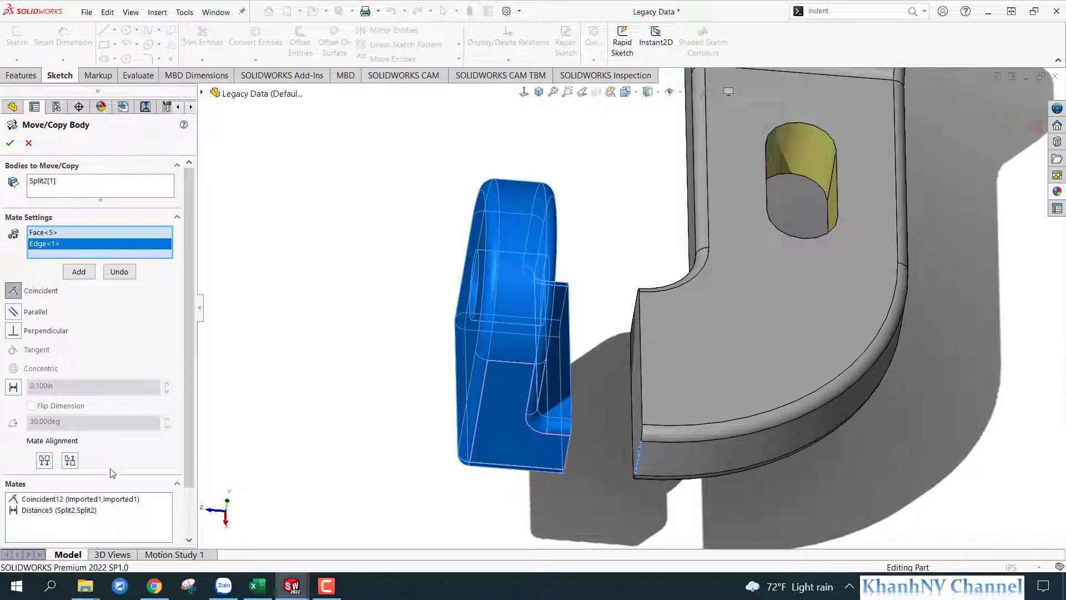
{"action": "mouse_move", "coordinate": [419, 352]}
{"action": "middle_mouse_down"}
{"action": "mouse_move", "coordinate": [389, 300]}
{"action": "mouse_move", "coordinate": [388, 169]}
{"action": "mouse_move", "coordinate": [369, 233]}
{"action": "mouse_move", "coordinate": [388, 373]}
{"action": "middle_mouse_up"}
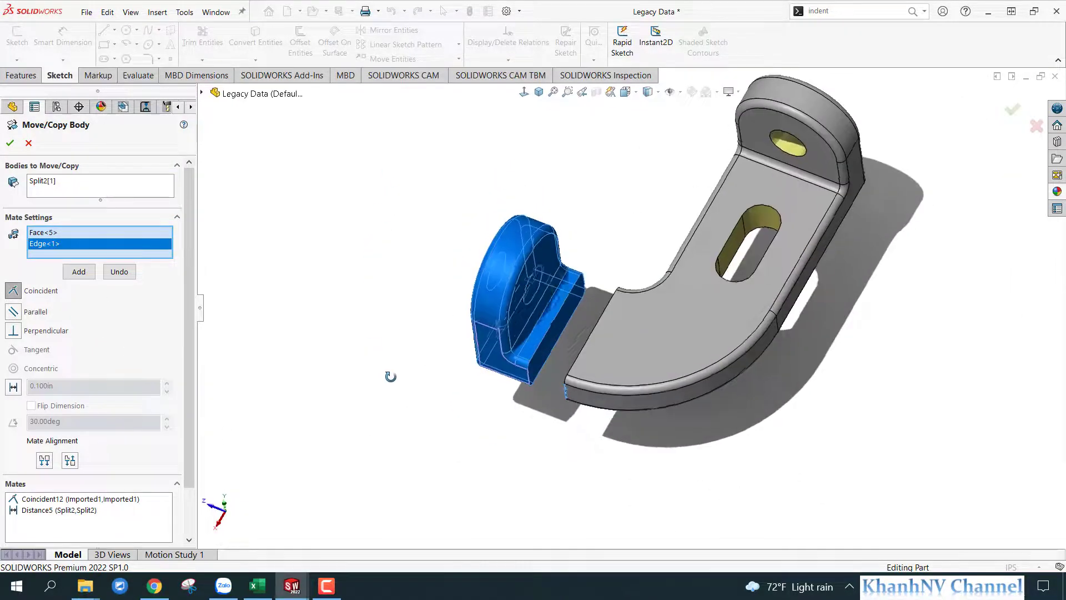
{"action": "left_click", "coordinate": [10, 143]}
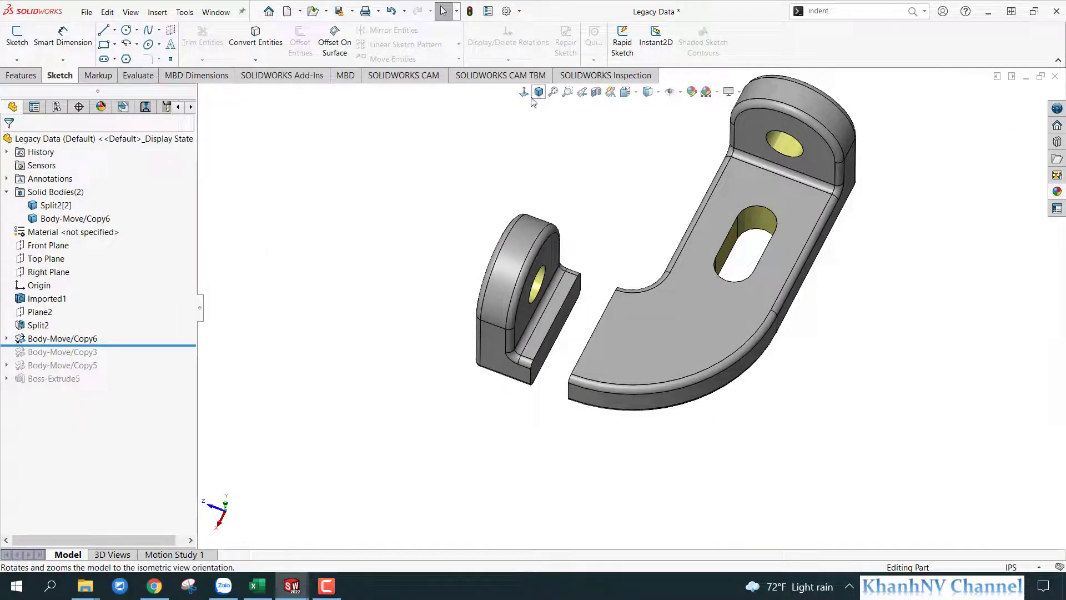
Step: Sketch on the end body's gap-facing face, converting its outline into the sketch
{"action": "left_click", "coordinate": [531, 99]}
{"action": "scroll", "coordinate": [707, 437], "scroll_direction": "down", "scroll_amount": 4}
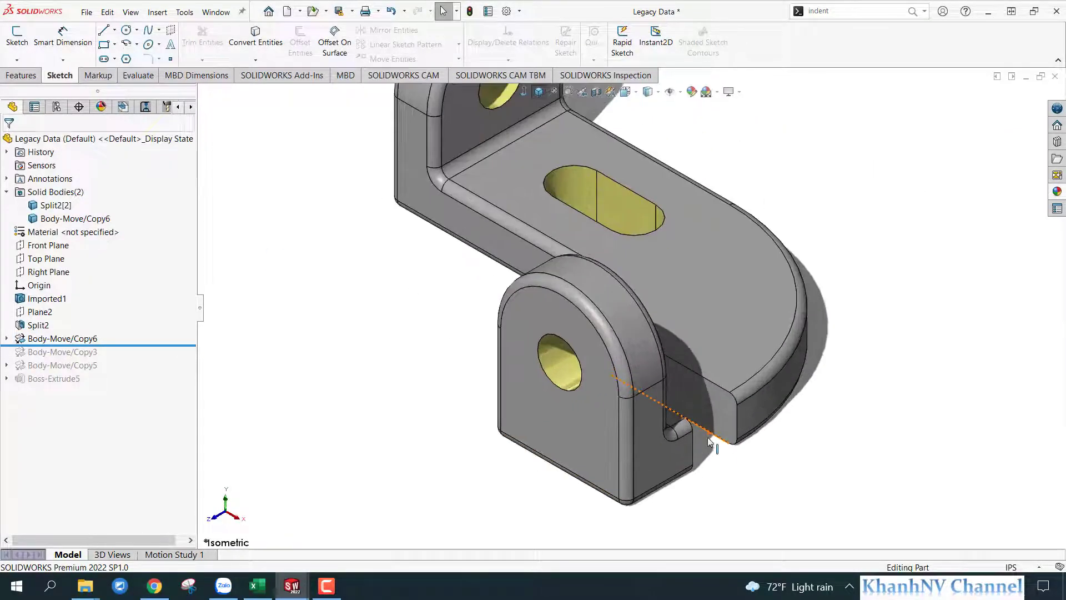
{"action": "scroll", "coordinate": [707, 438], "scroll_direction": "down", "scroll_amount": 2}
{"action": "left_click", "coordinate": [694, 365]}
{"action": "left_click", "coordinate": [744, 336]}
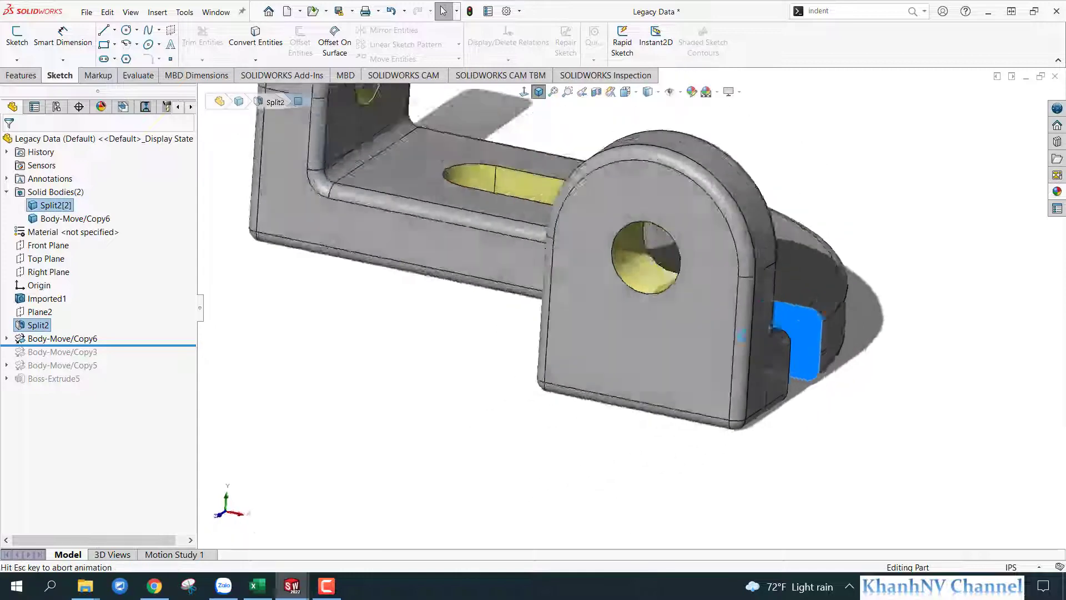
{"action": "left_click", "coordinate": [256, 34]}
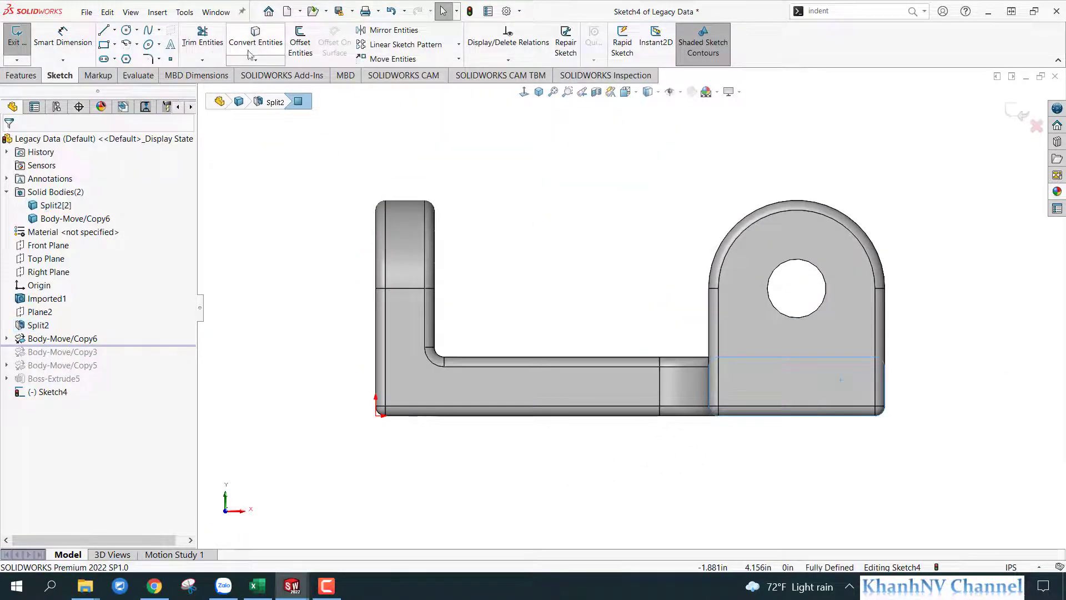
Step: Extrude the sketch as Boss-Extrude6 across the gap, merging the part into one solid
{"action": "left_click", "coordinate": [23, 76]}
{"action": "left_click", "coordinate": [23, 43]}
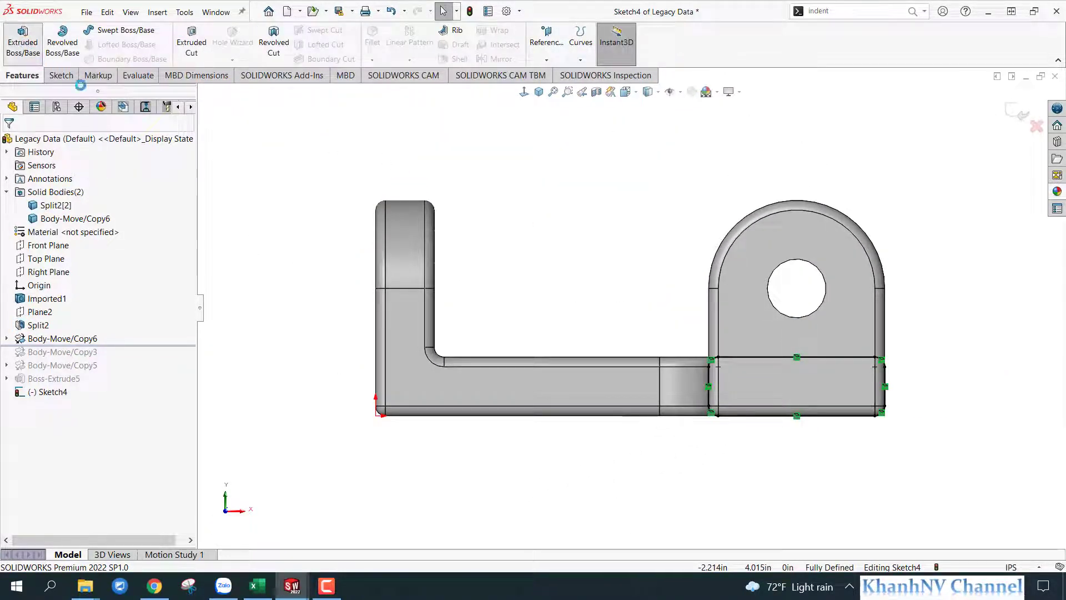
{"action": "left_click", "coordinate": [539, 96]}
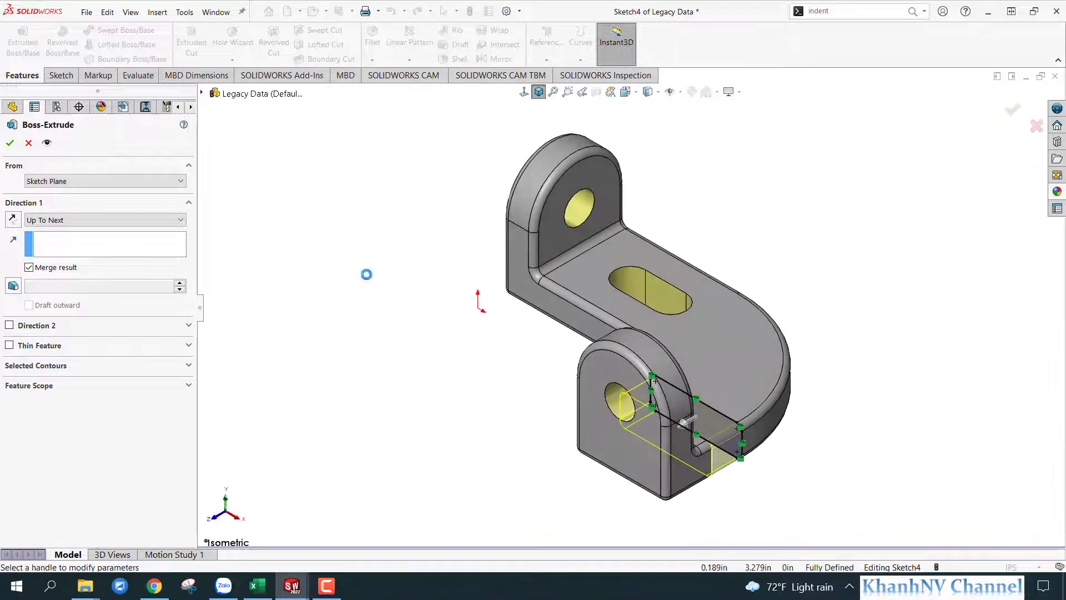
{"action": "mouse_move", "coordinate": [369, 276]}
{"action": "middle_mouse_down"}
{"action": "mouse_move", "coordinate": [641, 436]}
{"action": "mouse_move", "coordinate": [622, 427]}
{"action": "middle_mouse_up"}
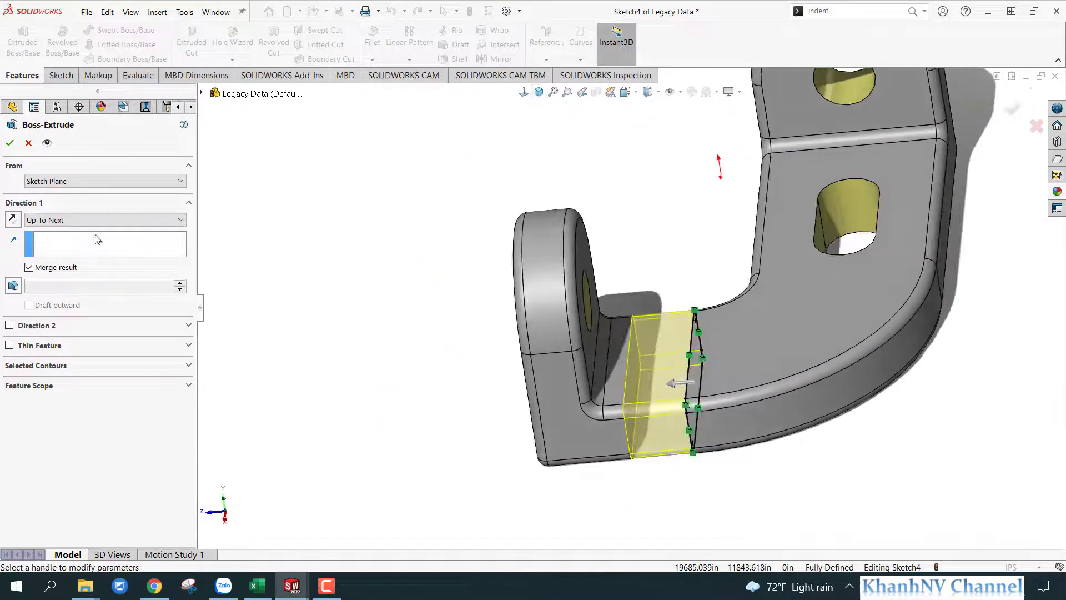
{"action": "left_click", "coordinate": [10, 142]}
{"action": "scroll", "coordinate": [615, 321], "scroll_direction": "up", "scroll_amount": 3}
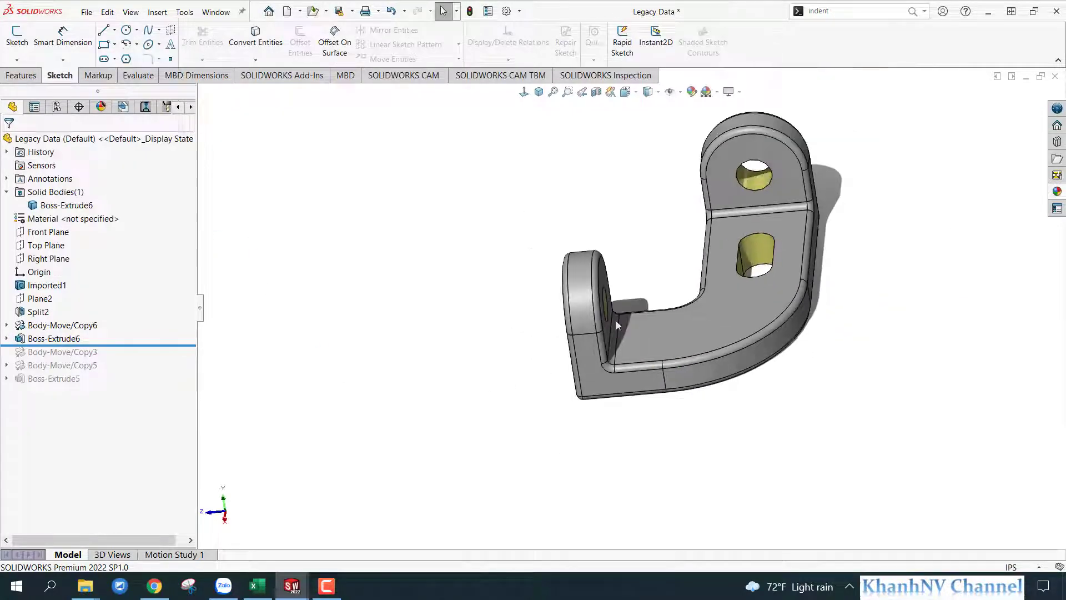
{"action": "scroll", "coordinate": [705, 311], "scroll_direction": "down", "scroll_amount": 3}
{"action": "scroll", "coordinate": [711, 311], "scroll_direction": "up", "scroll_amount": 3}
{"action": "scroll", "coordinate": [725, 185], "scroll_direction": "down", "scroll_amount": 3}
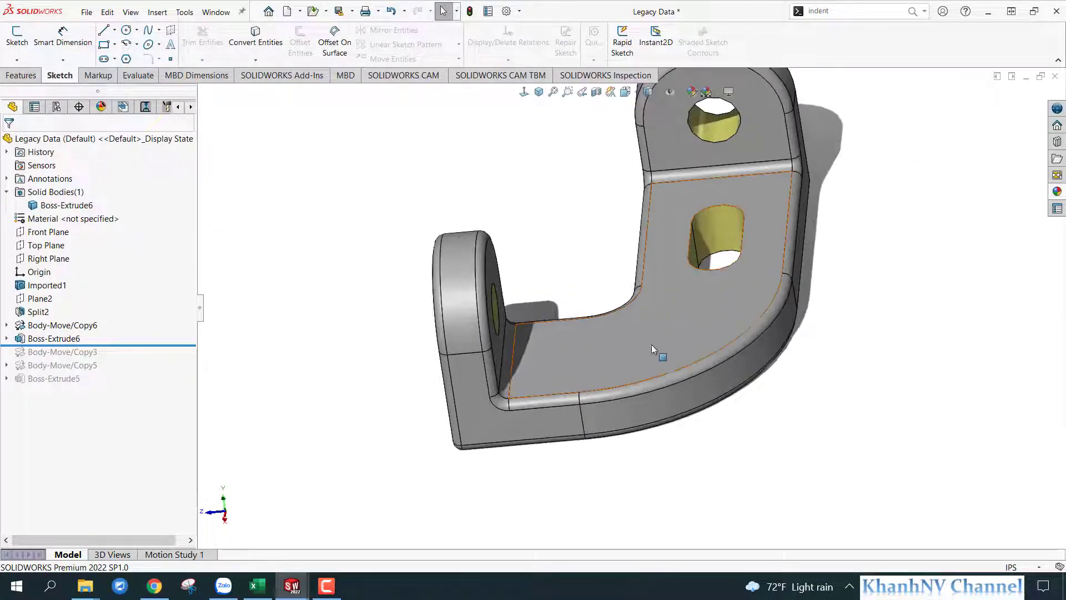
{"action": "middle_click_drag", "start_coordinate": [546, 375], "coordinate": [535, 361]}
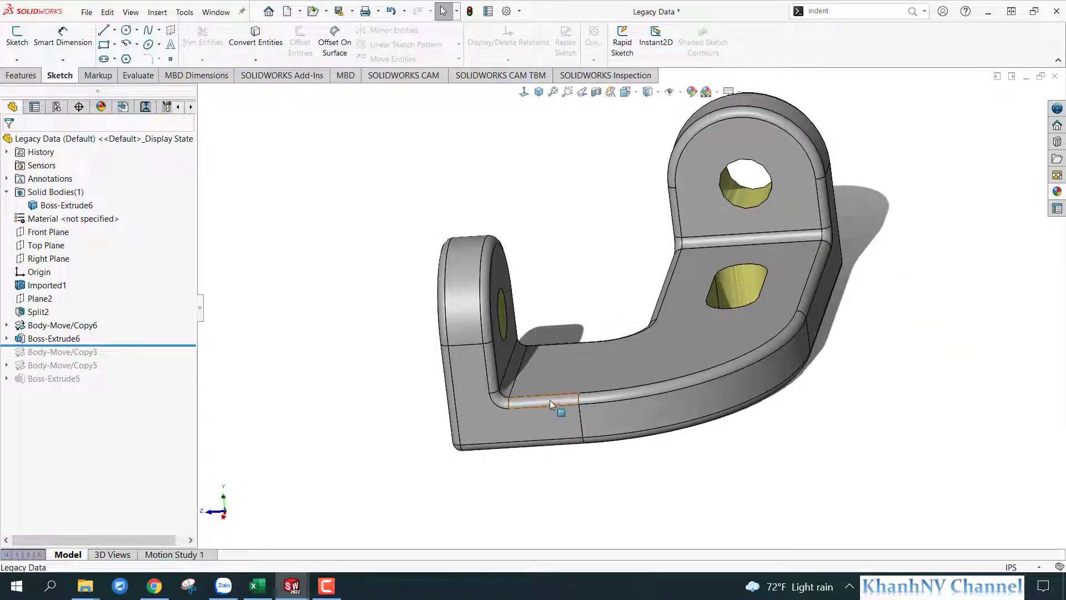
{"action": "middle_click_drag", "start_coordinate": [550, 400], "coordinate": [574, 435]}
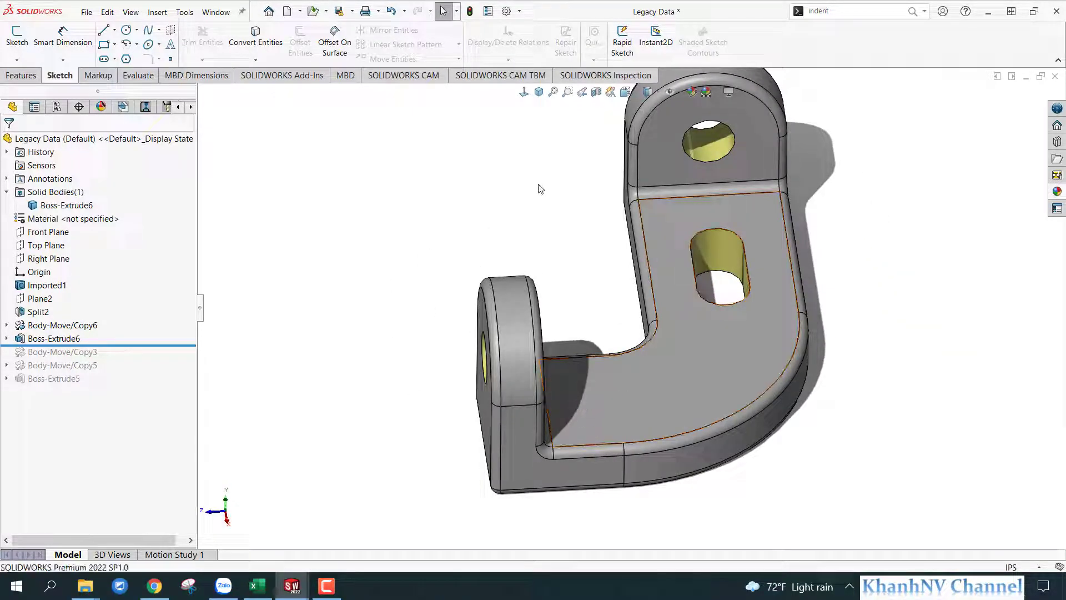
{"action": "left_click", "coordinate": [539, 91]}
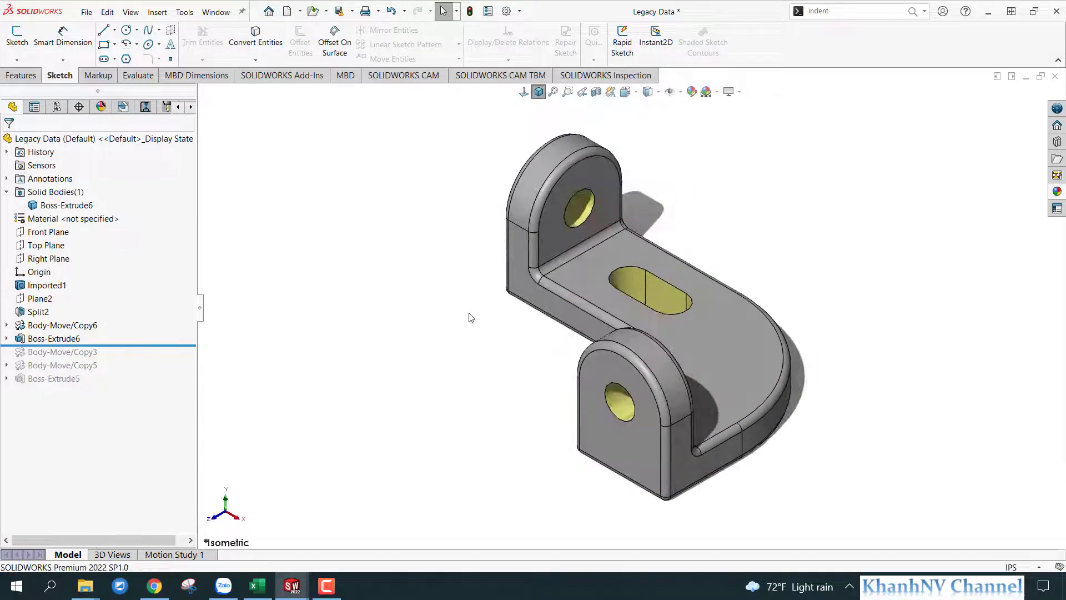
{"action": "key", "text": "f"}
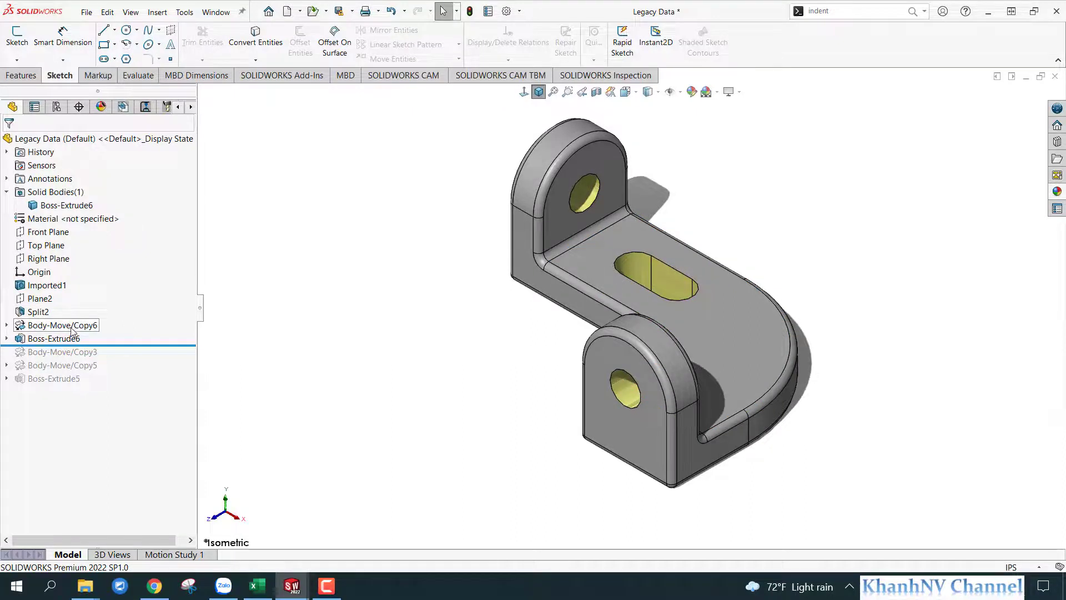
{"action": "scroll", "coordinate": [737, 271], "scroll_direction": "down", "scroll_amount": 1}
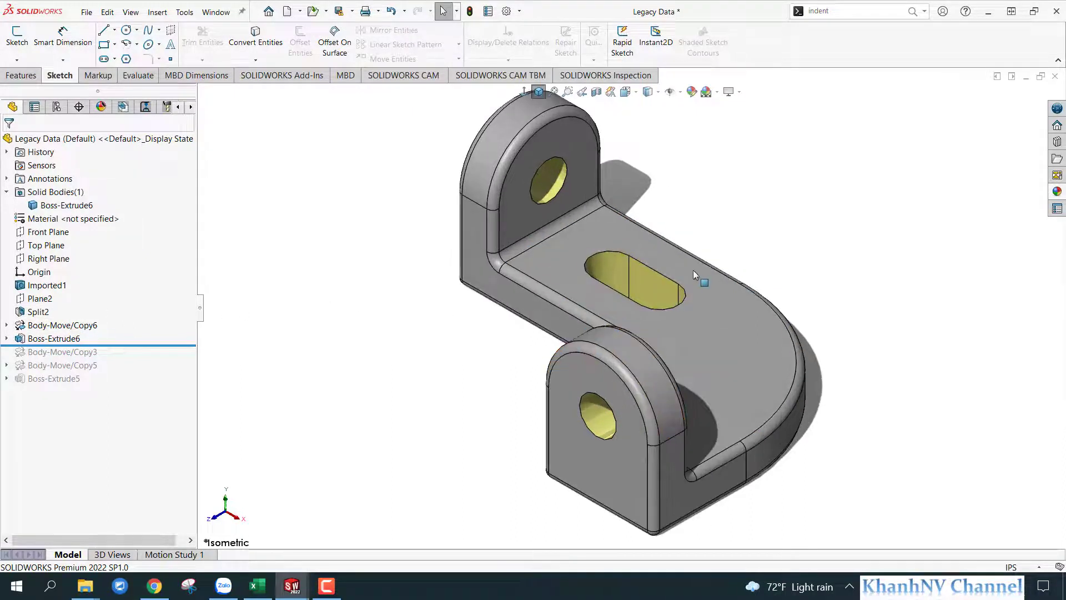